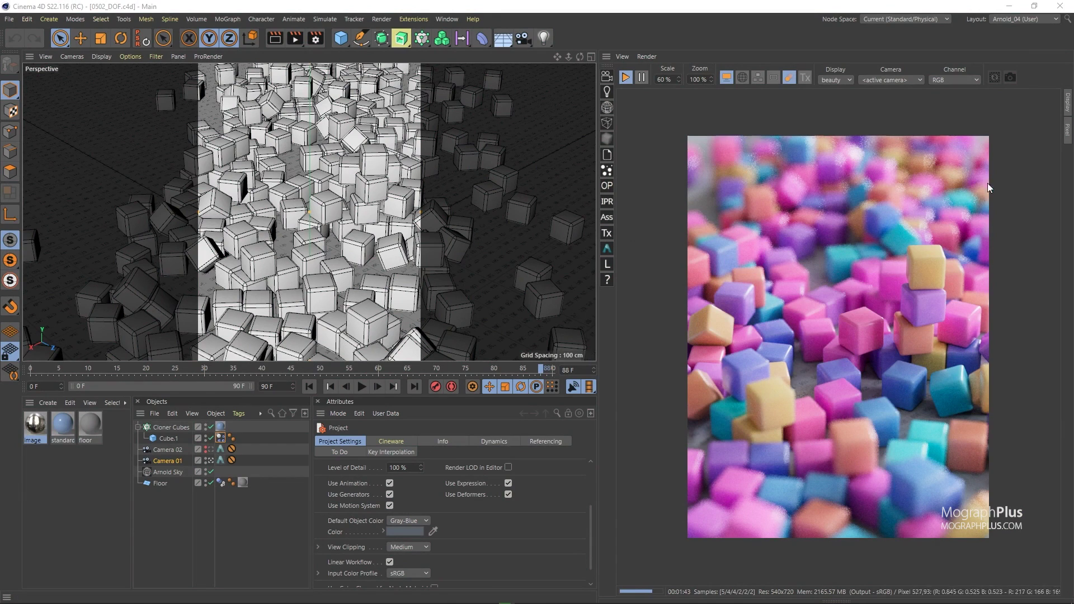
Bring up Camera 01's Arnold tag depth-of-field settings, f-stop mode at 1, after checking the display filter.
{"action": "left_click", "coordinate": [1066, 106]}
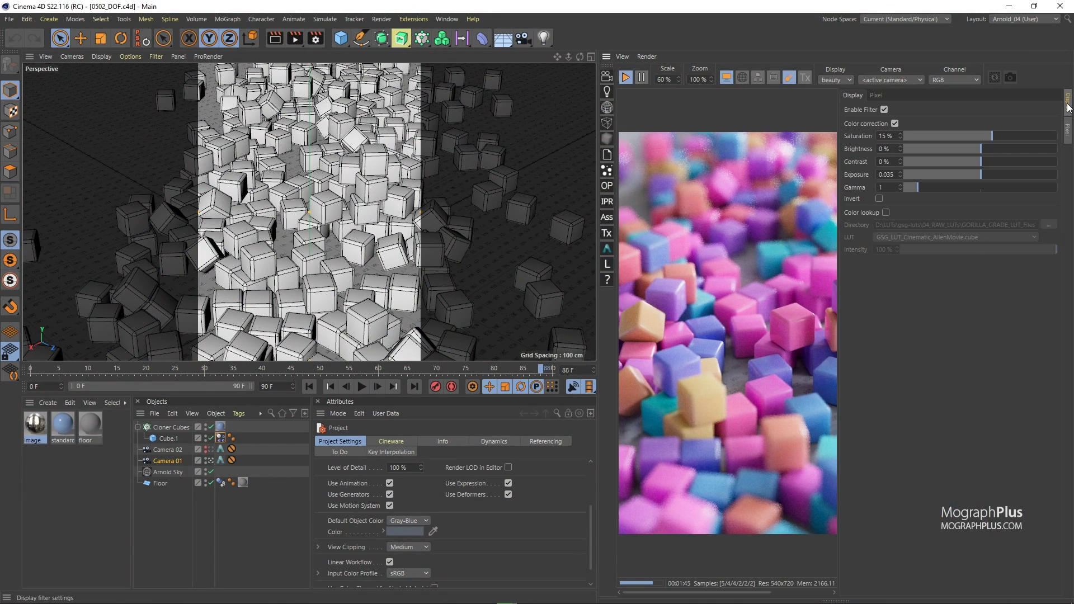
{"action": "left_click", "coordinate": [1067, 106]}
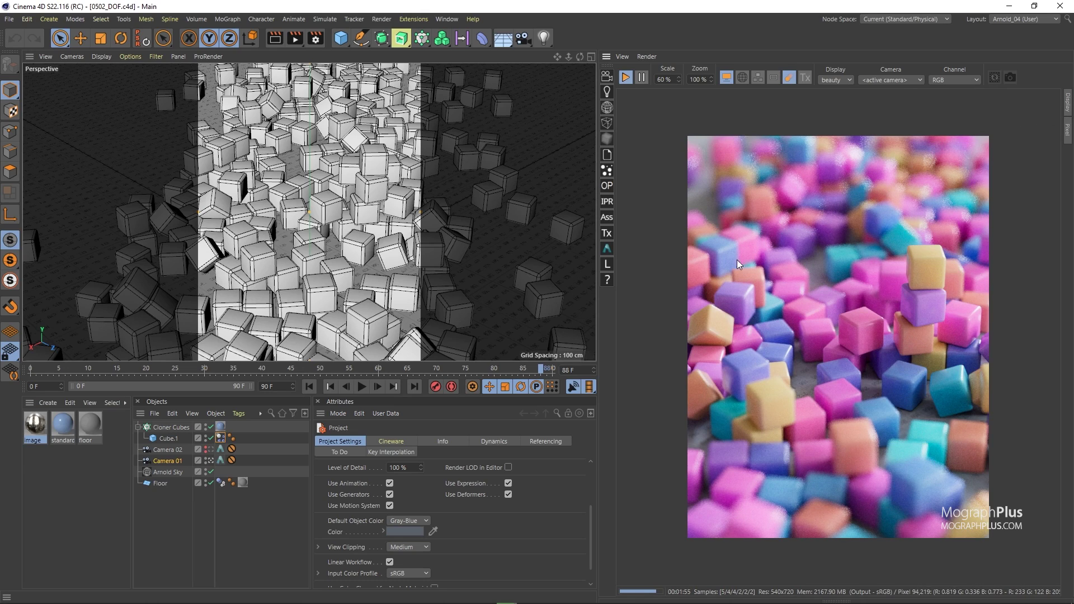
{"action": "left_click", "coordinate": [220, 460]}
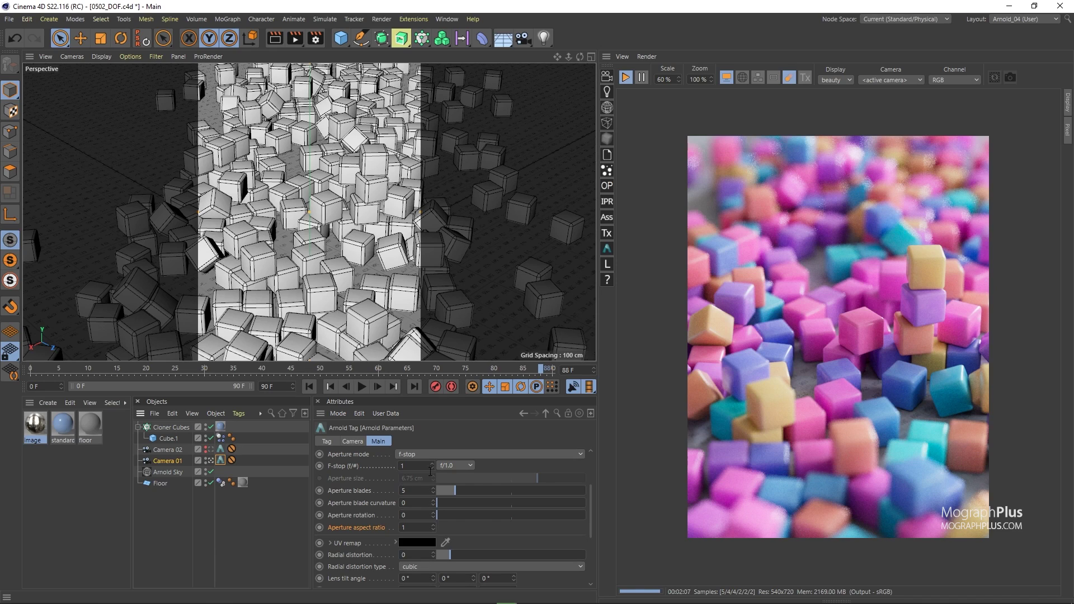
Change Camera 01's Arnold F-stop preset to f/14.0 for an almost fully focused render.
{"action": "left_click", "coordinate": [459, 465]}
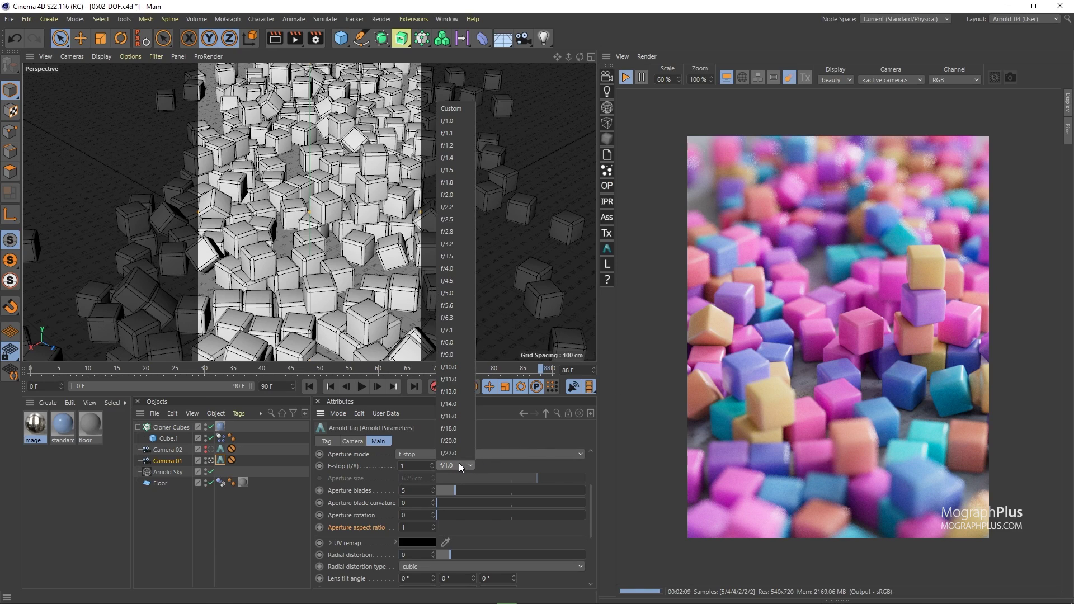
{"action": "left_click", "coordinate": [455, 403]}
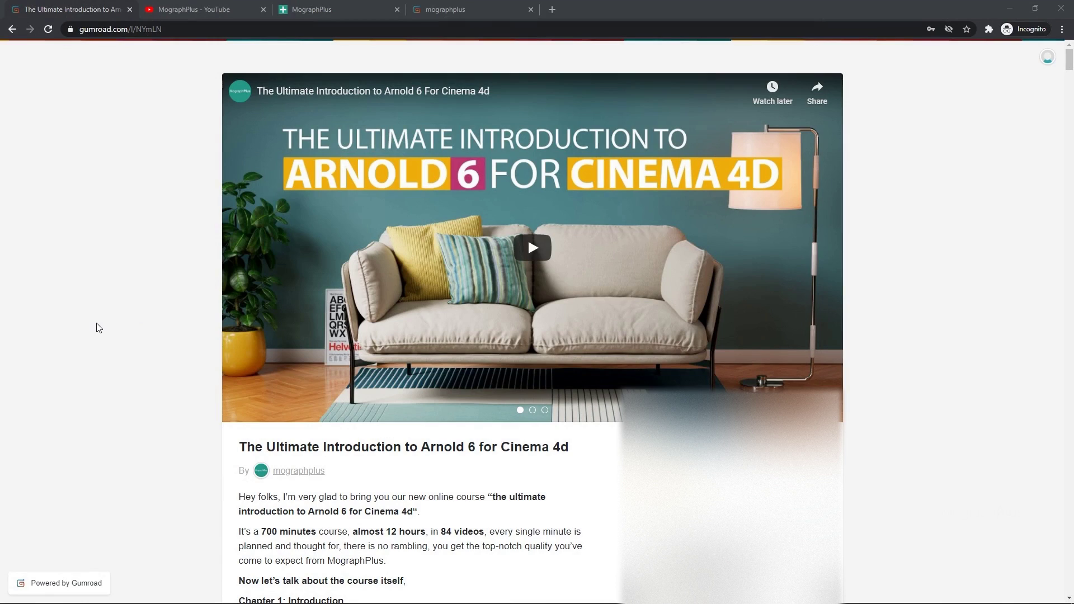
Browse down the Gumroad Arnold course page, then switch to the MographPlus YouTube Videos page.
{"action": "scroll", "coordinate": [98, 327], "scroll_direction": "down", "scroll_amount": 10}
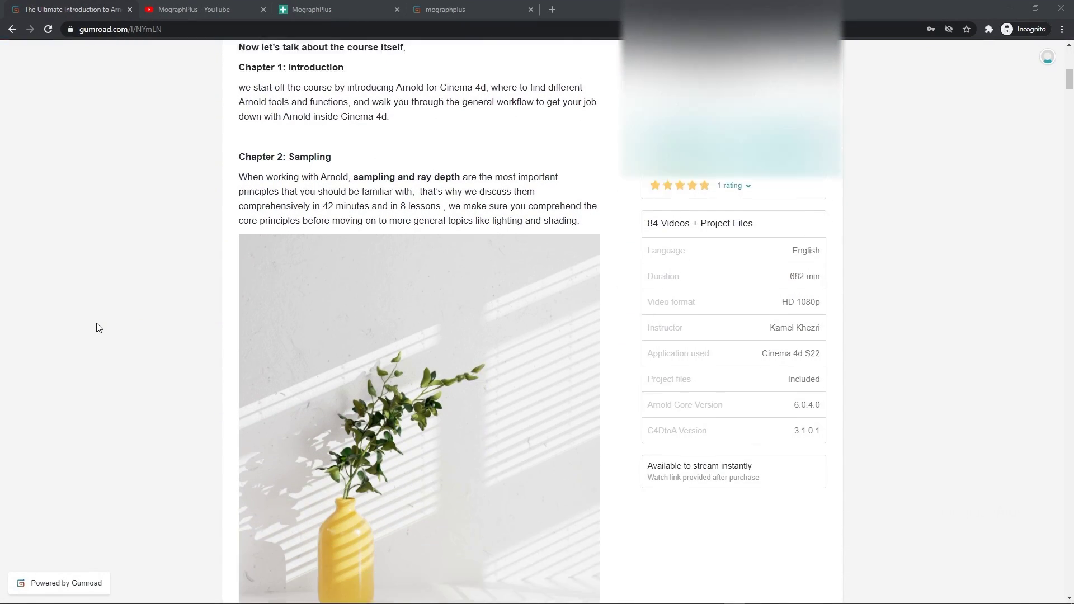
{"action": "scroll", "coordinate": [98, 327], "scroll_direction": "down", "scroll_amount": 20}
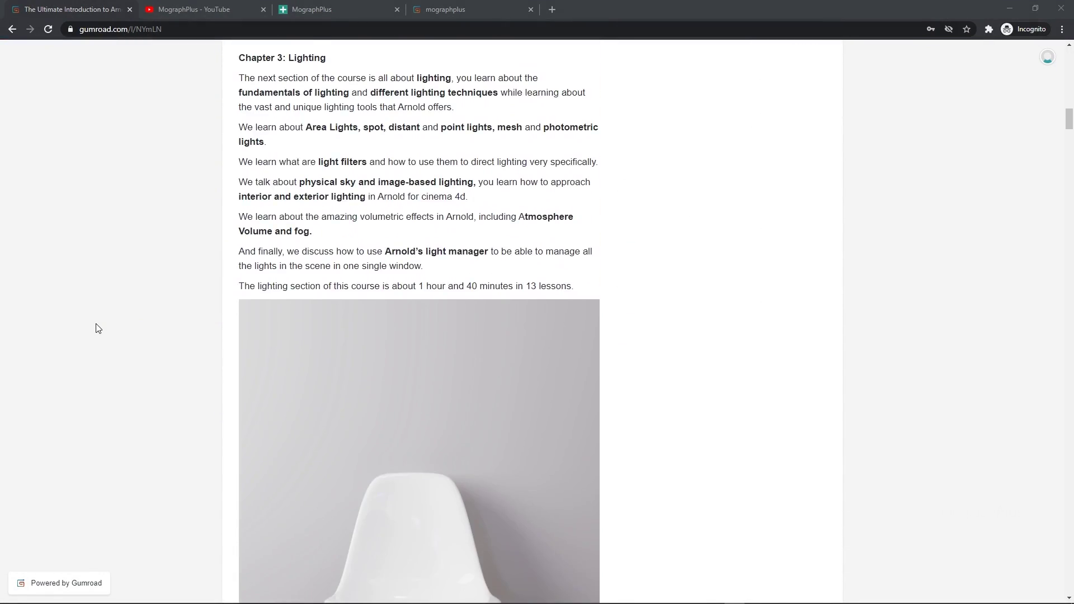
{"action": "scroll", "coordinate": [98, 328], "scroll_direction": "down", "scroll_amount": 20}
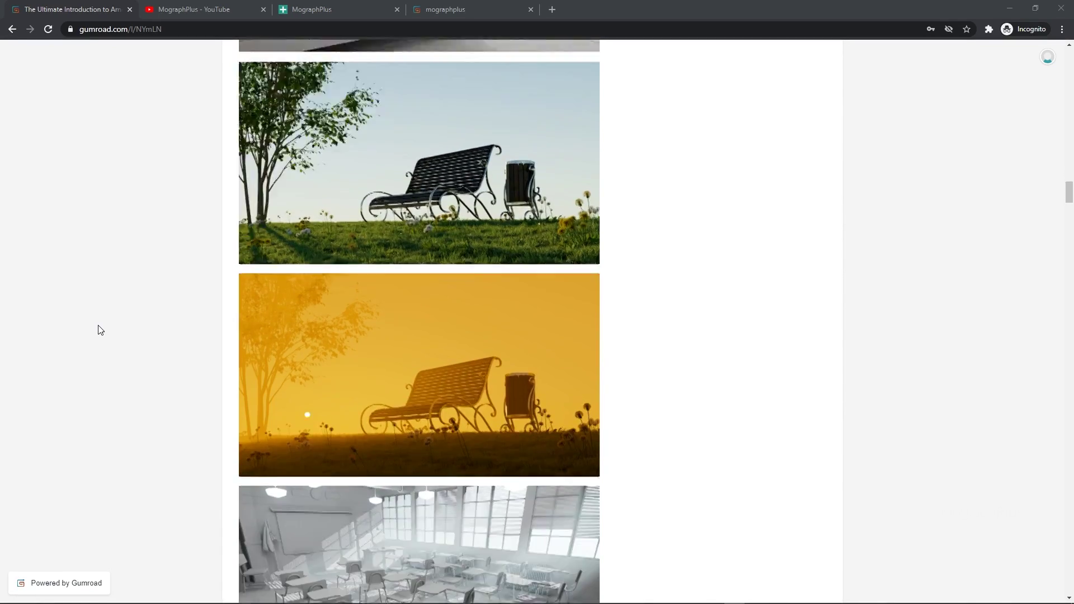
{"action": "scroll", "coordinate": [99, 326], "scroll_direction": "down", "scroll_amount": 20}
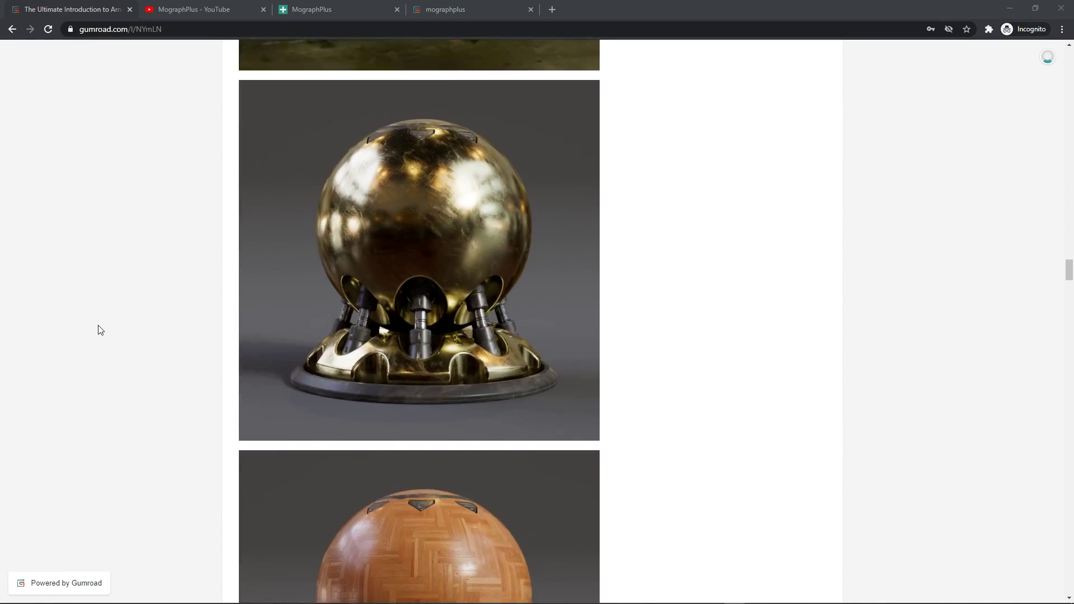
{"action": "scroll", "coordinate": [100, 330], "scroll_direction": "down", "scroll_amount": 20}
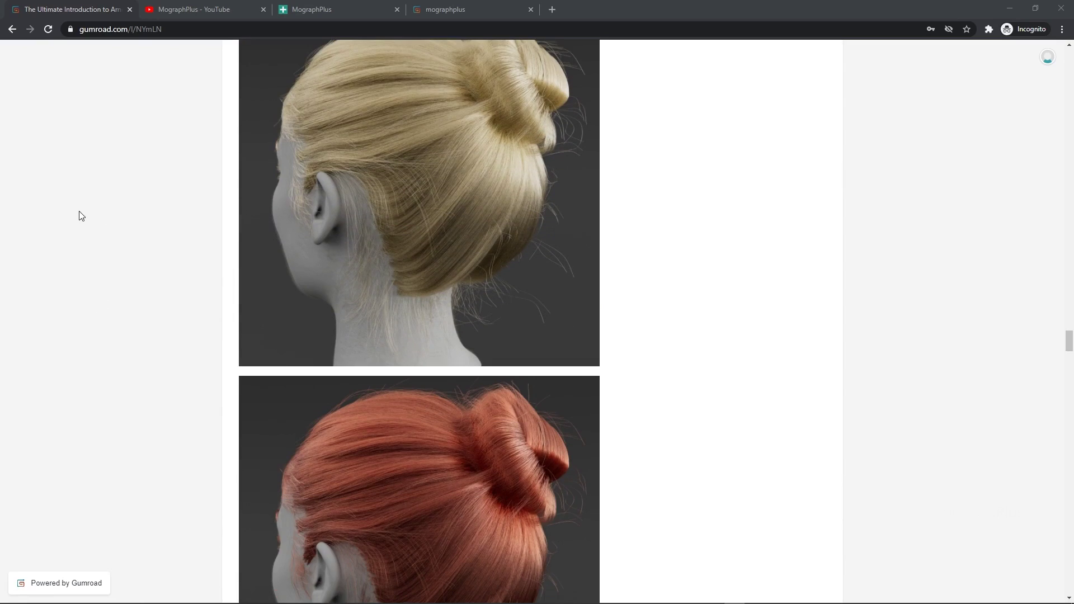
{"action": "left_click", "coordinate": [174, 9]}
{"action": "scroll", "coordinate": [204, 317], "scroll_direction": "down", "scroll_amount": 1}
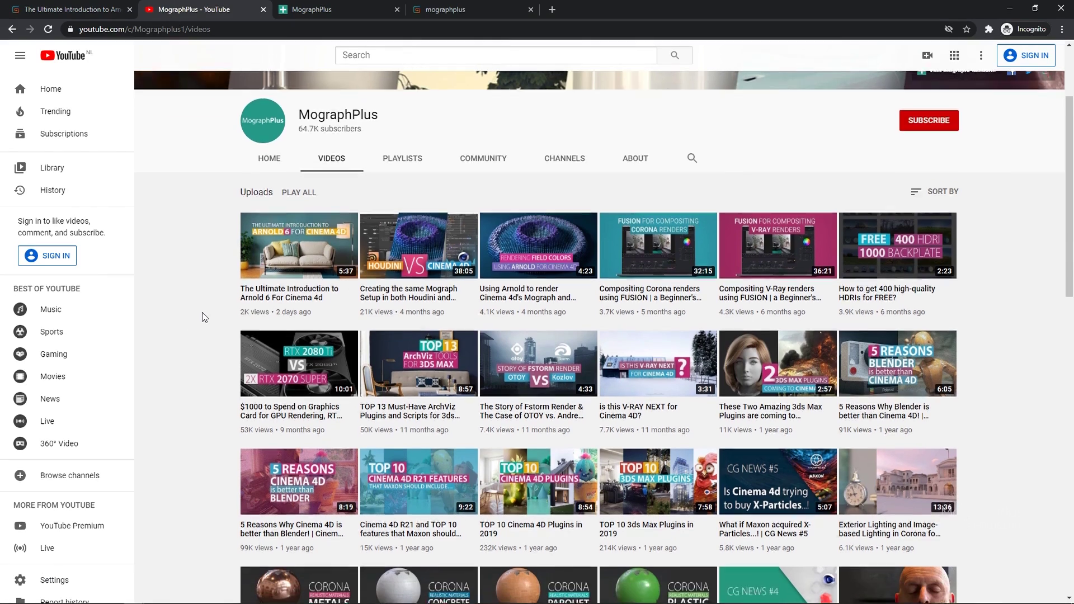
{"action": "scroll", "coordinate": [204, 318], "scroll_direction": "up", "scroll_amount": 1}
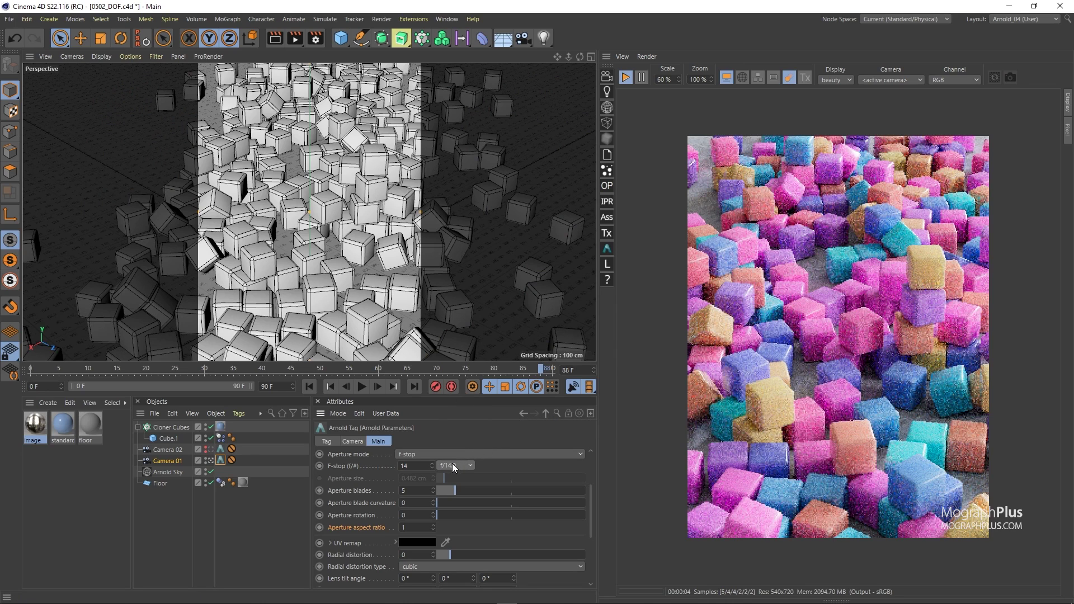
Reset the Arnold F-stop preset to f/1.0 and show Camera 01's camera settings.
{"action": "left_click", "coordinate": [453, 466]}
{"action": "left_click", "coordinate": [438, 137]}
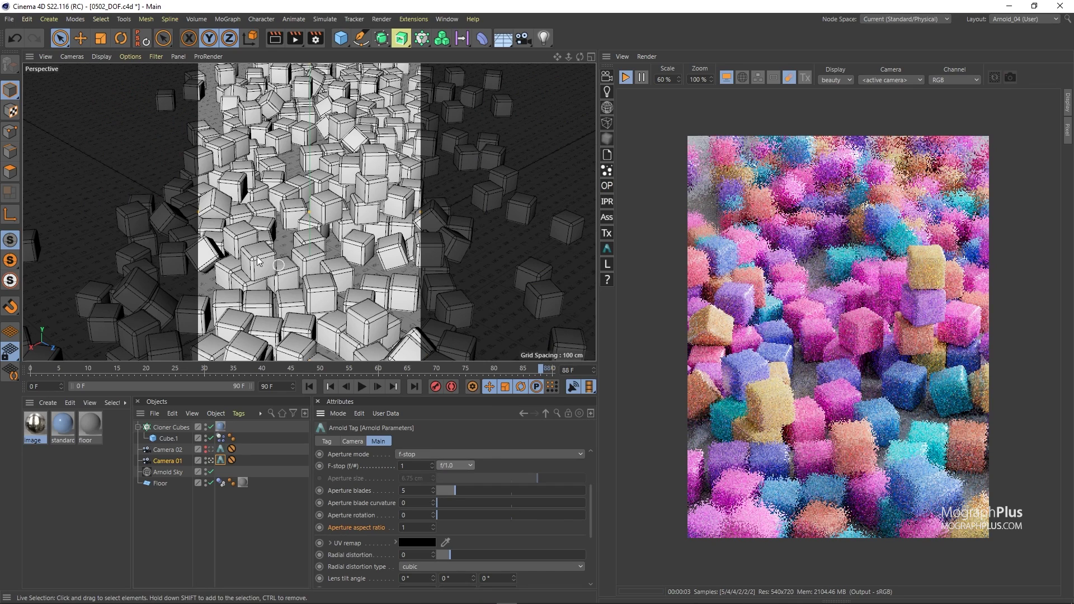
{"action": "key", "text": "e"}
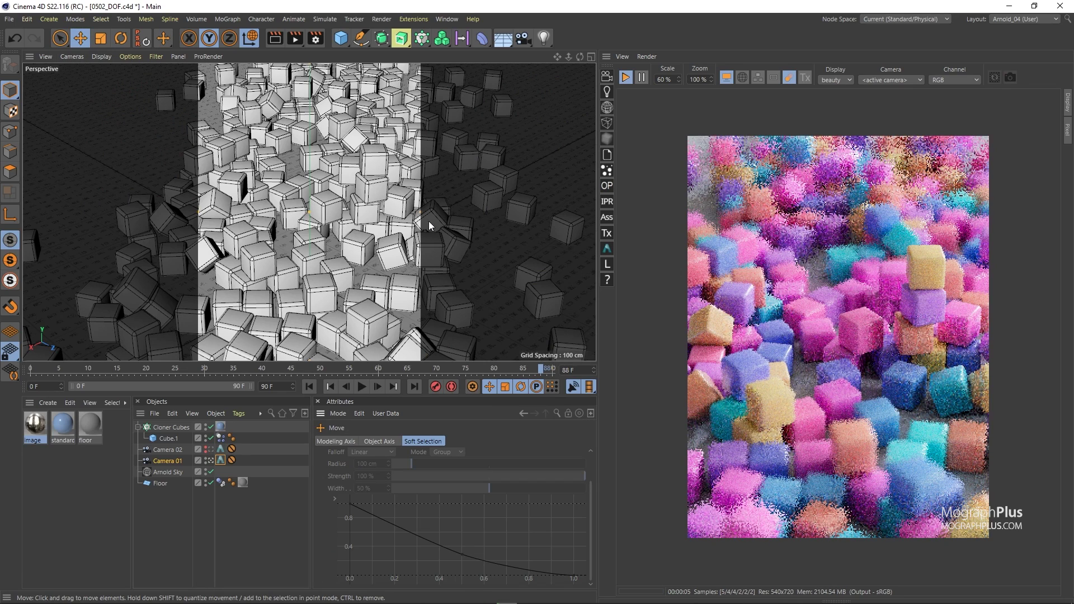
{"action": "left_click", "coordinate": [176, 460]}
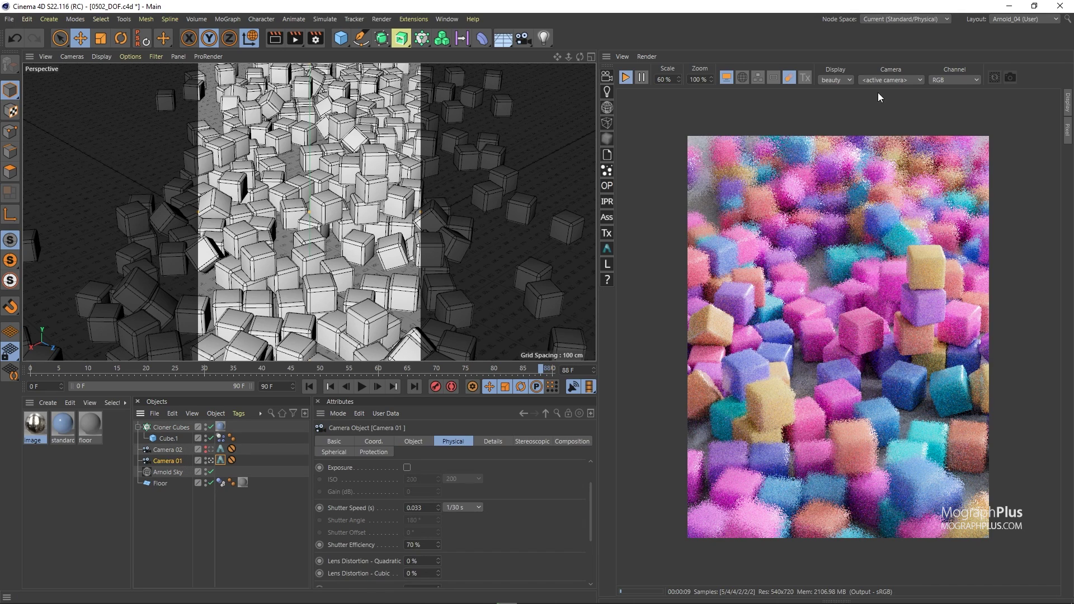
Render through Camera 01 in the Render View, toggling between four-view and single-view layouts.
{"action": "left_click", "coordinate": [889, 80]}
{"action": "left_click", "coordinate": [887, 128]}
{"action": "middle_click", "coordinate": [482, 167]}
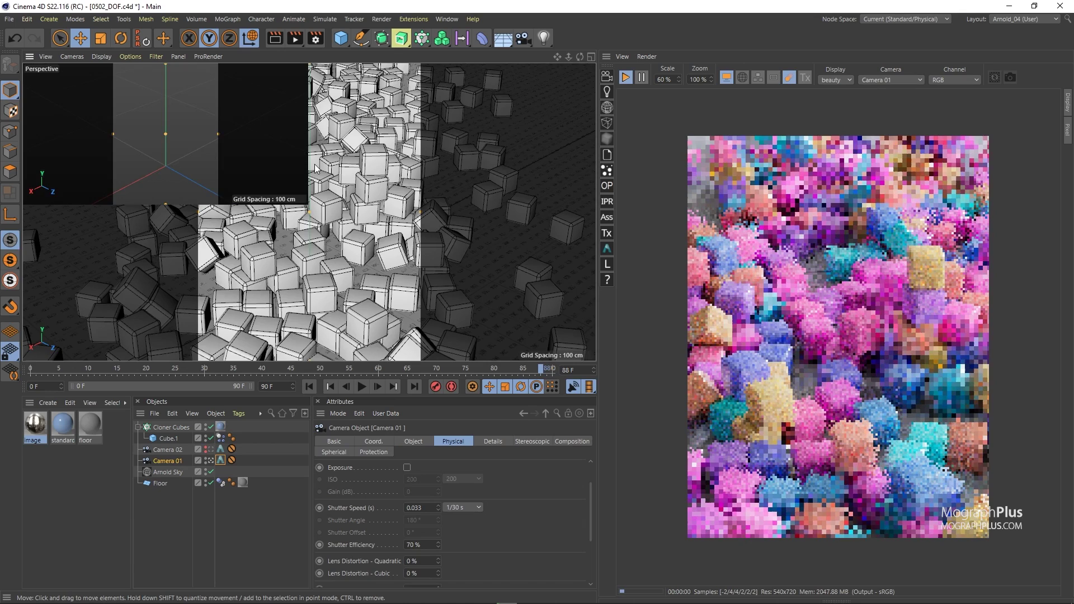
{"action": "middle_click", "coordinate": [447, 170]}
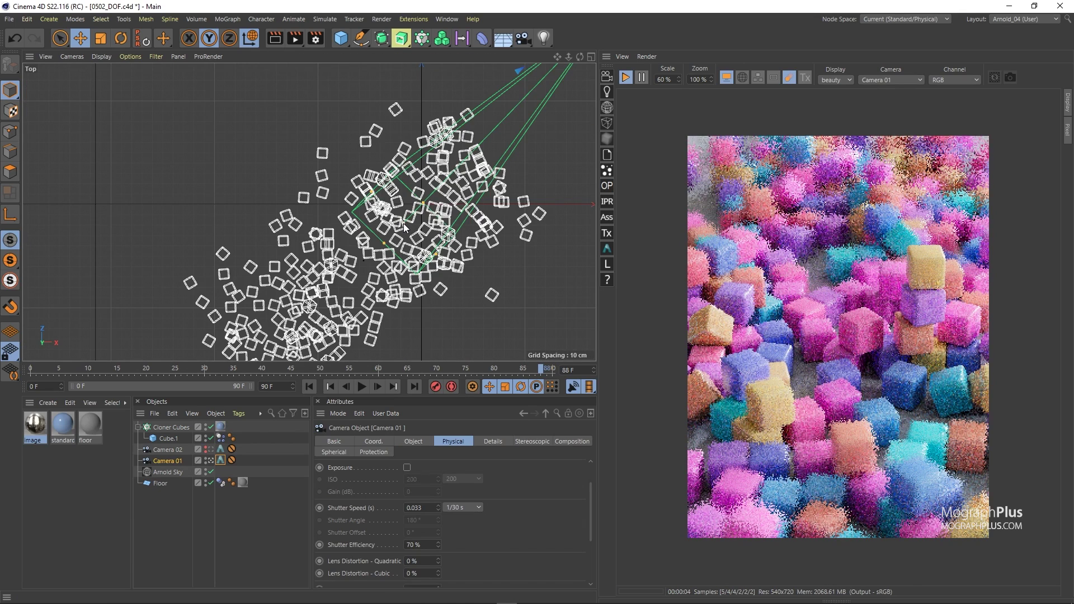
{"action": "scroll", "coordinate": [405, 227], "scroll_direction": "down", "scroll_amount": 5}
{"action": "middle_click", "coordinate": [464, 220]}
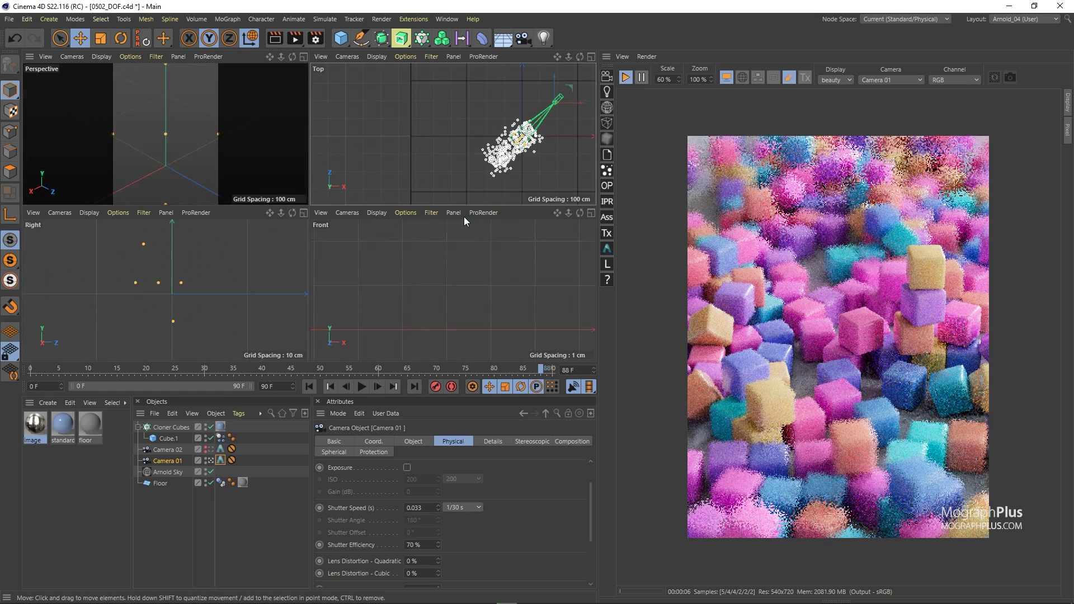
{"action": "middle_click", "coordinate": [254, 139]}
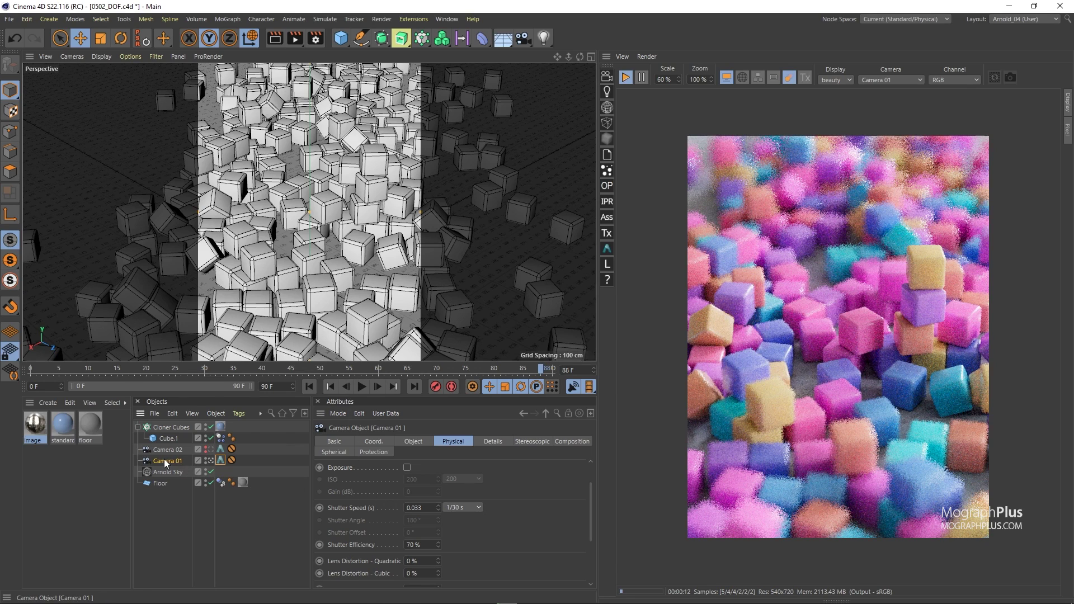
{"action": "left_click", "coordinate": [414, 442]}
{"action": "scroll", "coordinate": [363, 515], "scroll_direction": "down", "scroll_amount": 2}
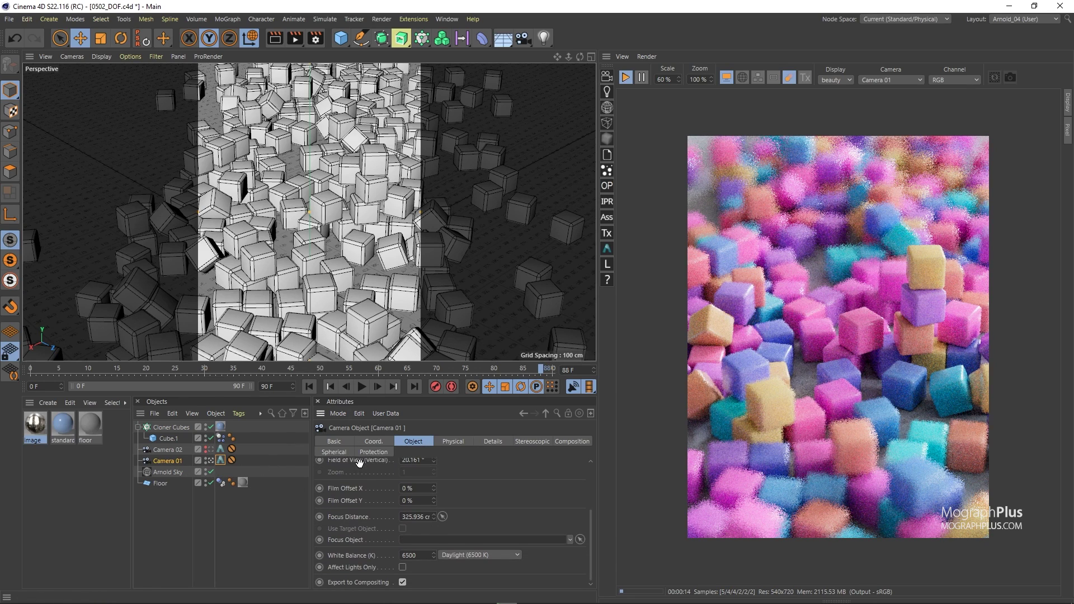
{"action": "left_click", "coordinate": [408, 515]}
{"action": "key", "text": "ctrl+c"}
{"action": "type", "text": "10"}
{"action": "key", "text": "Return"}
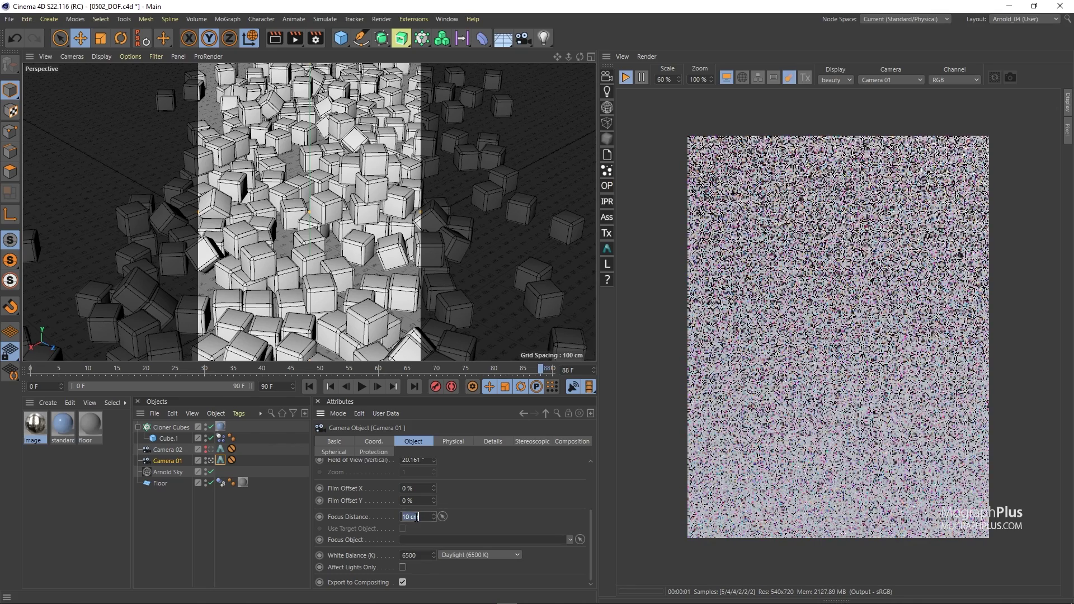
{"action": "type", "text": "100"}
{"action": "key", "text": "Return"}
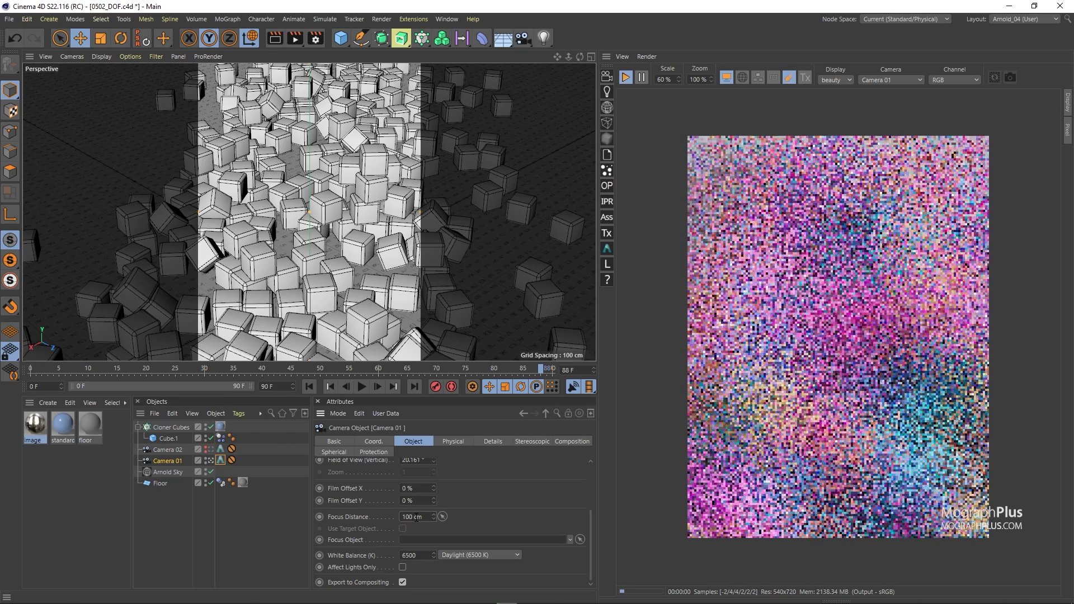
{"action": "double_click", "coordinate": [415, 517]}
{"action": "type", "text": "500"}
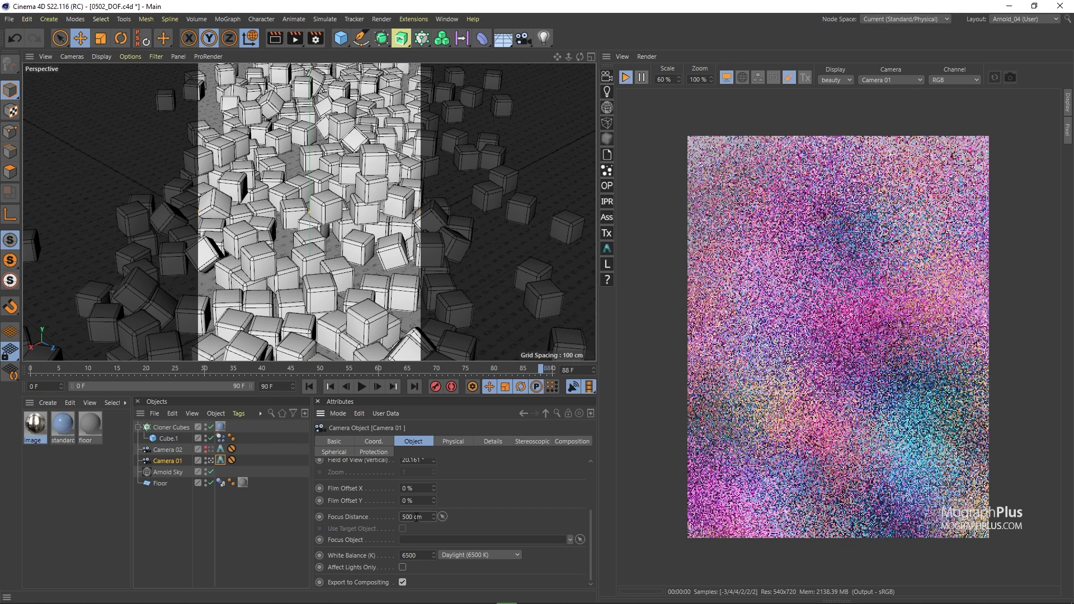
{"action": "key", "text": "Return"}
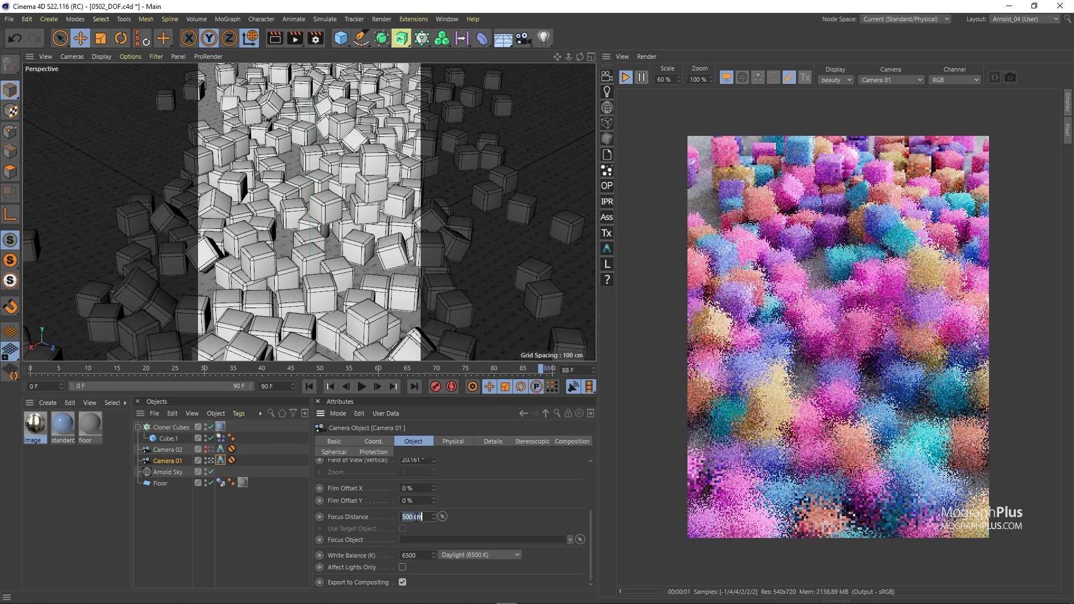
{"action": "right_click", "coordinate": [418, 517]}
{"action": "left_click", "coordinate": [445, 548]}
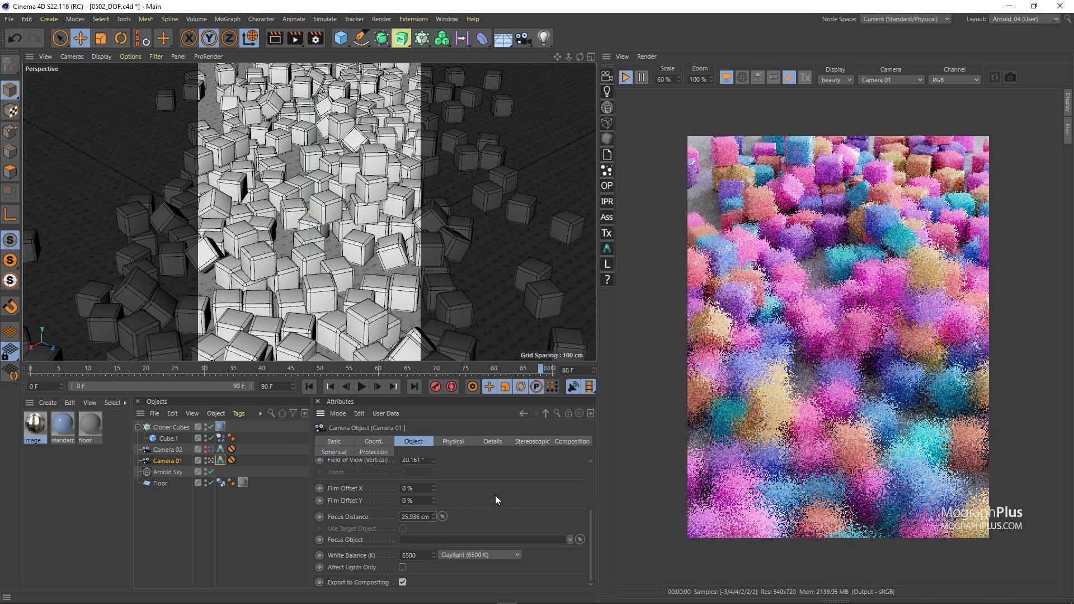
In Camera 01's Arnold tag, turn Enable DOF off and back on to compare renders.
{"action": "left_click", "coordinate": [220, 460]}
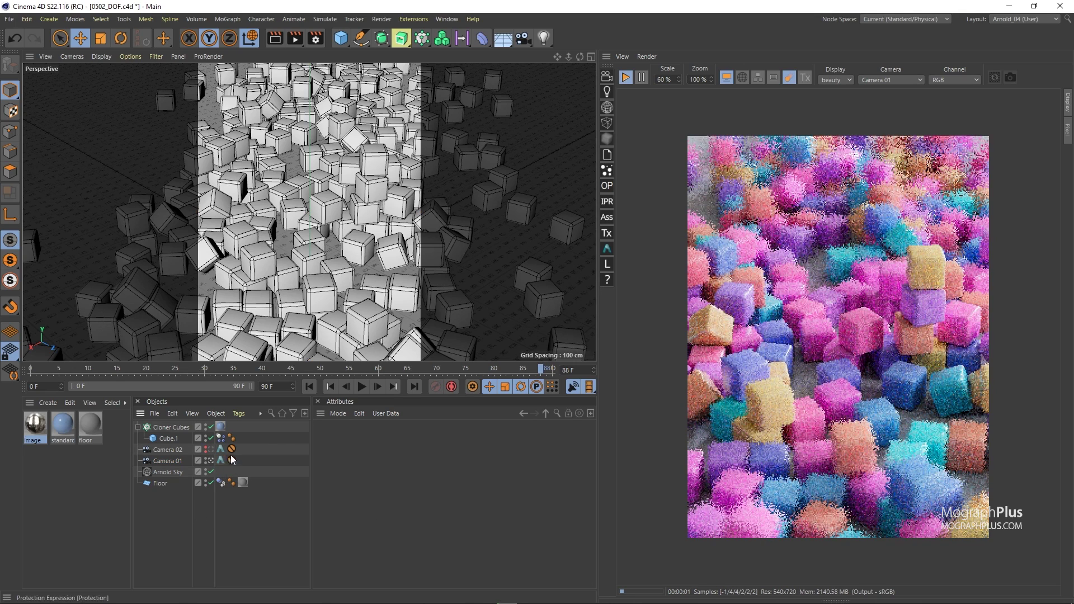
{"action": "scroll", "coordinate": [373, 490], "scroll_direction": "down", "scroll_amount": 5}
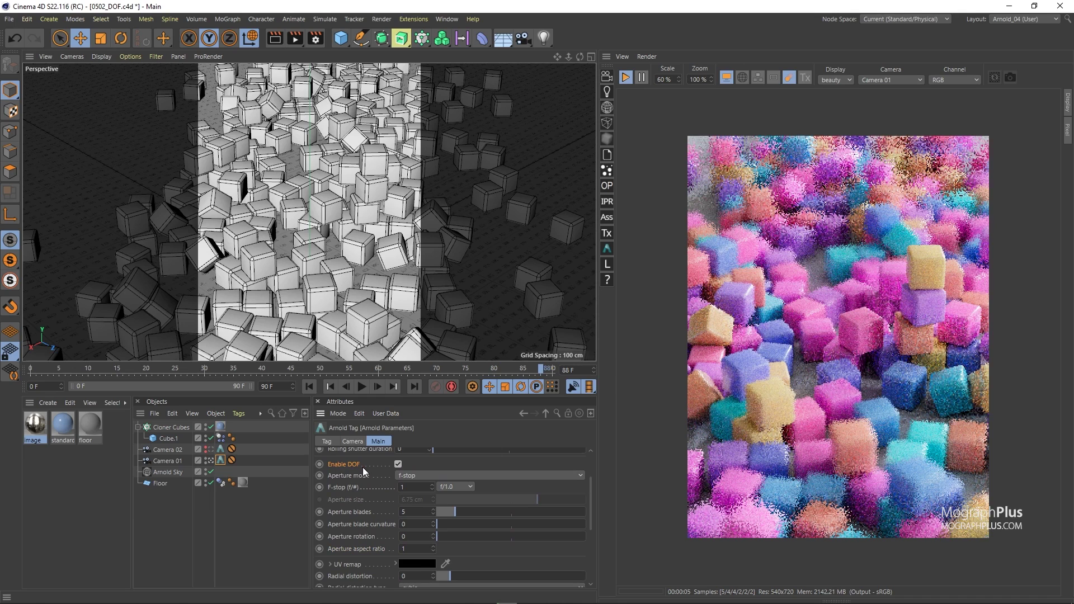
{"action": "left_click", "coordinate": [399, 465]}
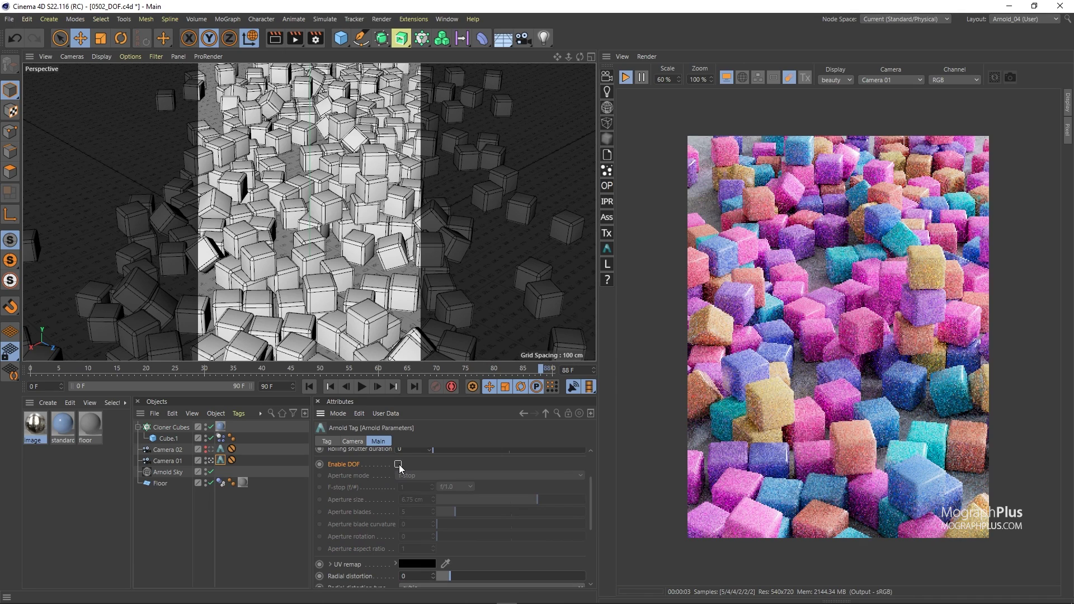
{"action": "left_click", "coordinate": [398, 464]}
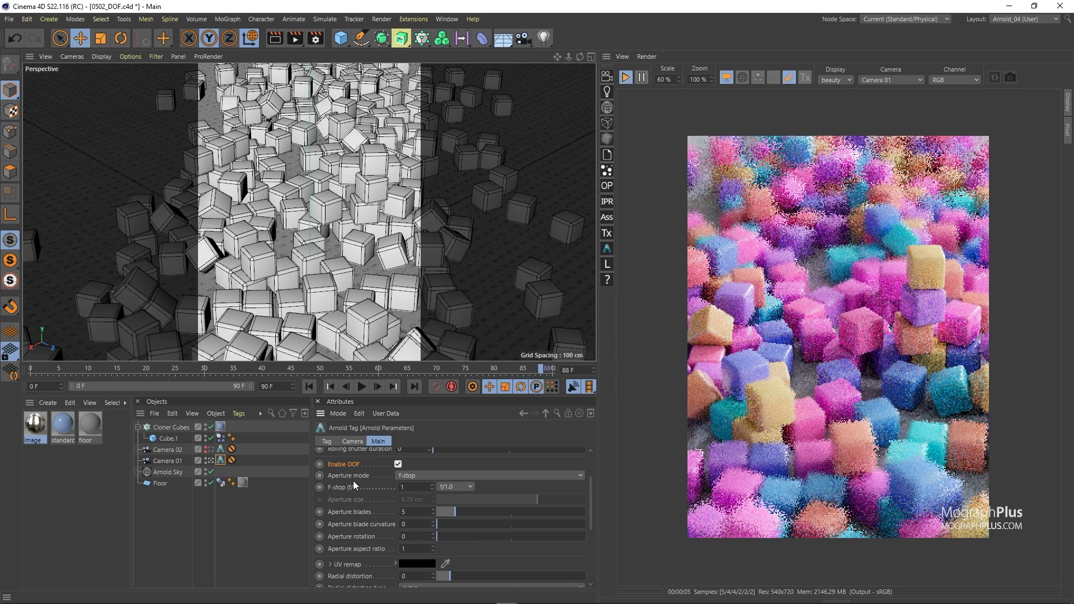
Switch the Arnold tag's Aperture mode to size, giving a 6.75 cm aperture.
{"action": "left_click", "coordinate": [408, 475]}
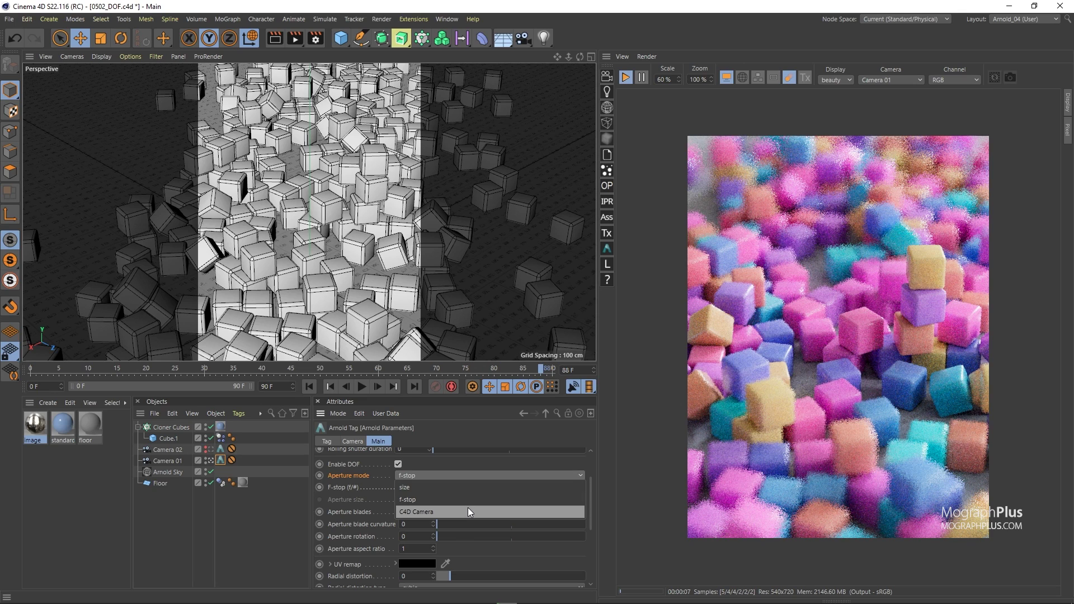
{"action": "left_click", "coordinate": [469, 488]}
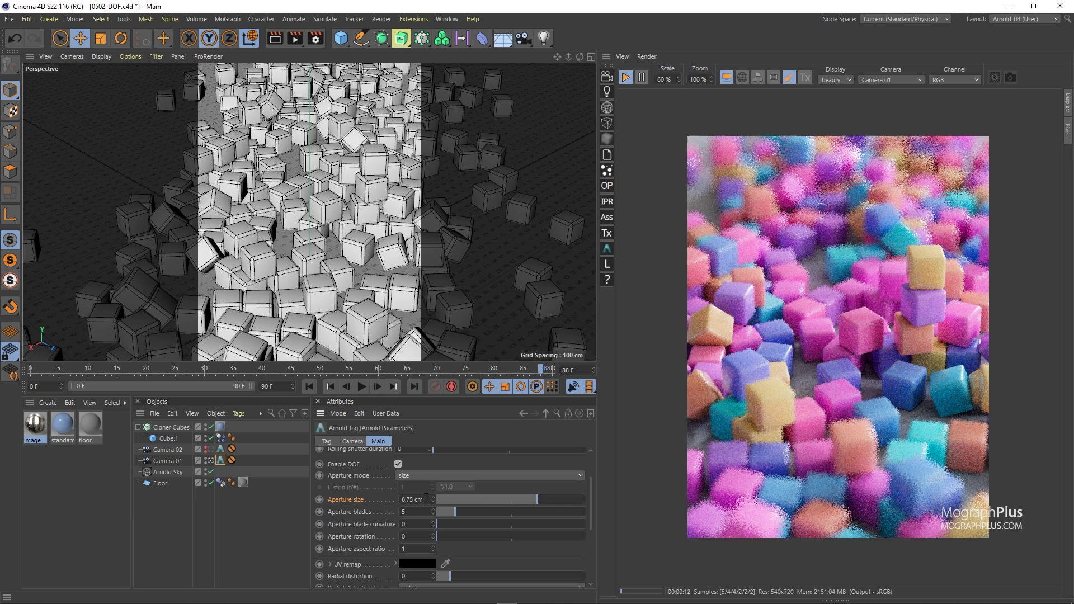
Try aperture sizes of 1.5, 5 and 15 cm, then return Aperture mode to f-stop.
{"action": "left_click", "coordinate": [426, 497]}
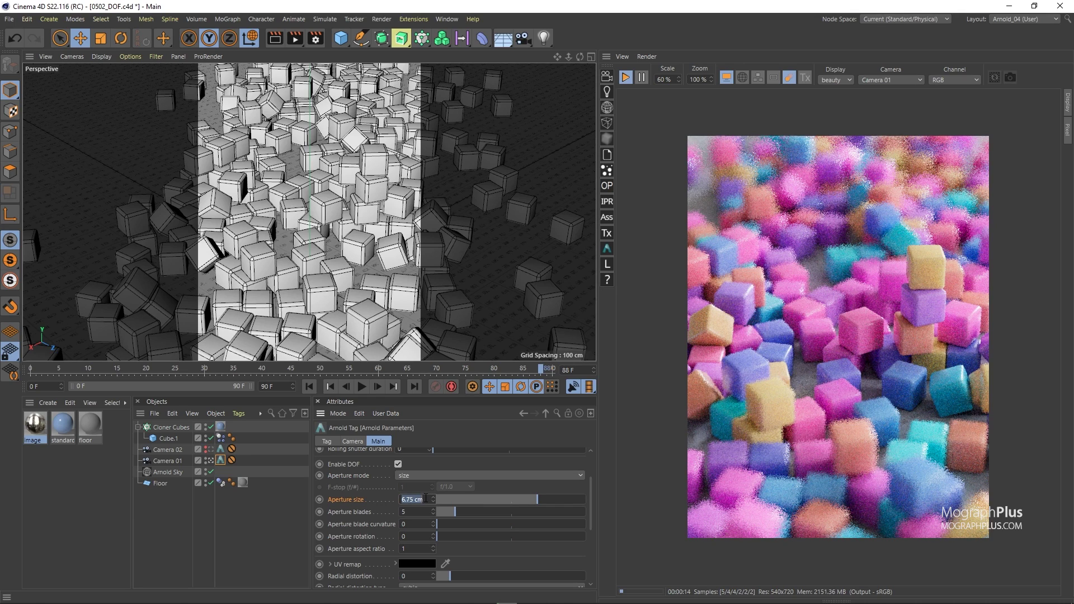
{"action": "type", "text": "1.5"}
{"action": "key", "text": "Return"}
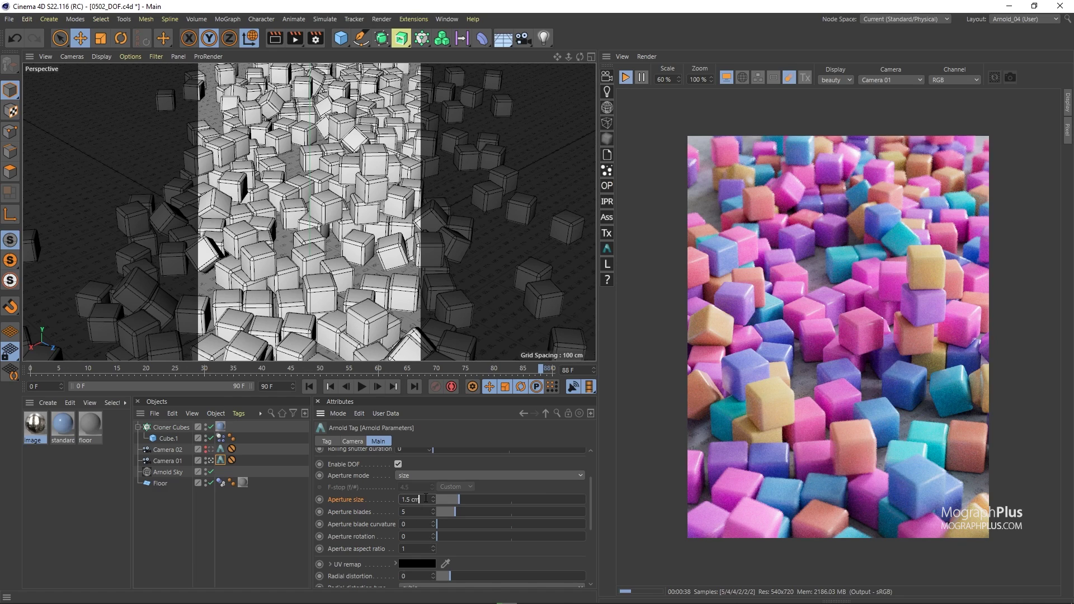
{"action": "left_click", "coordinate": [426, 498]}
{"action": "type", "text": "5"}
{"action": "key", "text": "Return"}
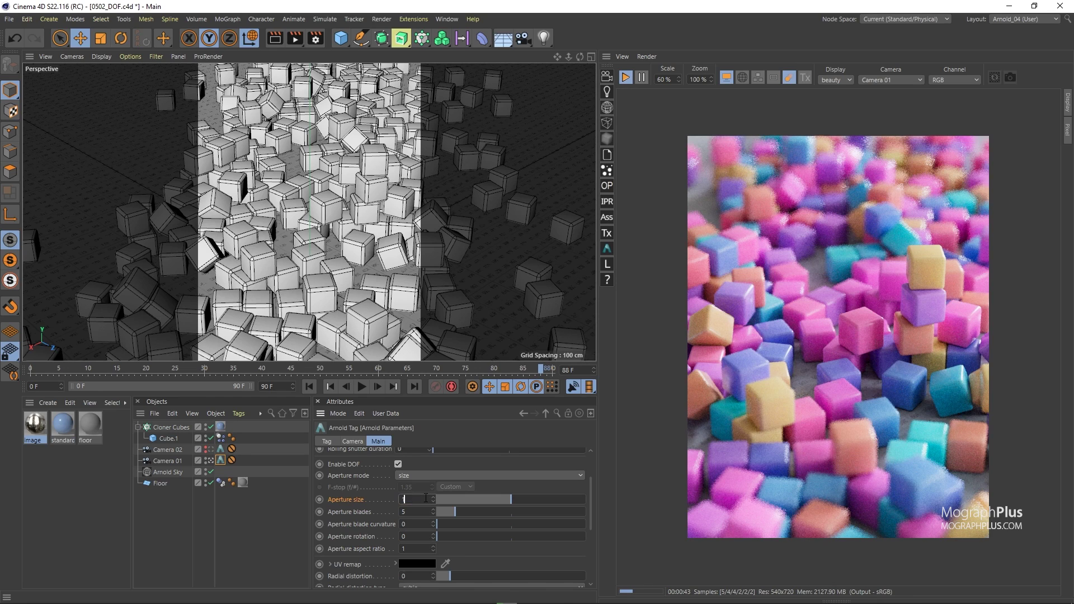
{"action": "key", "text": "Return"}
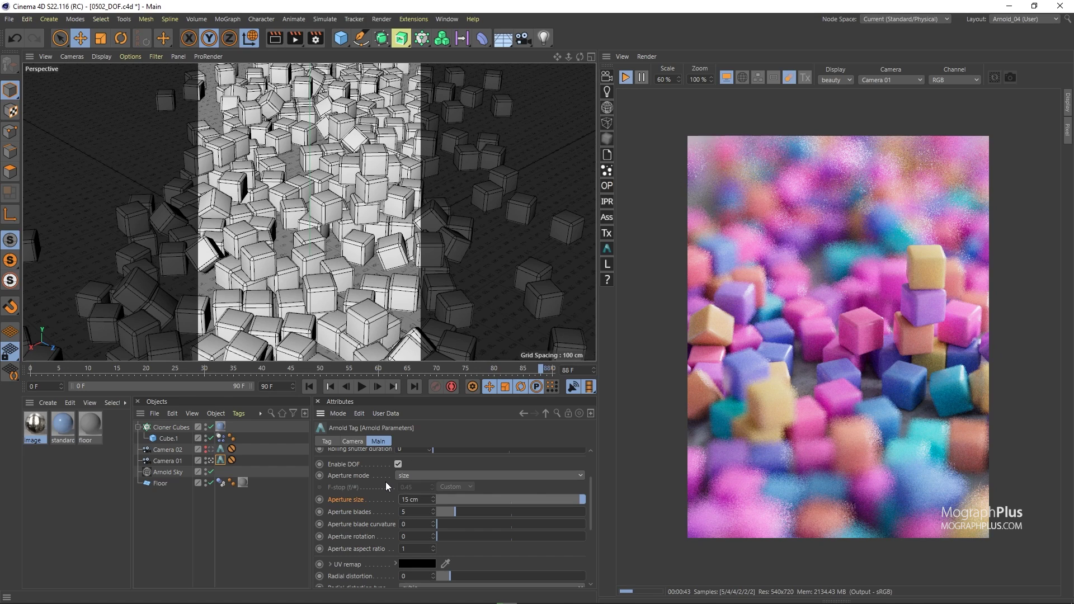
{"action": "left_click", "coordinate": [409, 476]}
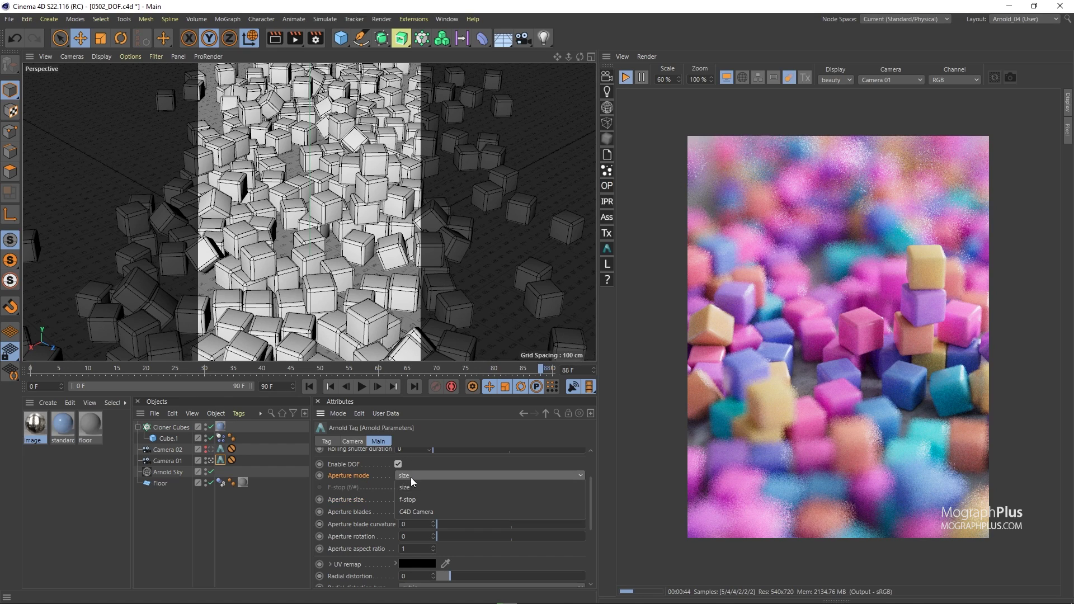
{"action": "left_click", "coordinate": [429, 496]}
Try the f/8.0 F-stop preset, then go back to f/1.0.
{"action": "left_click", "coordinate": [355, 489]}
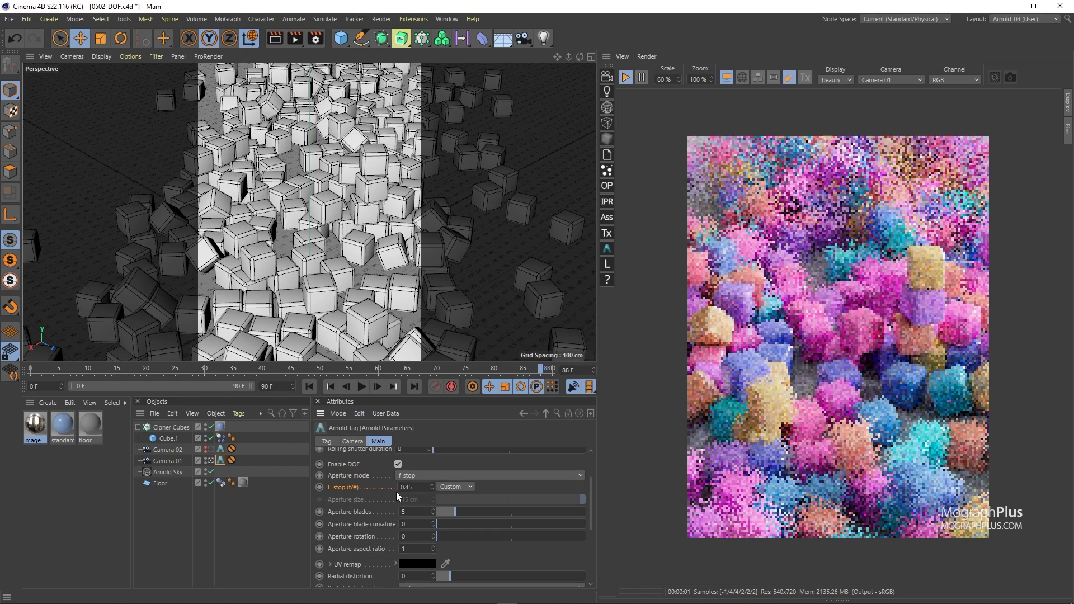
{"action": "left_click", "coordinate": [453, 487]}
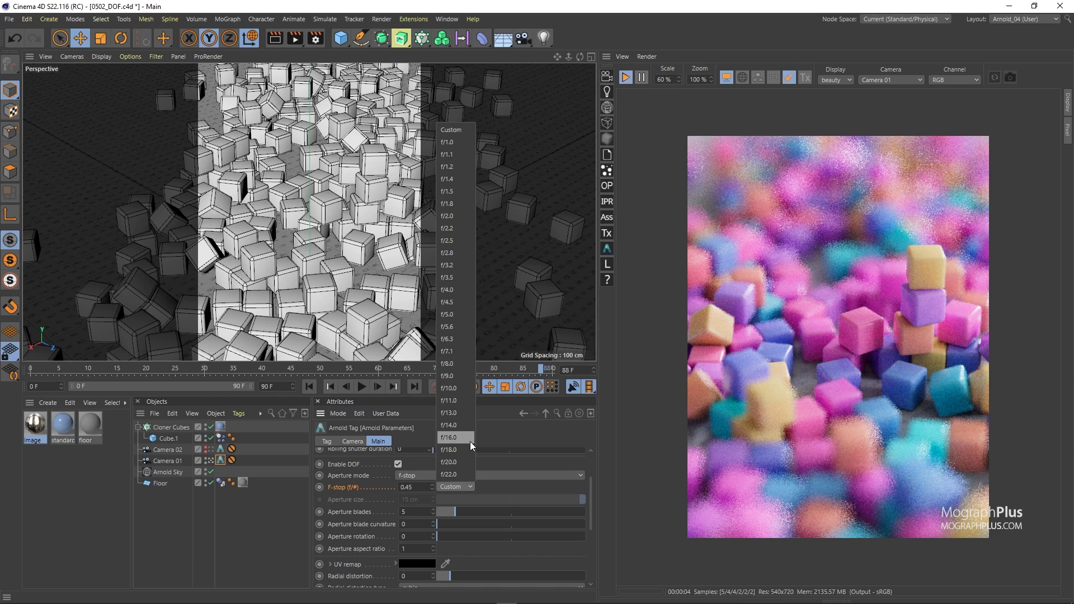
{"action": "left_click", "coordinate": [465, 362]}
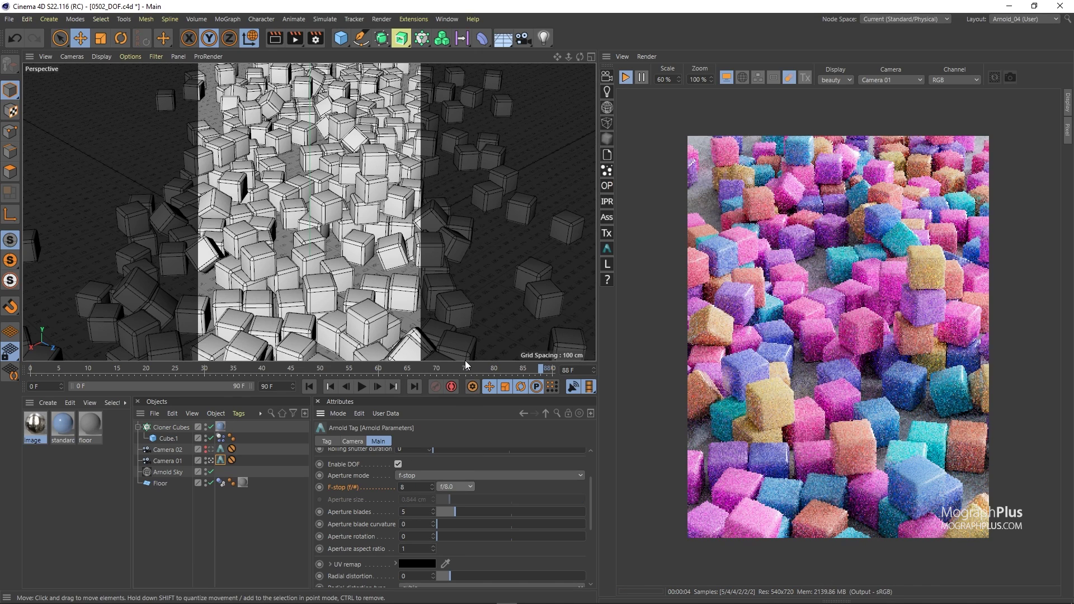
{"action": "left_click", "coordinate": [468, 486]}
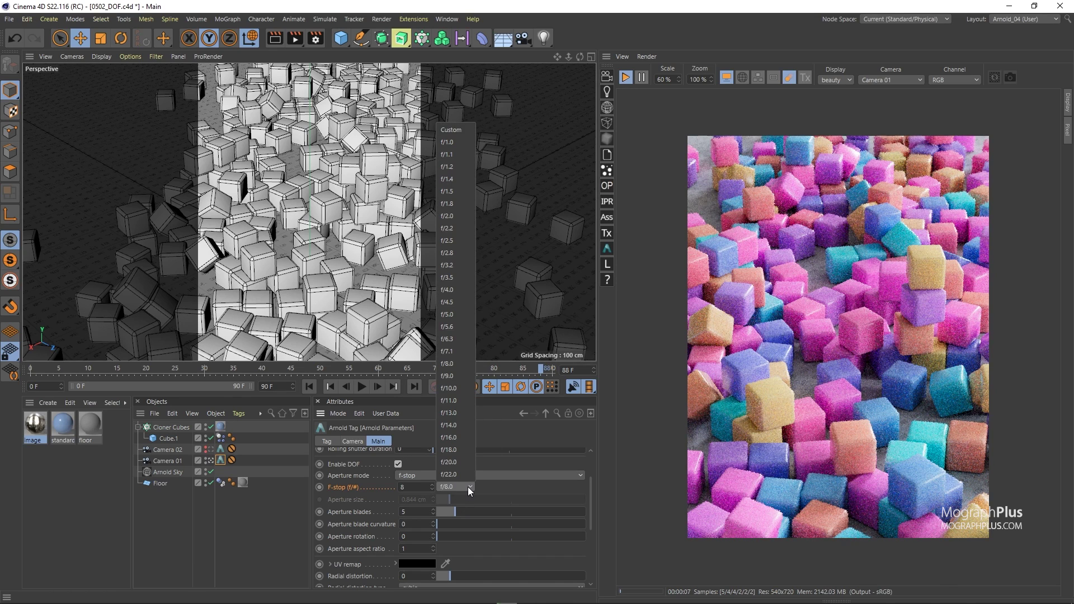
{"action": "left_click", "coordinate": [463, 141]}
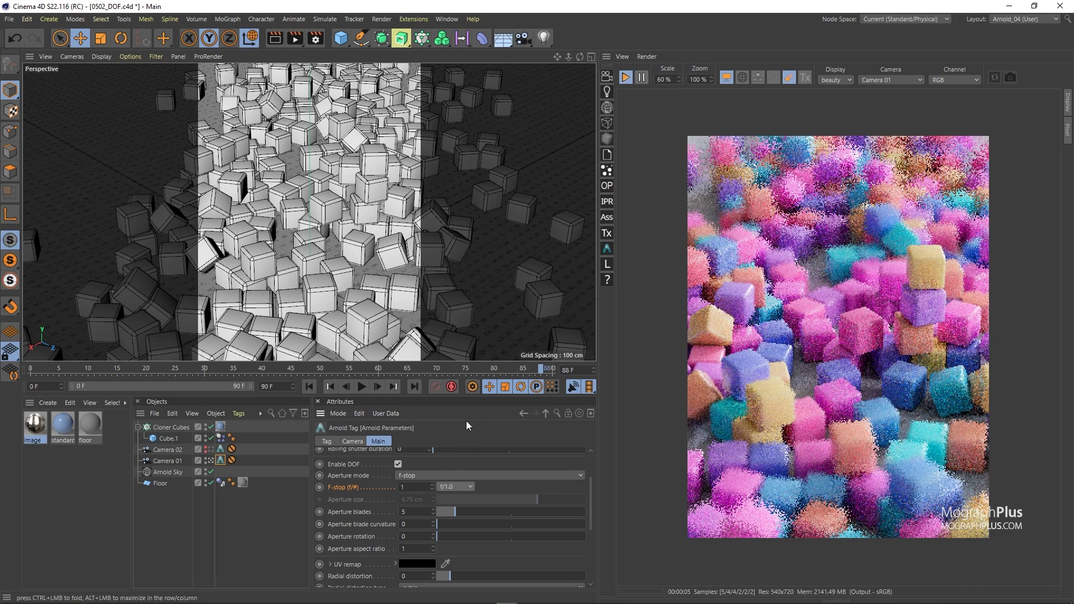
Enter a custom Arnold F-stop of 0.2 for heavy foreground and background blur.
{"action": "double_click", "coordinate": [414, 487]}
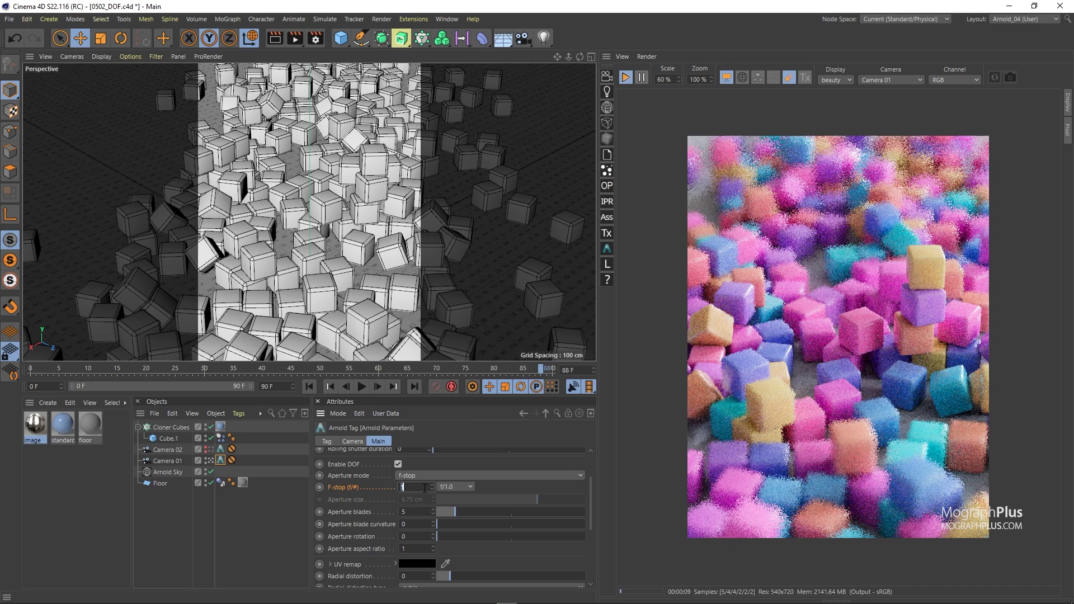
{"action": "type", "text": "2"}
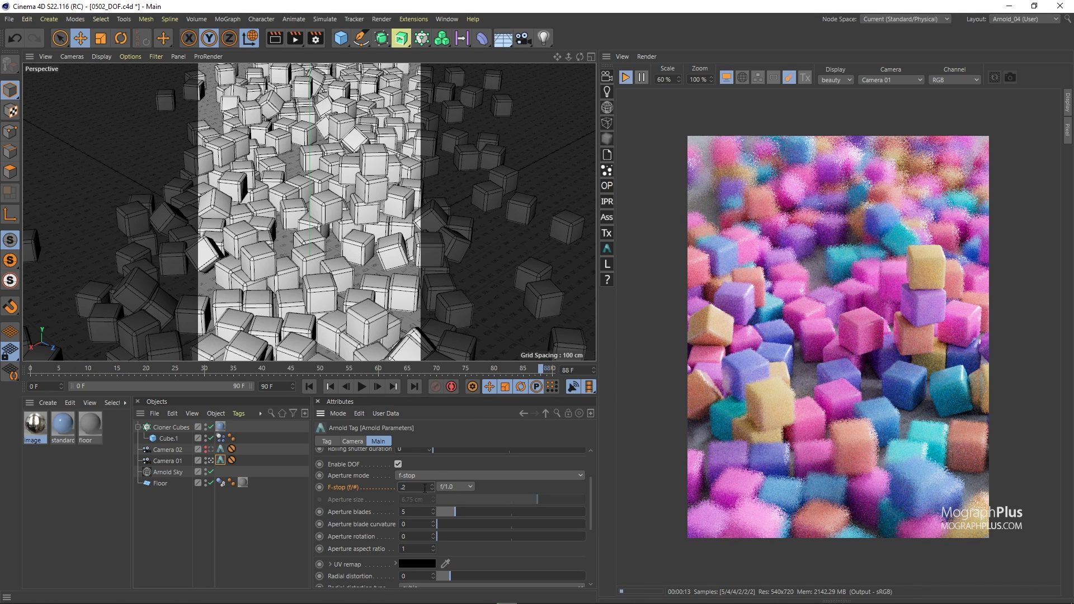
{"action": "key", "text": "Return"}
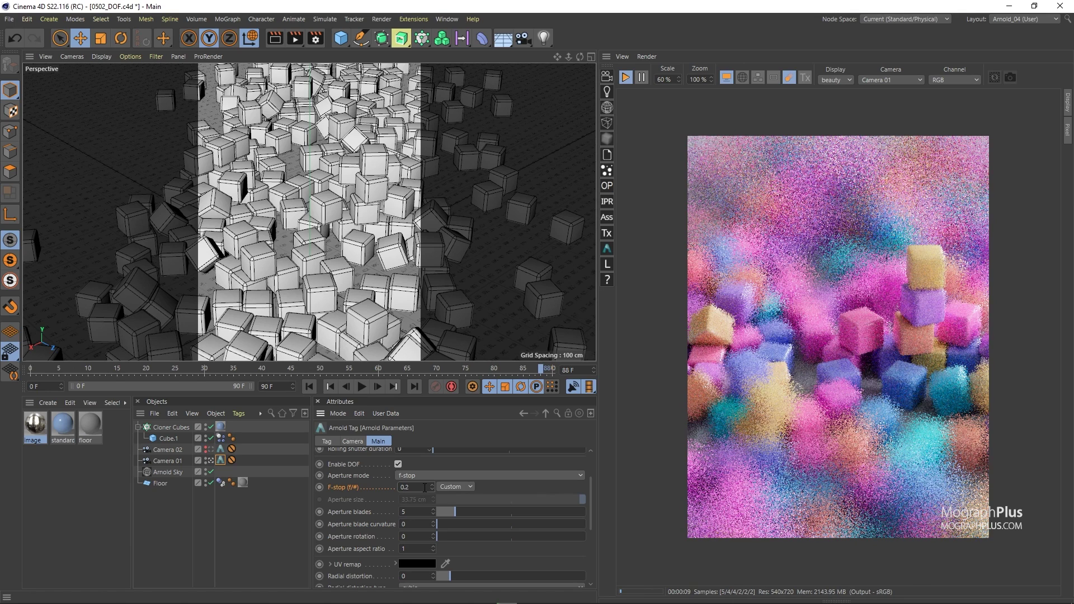
Set the Arnold Aperture mode to C4D Camera and show Camera 01's settings.
{"action": "left_click", "coordinate": [432, 475]}
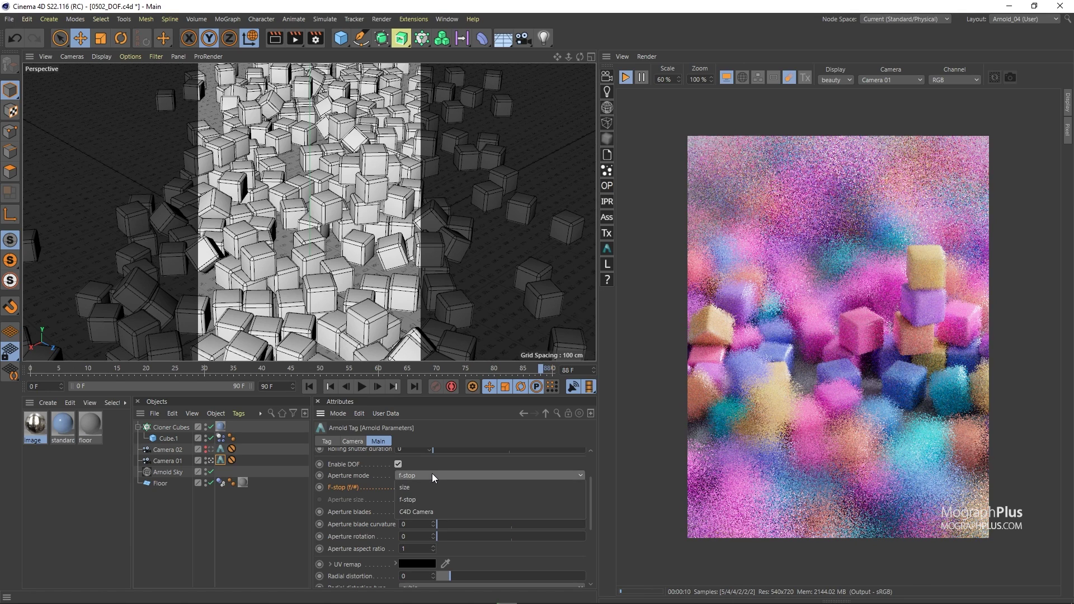
{"action": "left_click", "coordinate": [423, 512]}
{"action": "left_click", "coordinate": [166, 461]}
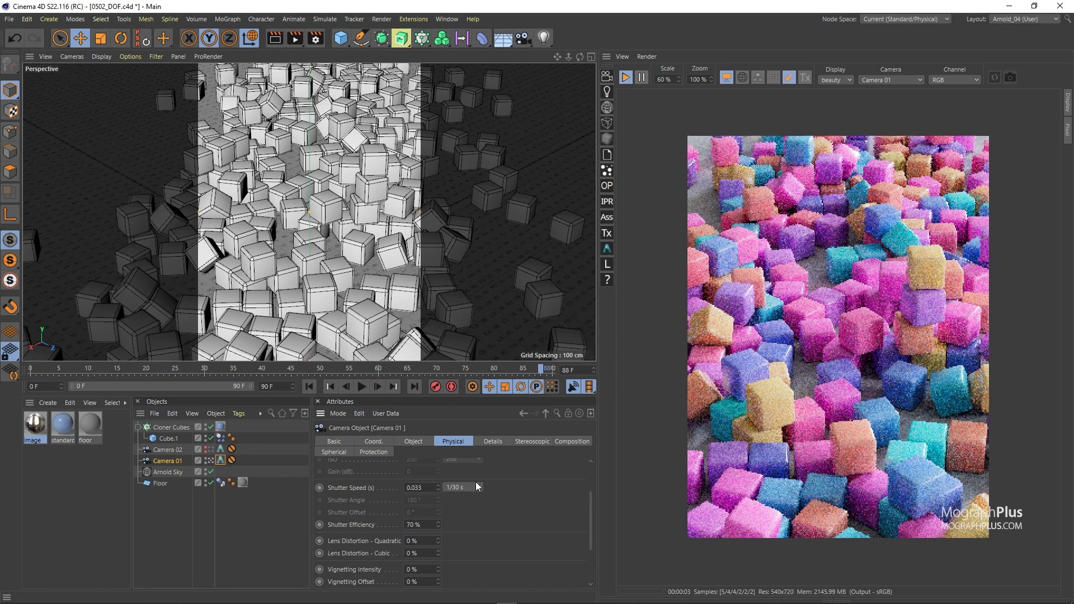
{"action": "scroll", "coordinate": [475, 482], "scroll_direction": "up", "scroll_amount": 3}
Set Camera 01's Physical F-Stop preset to f/1.0, then to a custom 0.25.
{"action": "left_click", "coordinate": [461, 489]}
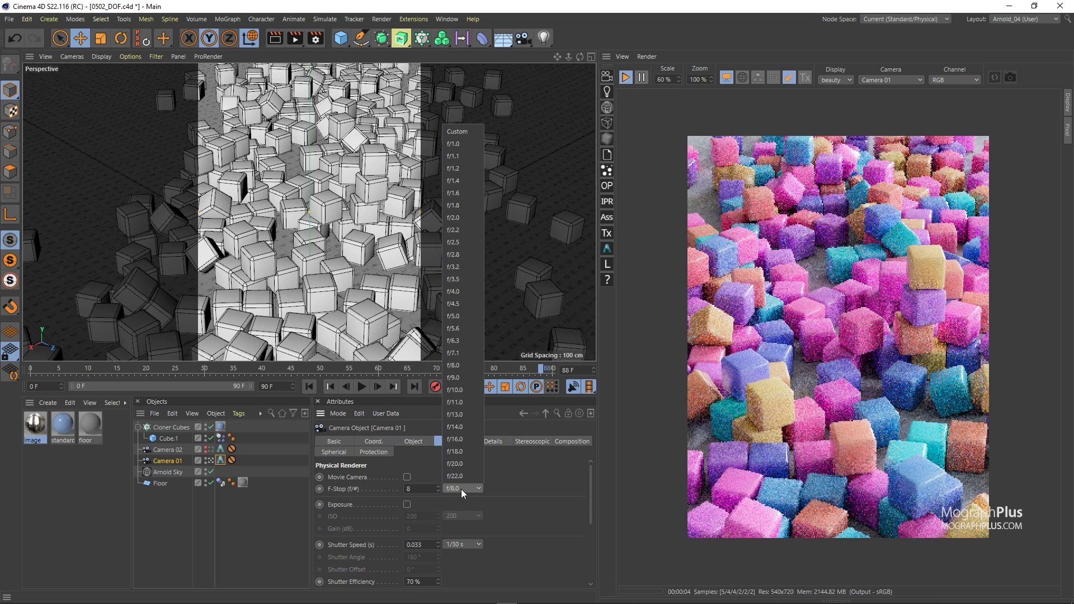
{"action": "left_click", "coordinate": [472, 146]}
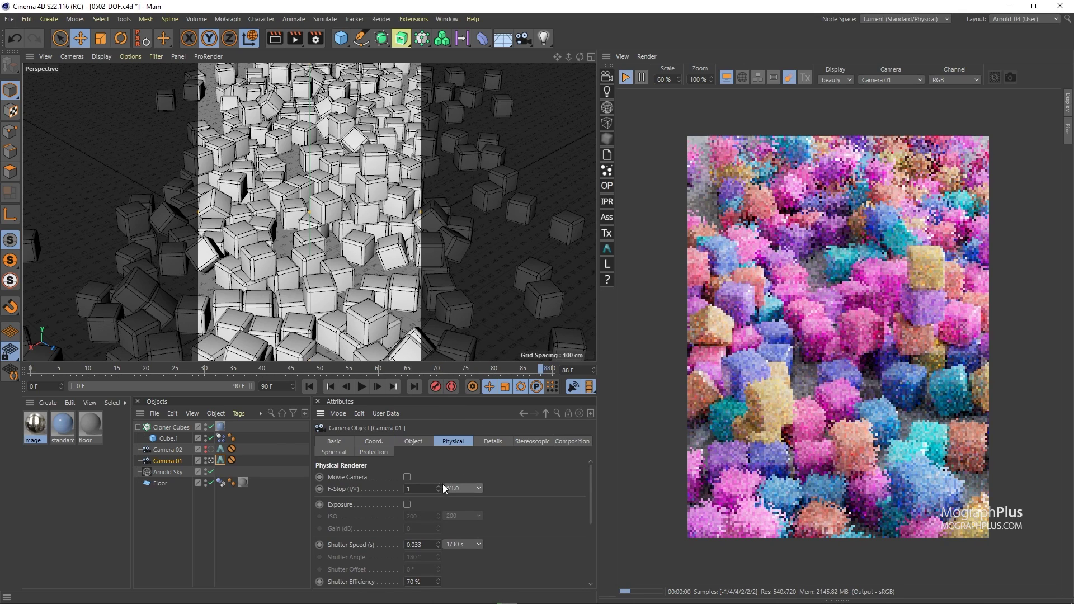
{"action": "double_click", "coordinate": [429, 489]}
{"action": "key", "text": "BackSpace"}
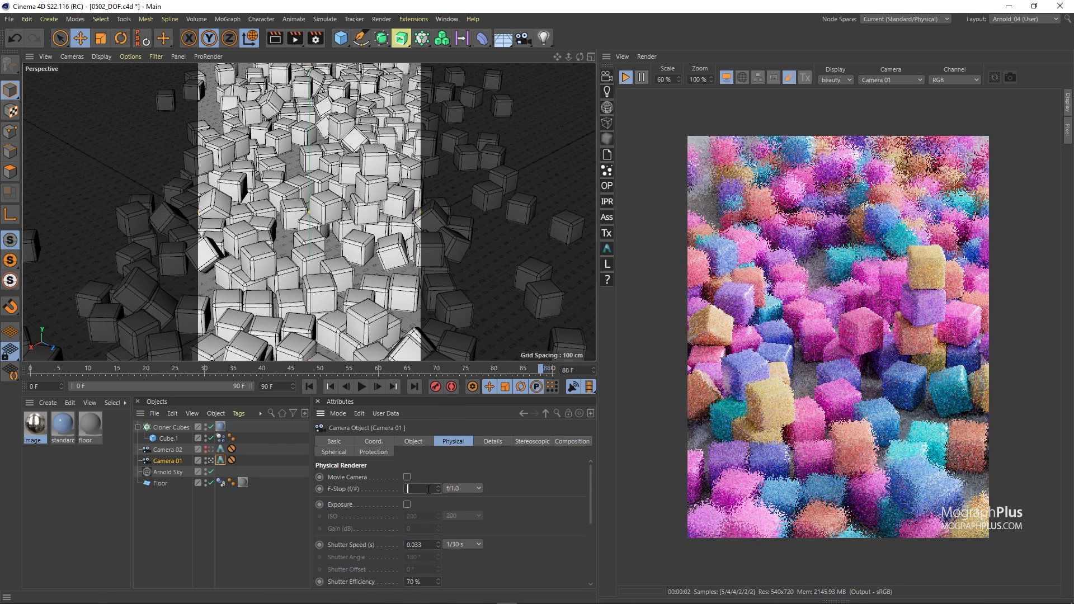
{"action": "type", "text": ".25"}
{"action": "key", "text": "Return"}
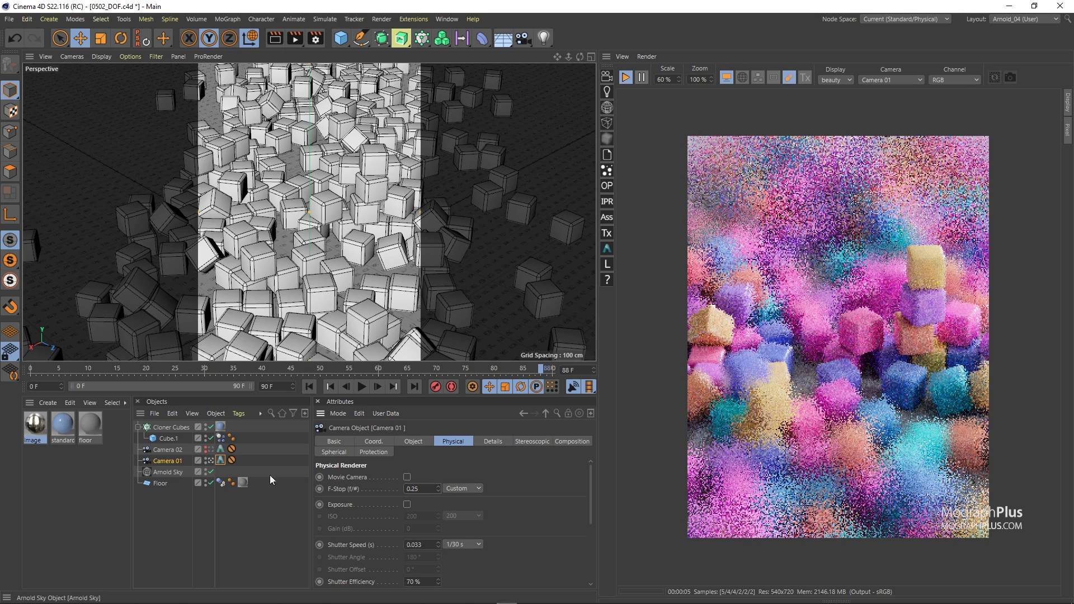
Return the Arnold tag's Aperture mode to f-stop with the f/1.0 preset.
{"action": "left_click", "coordinate": [220, 460]}
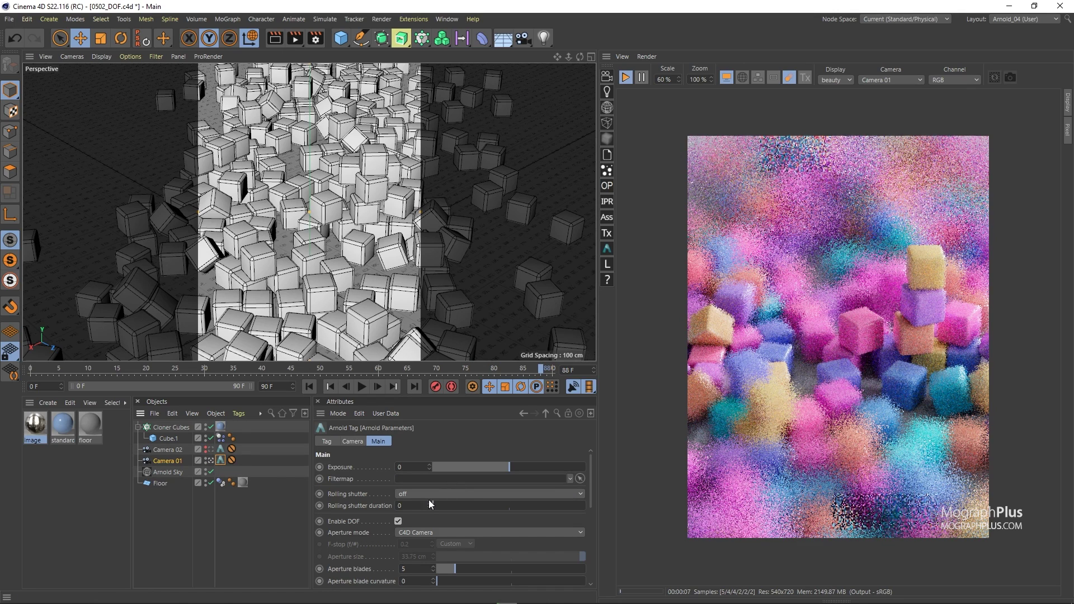
{"action": "left_click", "coordinate": [423, 531]}
{"action": "left_click", "coordinate": [426, 554]}
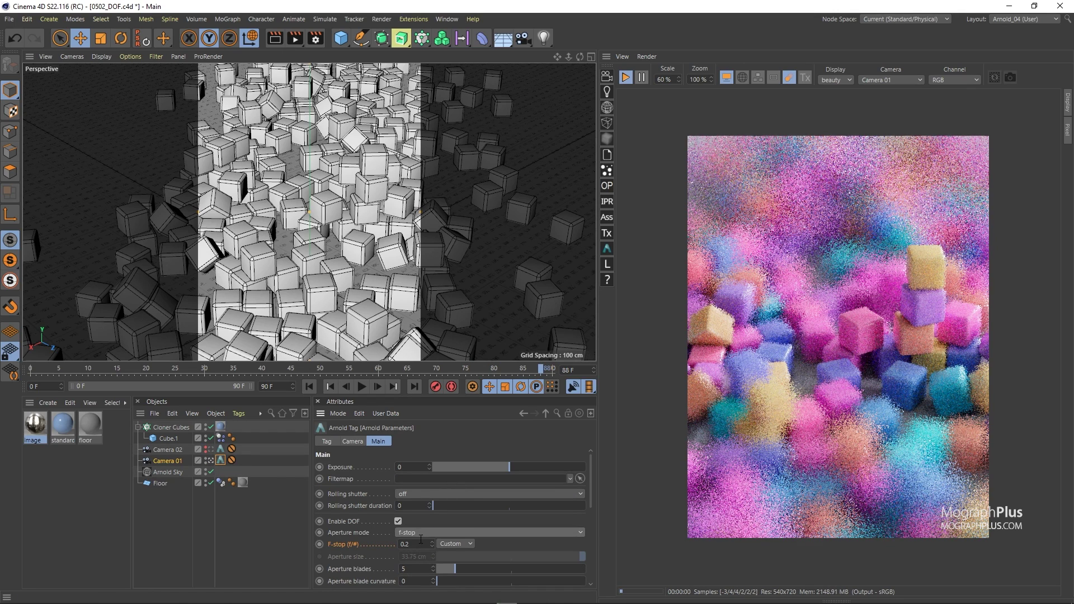
{"action": "left_click", "coordinate": [448, 543]}
{"action": "left_click", "coordinate": [472, 190]}
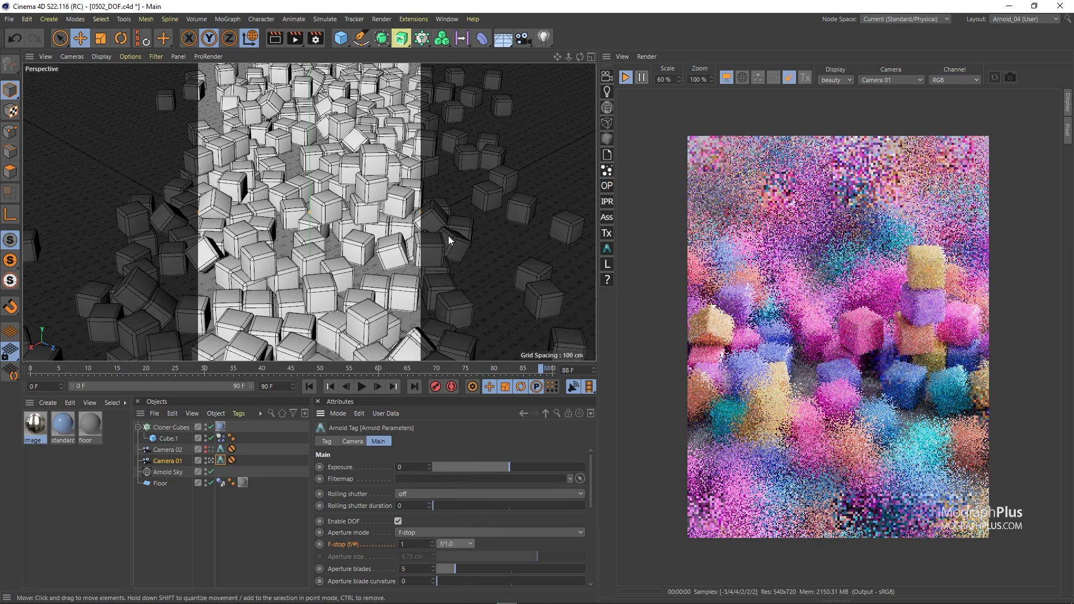
{"action": "scroll", "coordinate": [364, 531], "scroll_direction": "down", "scroll_amount": 4}
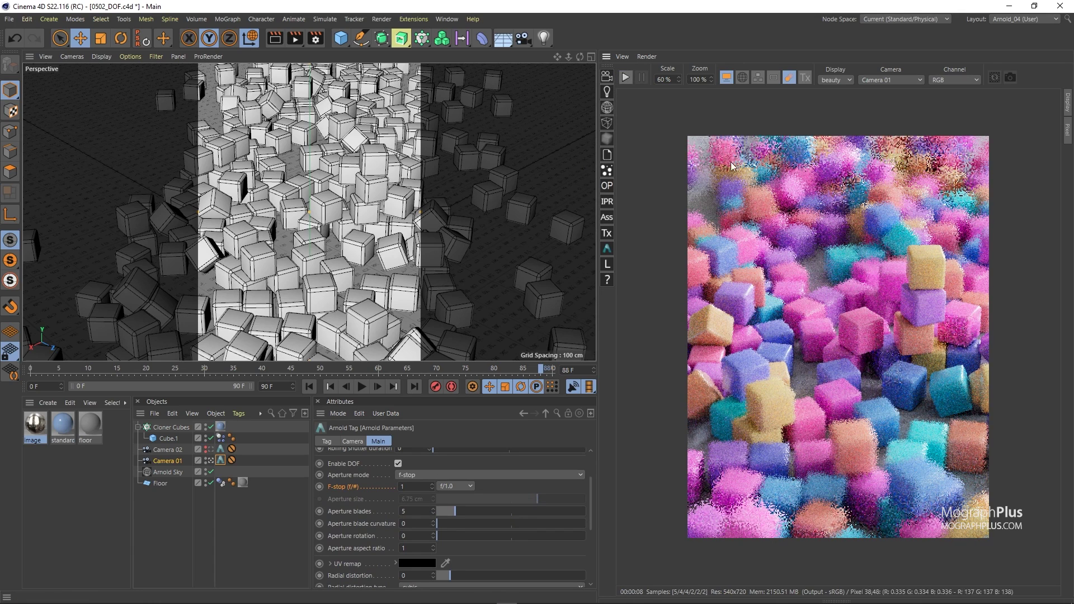
Restart the Arnold IPR render and save it as a Picture Viewer snapshot.
{"action": "left_click", "coordinate": [624, 75]}
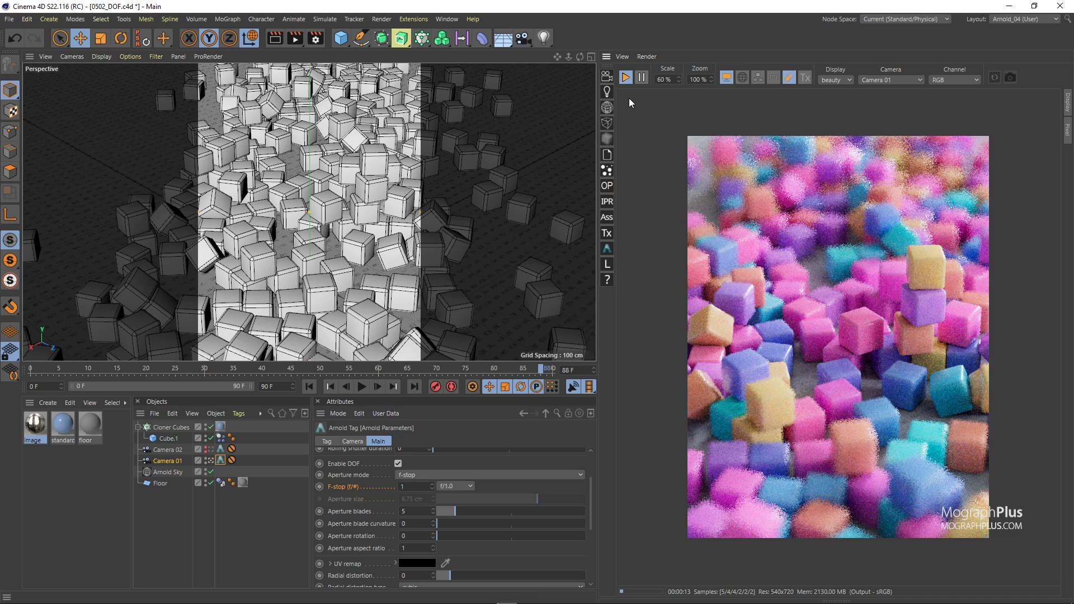
{"action": "left_click", "coordinate": [1010, 77]}
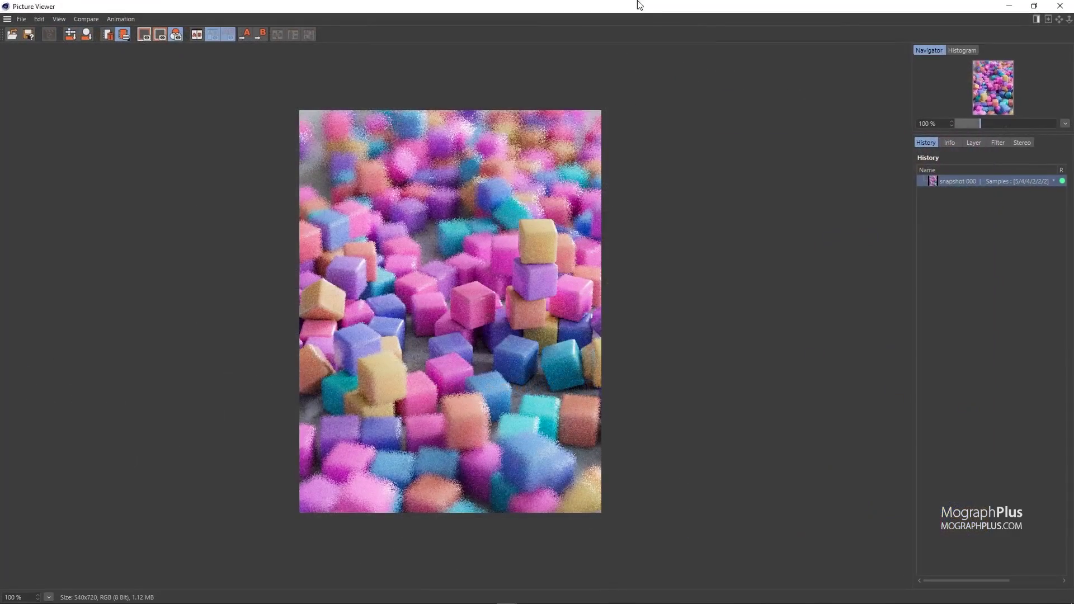
{"action": "left_click_drag", "start_coordinate": [640, 4], "coordinate": [606, 309]}
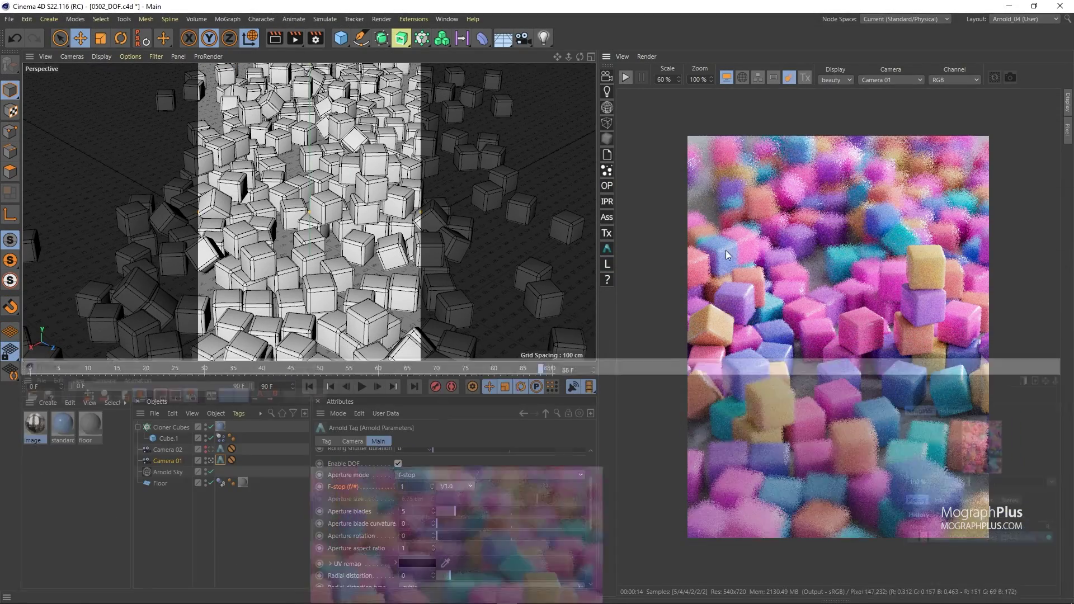
{"action": "left_click", "coordinate": [27, 19]}
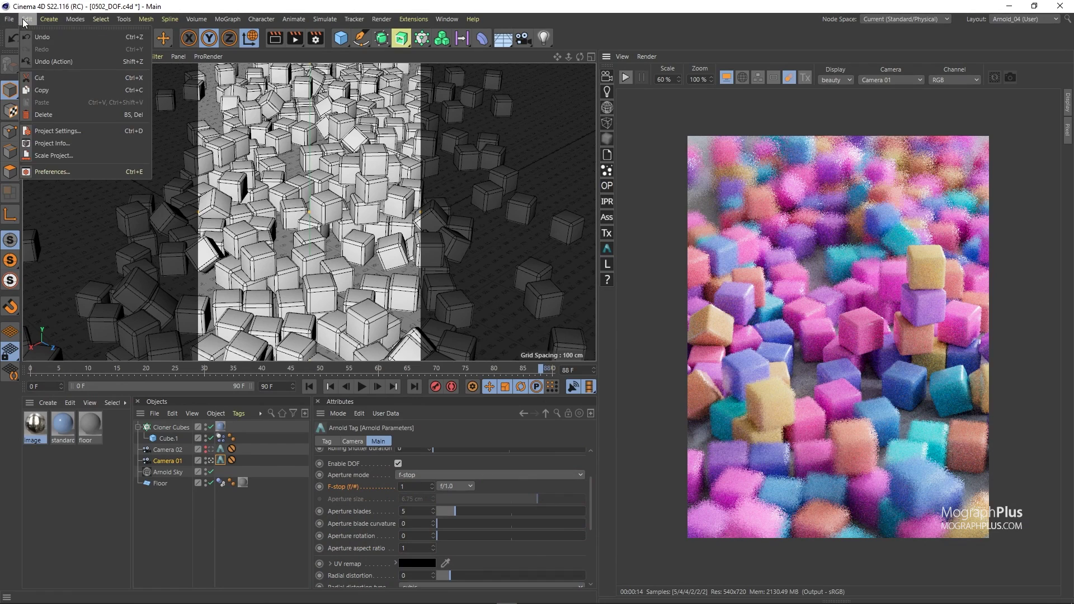
Apply a project scale change and replay the cube animation from the start.
{"action": "left_click", "coordinate": [81, 155]}
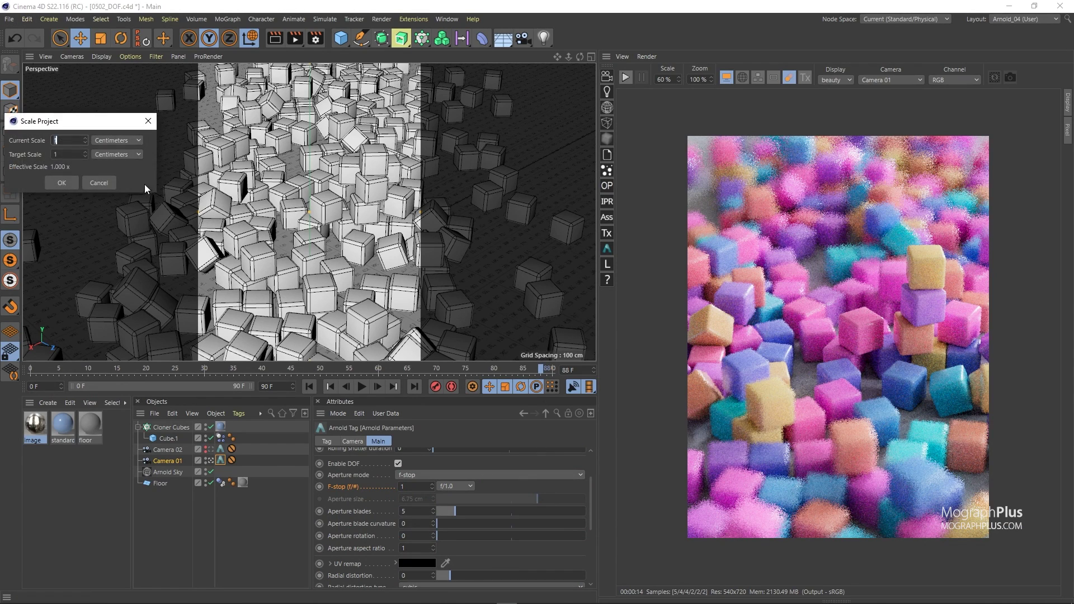
{"action": "left_click", "coordinate": [58, 179]}
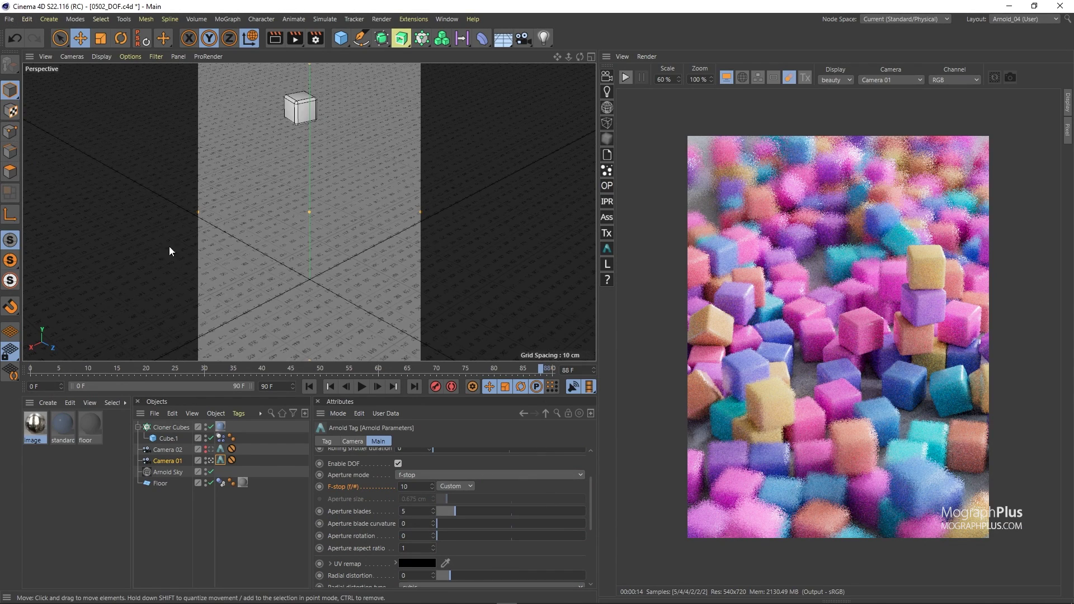
{"action": "left_click", "coordinate": [309, 386]}
{"action": "left_click", "coordinate": [362, 387]}
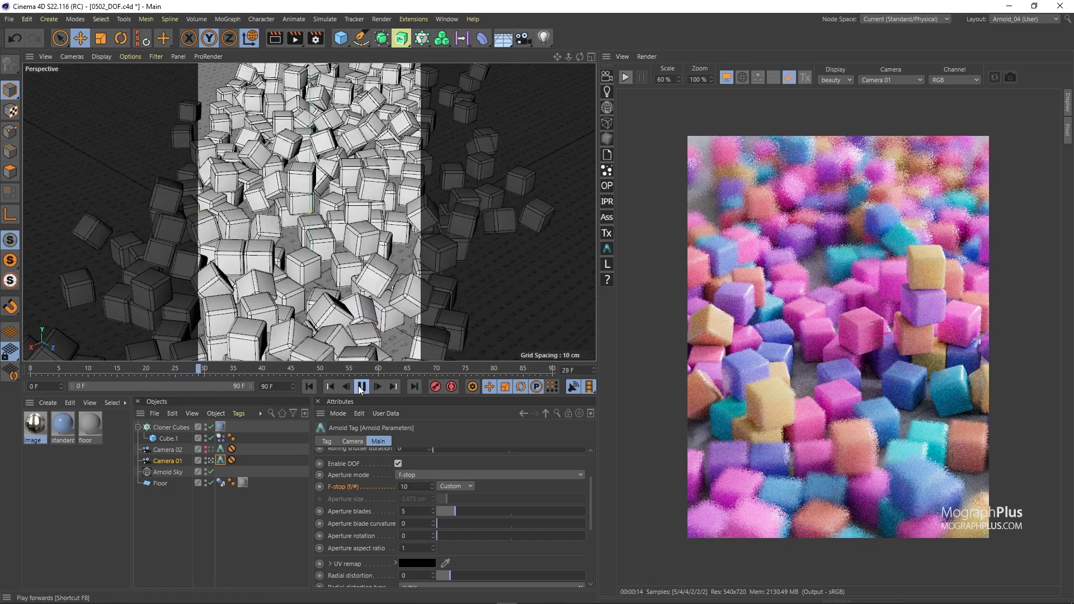
Stop playback, commit Camera 01's Arnold F-stop of 1 and restart the IPR render.
{"action": "left_click", "coordinate": [362, 387]}
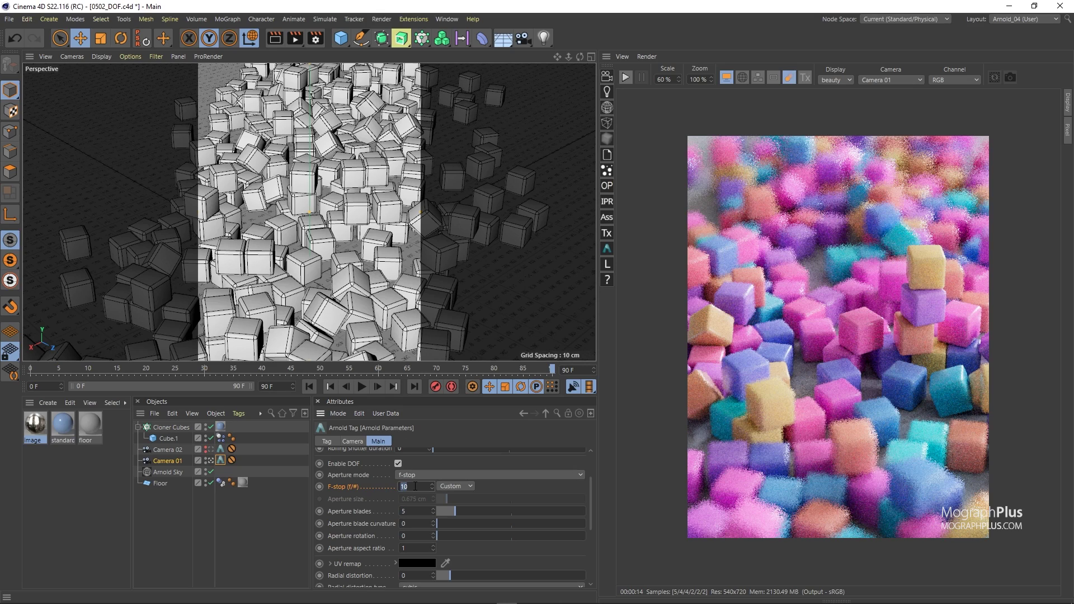
{"action": "key", "text": "Return"}
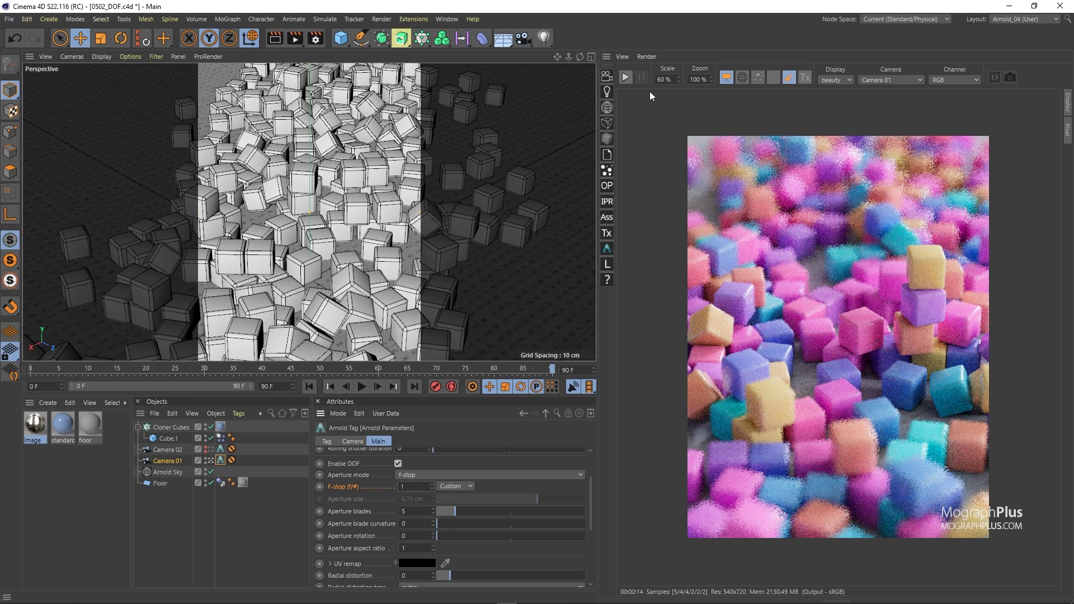
{"action": "left_click", "coordinate": [628, 76]}
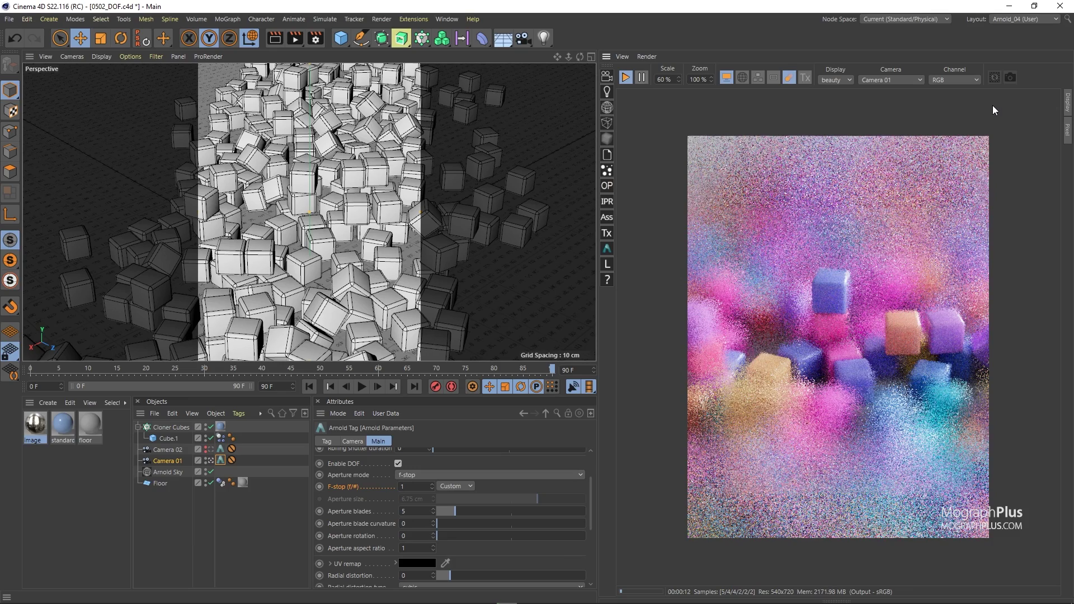
Store the blurry render as snapshot 001 and compare it against snapshot 000.
{"action": "left_click", "coordinate": [1011, 77]}
{"action": "key", "text": "Up"}
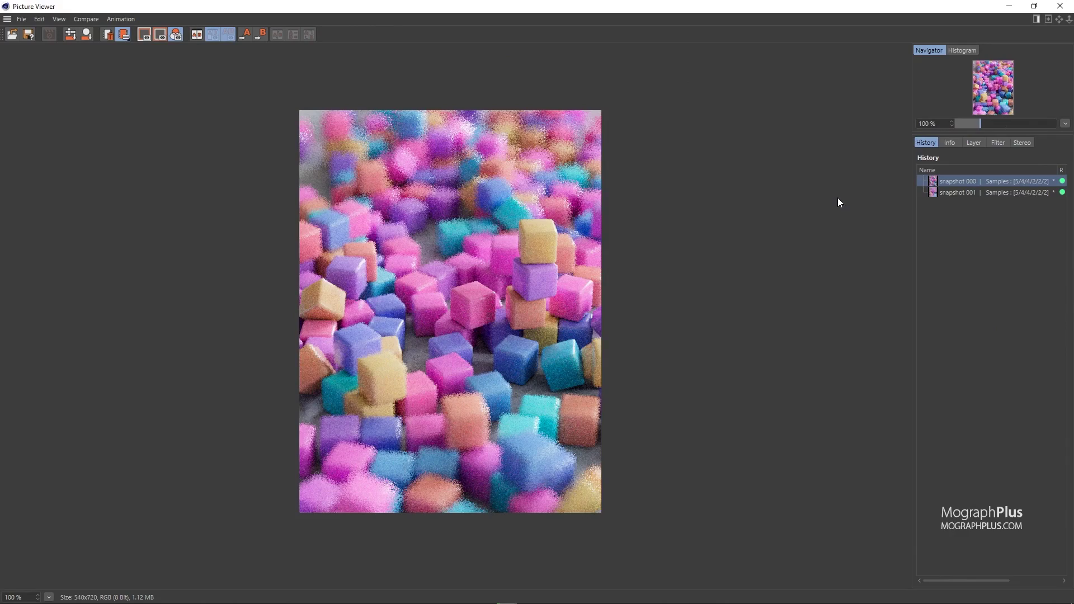
{"action": "key", "text": "Down"}
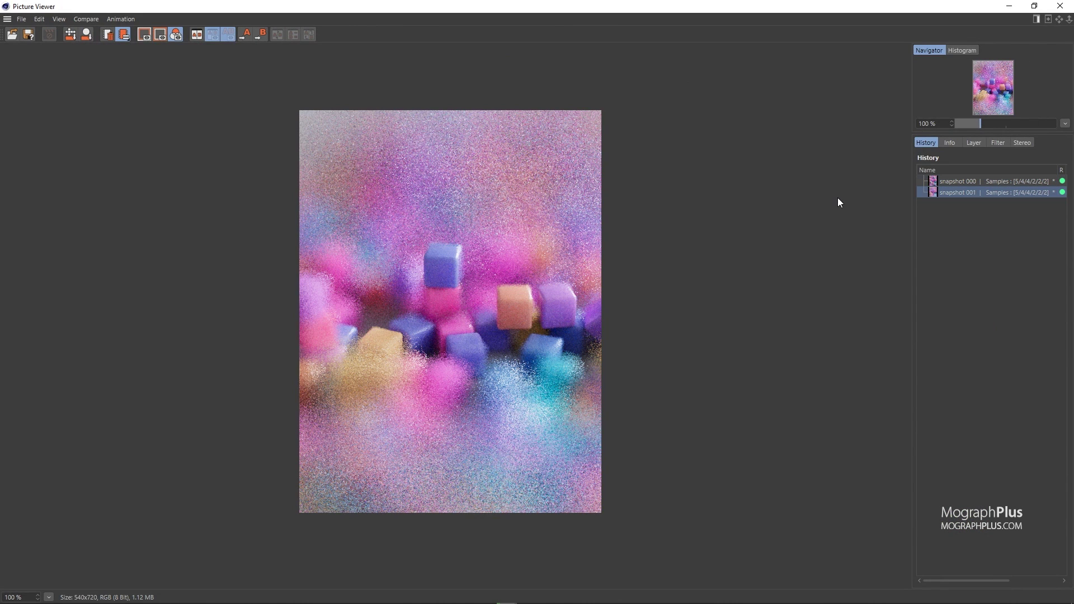
{"action": "key", "text": "Up"}
{"action": "key", "text": "Down"}
{"action": "key", "text": "Up"}
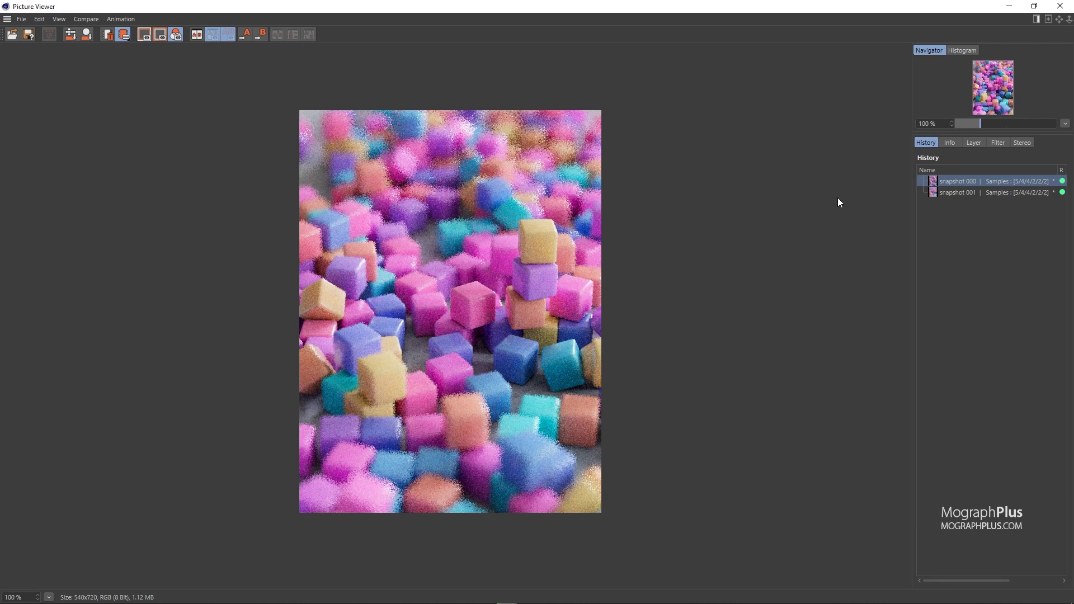
{"action": "key", "text": "Down"}
{"action": "key", "text": "Up"}
Keep flipping between snapshots 000 and 001, then close the Picture Viewer.
{"action": "key", "text": "Down"}
{"action": "key", "text": "Up"}
{"action": "key", "text": "Down"}
{"action": "key", "text": "Up"}
{"action": "key", "text": "Down"}
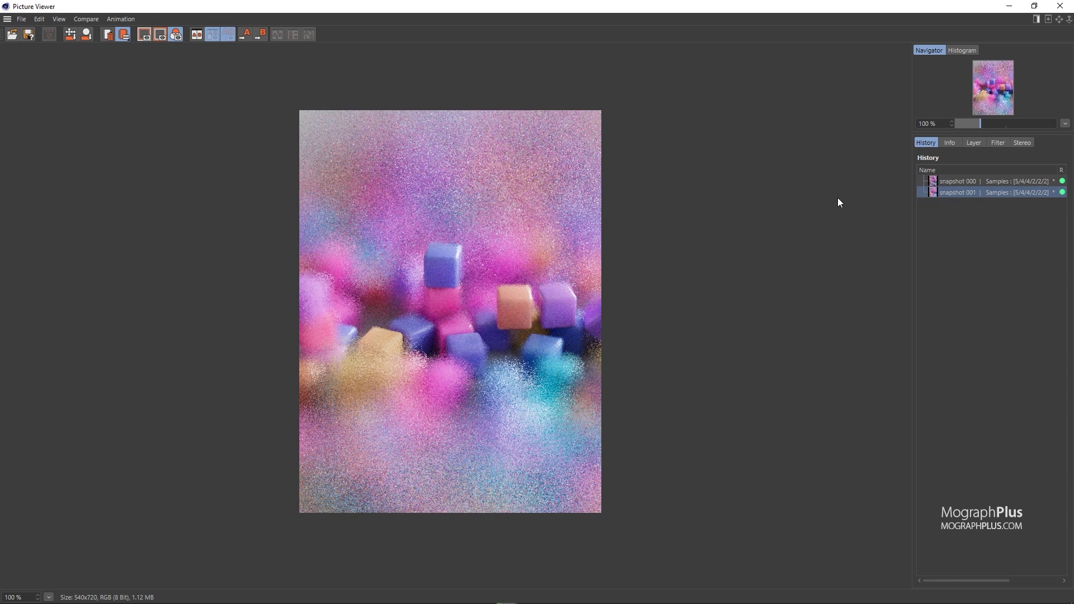
{"action": "key", "text": "Up"}
{"action": "left_click", "coordinate": [1060, 6]}
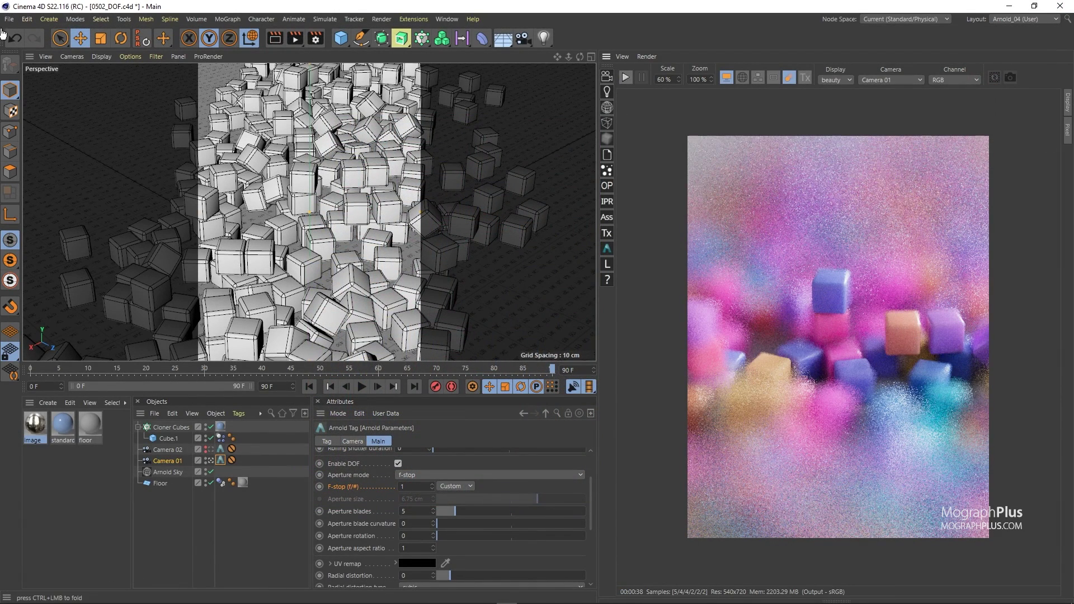
Scale the project up with Edit > Scale Project.
{"action": "left_click", "coordinate": [27, 19]}
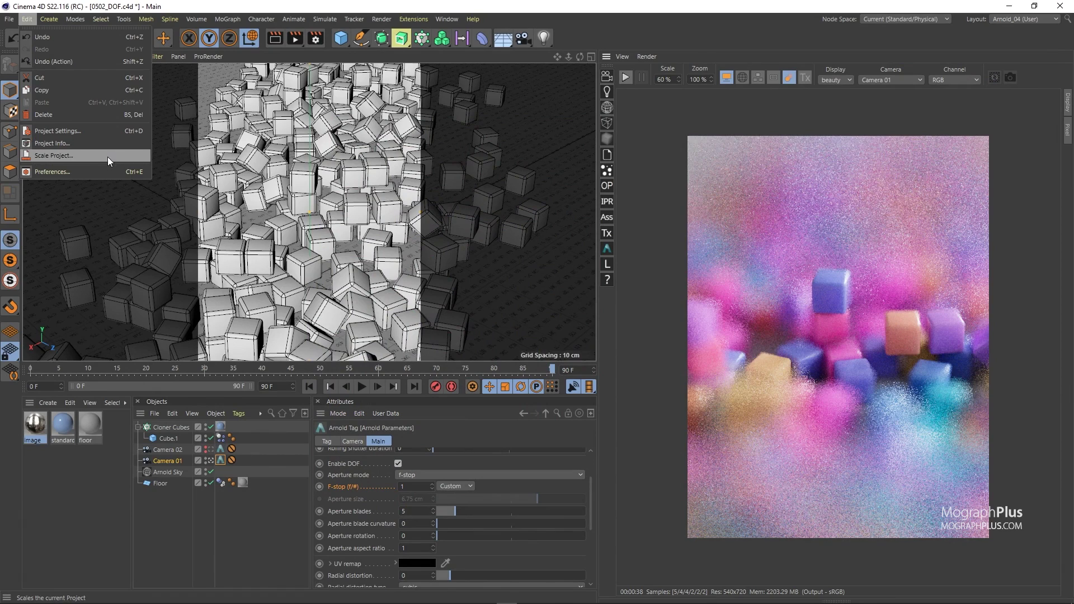
{"action": "left_click", "coordinate": [112, 155]}
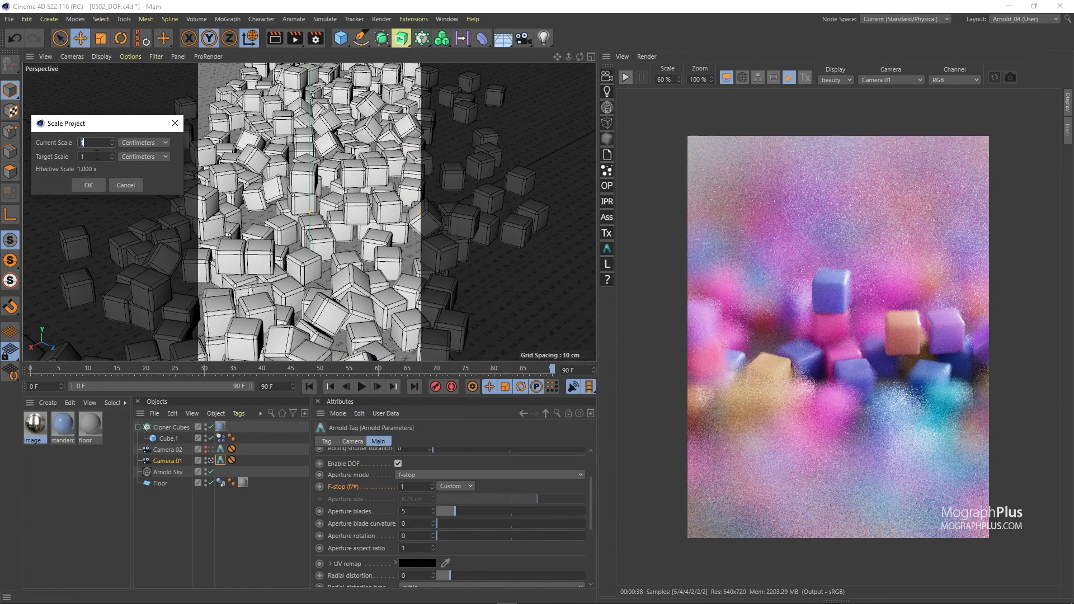
{"action": "left_click", "coordinate": [90, 187]}
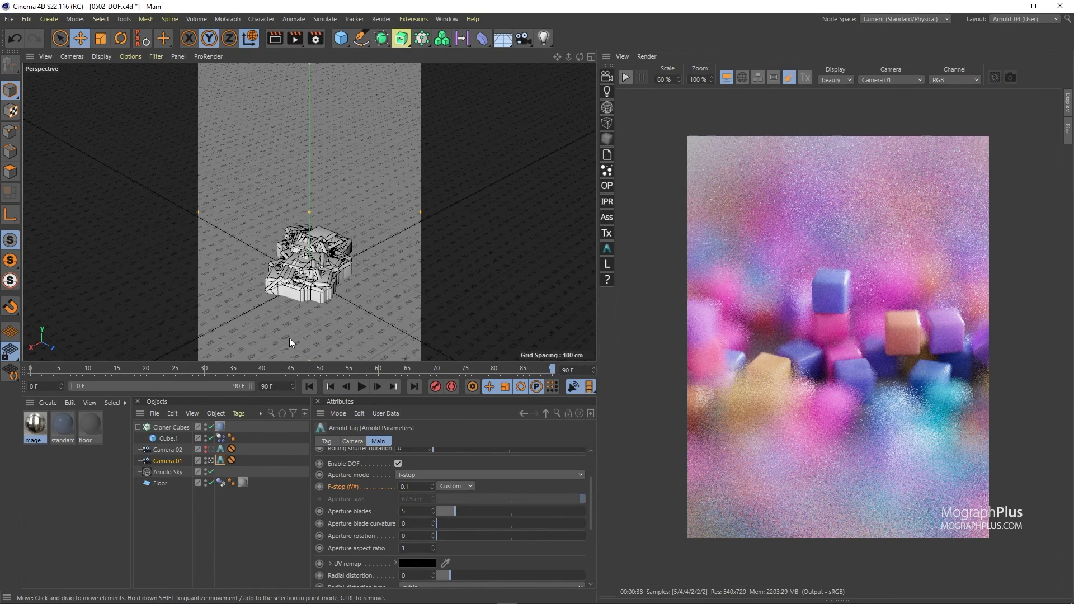
Play the cube animation from the start and step it forward to frame 90.
{"action": "left_click", "coordinate": [309, 386]}
{"action": "left_click", "coordinate": [360, 387]}
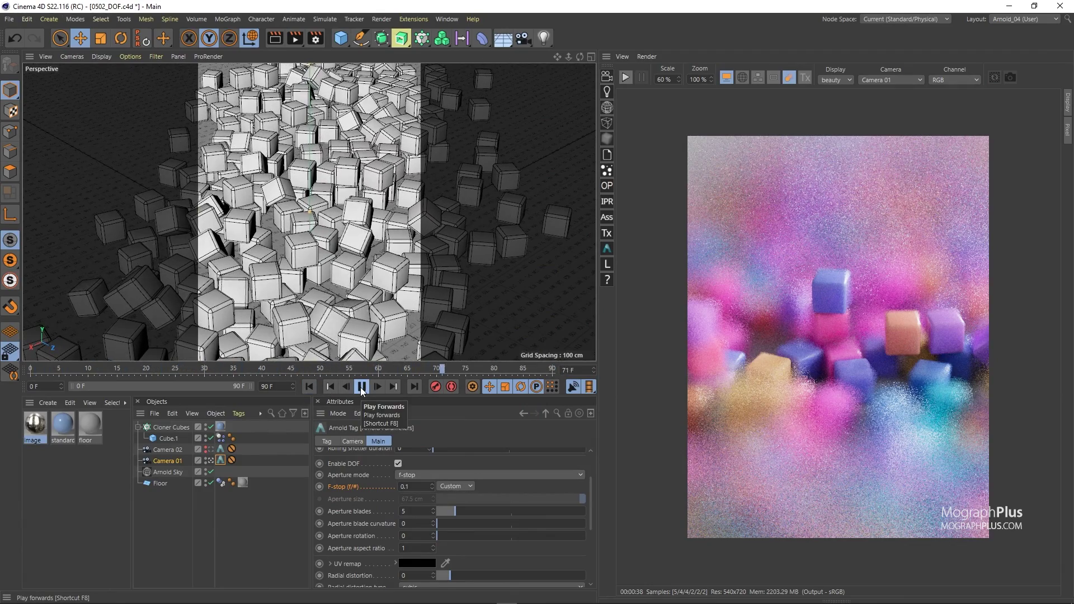
{"action": "left_click", "coordinate": [360, 387]}
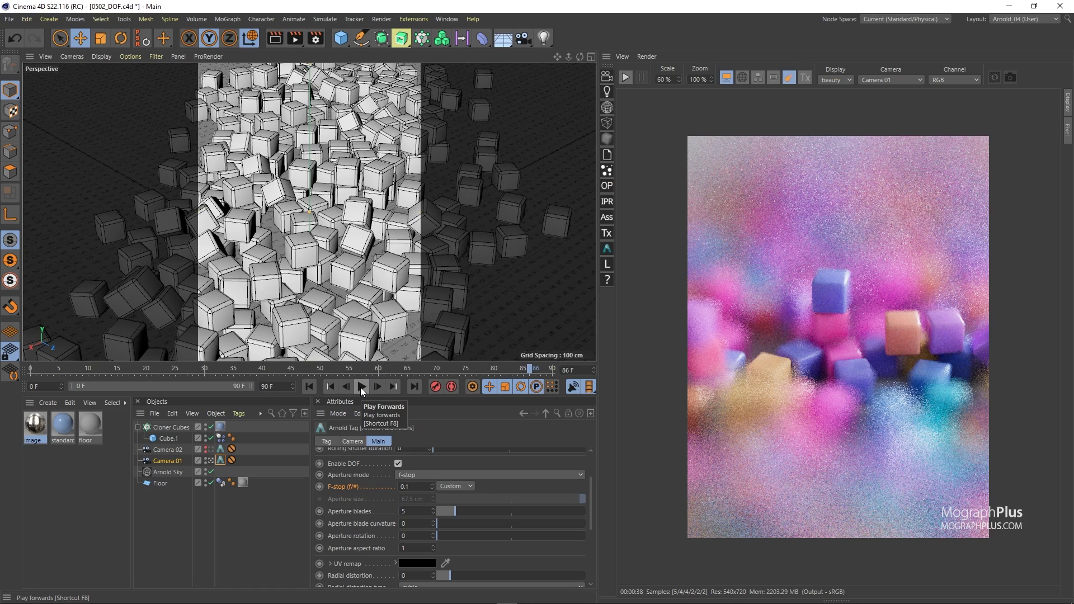
{"action": "left_click", "coordinate": [377, 386]}
{"action": "left_click", "coordinate": [377, 386]}
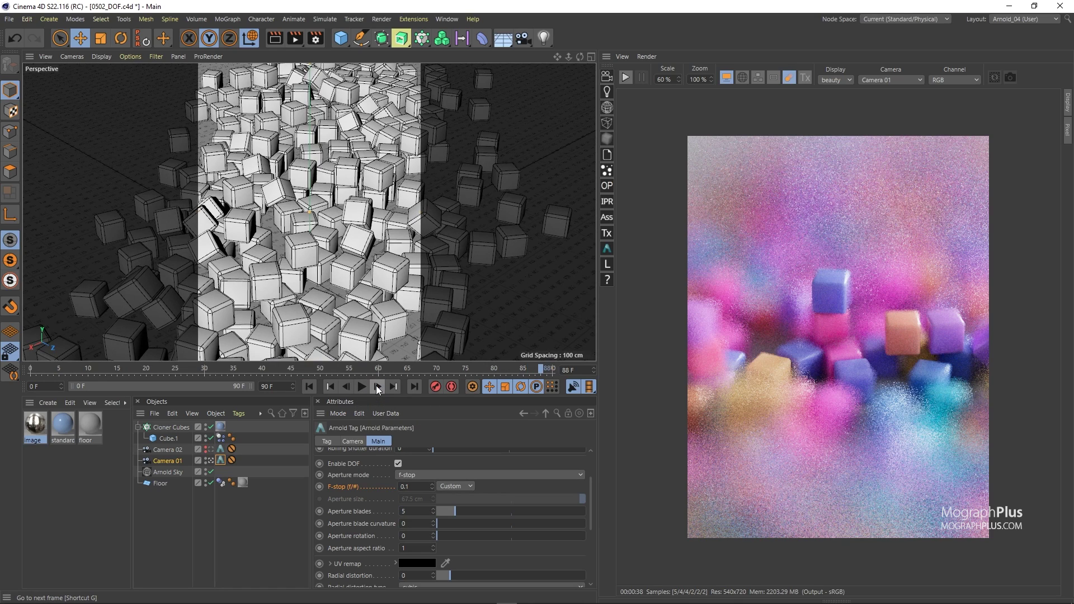
{"action": "left_click", "coordinate": [377, 386]}
{"action": "left_click", "coordinate": [377, 387]}
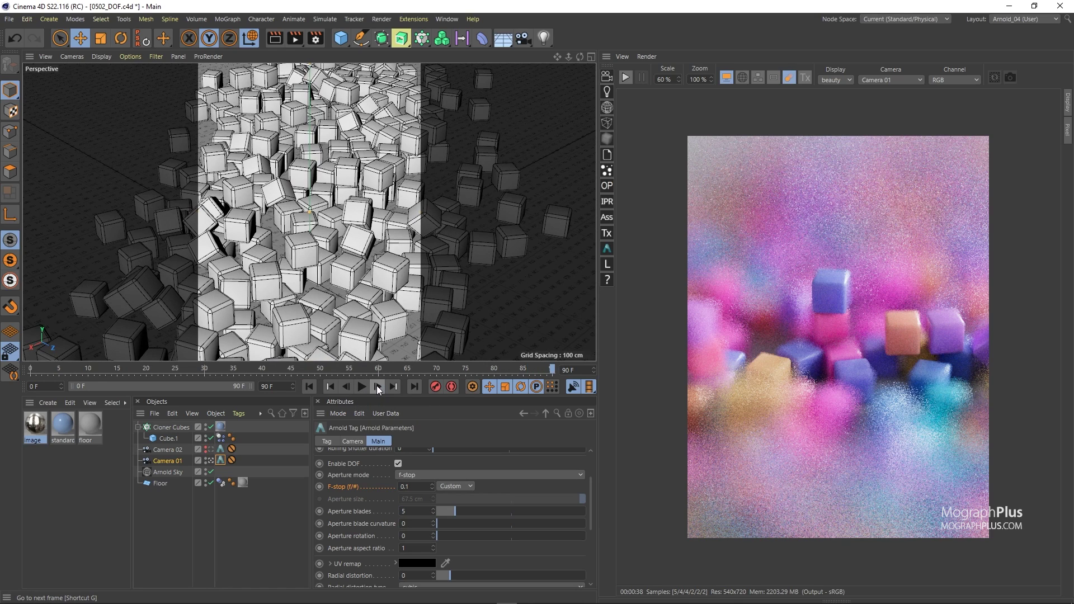
Reset Camera 01's Arnold F-stop from 0.1 to 1.
{"action": "double_click", "coordinate": [412, 486]}
{"action": "type", "text": "1"}
{"action": "key", "text": "Return"}
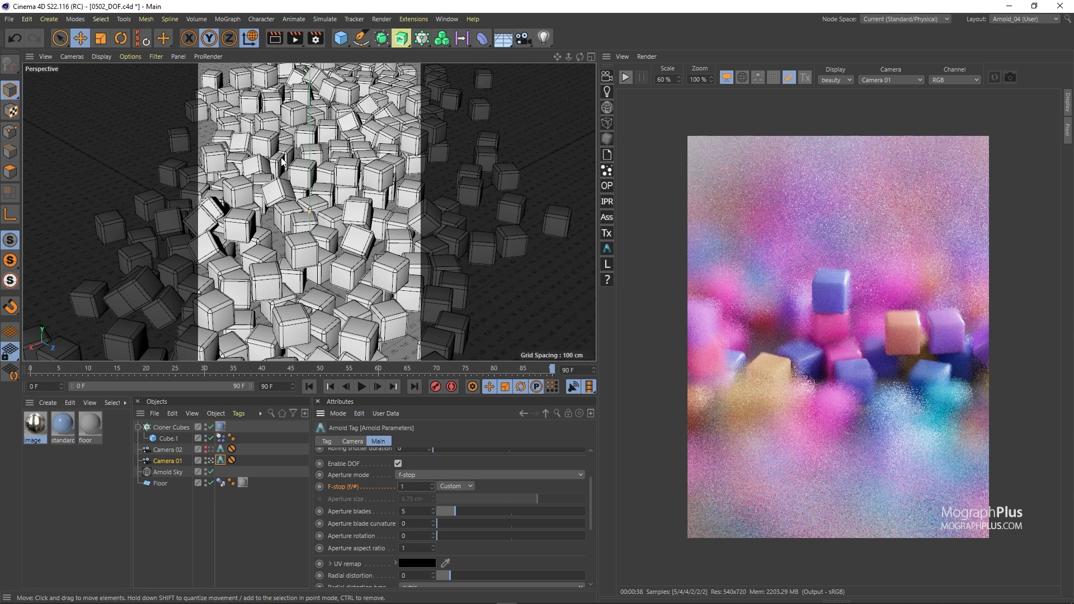
Revert the project to its saved version and view through Camera 02.
{"action": "left_click", "coordinate": [10, 19]}
{"action": "left_click", "coordinate": [79, 75]}
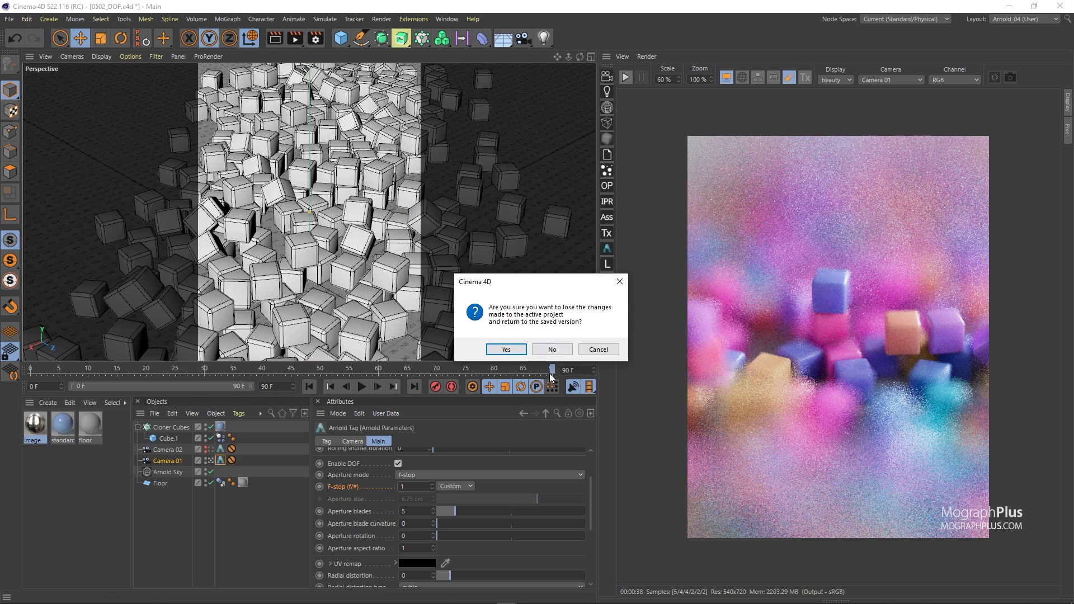
{"action": "left_click", "coordinate": [506, 349]}
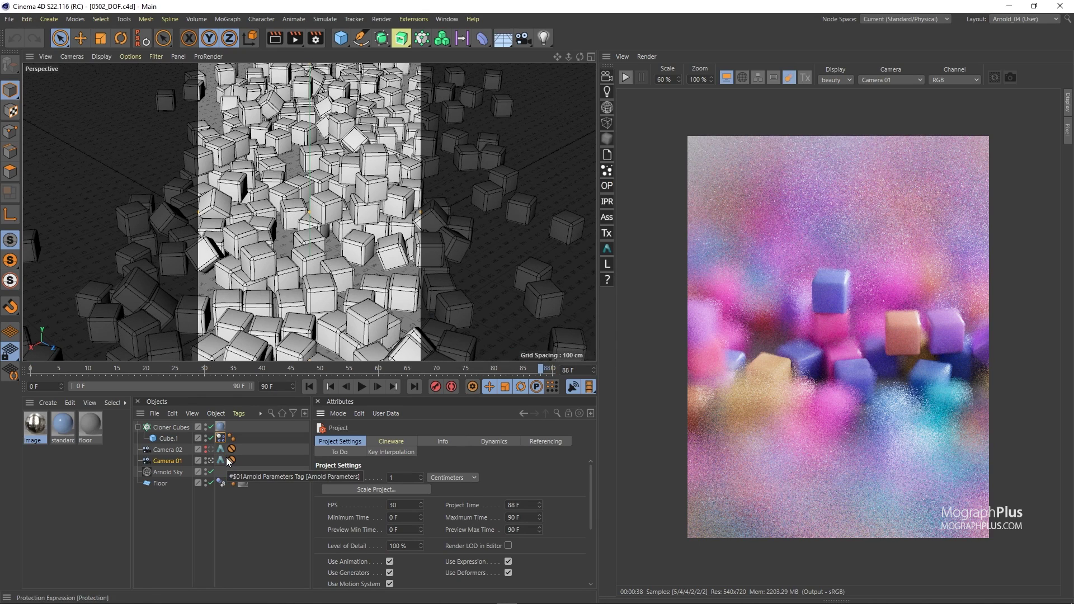
{"action": "left_click", "coordinate": [209, 449]}
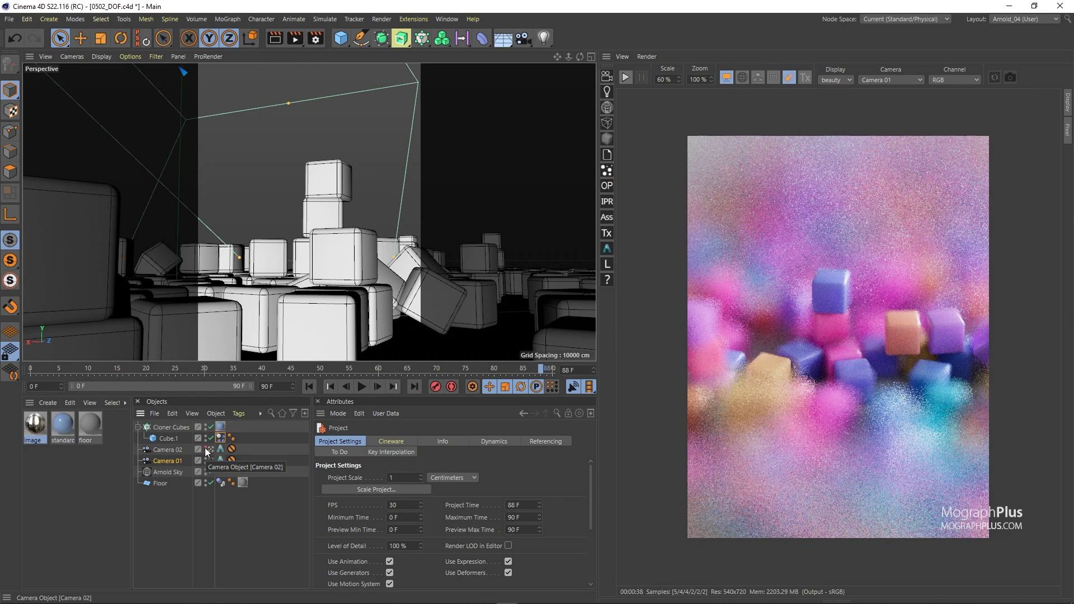
Connect the image material's color_correct node to Arnold Beauty and restart the IPR render.
{"action": "double_click", "coordinate": [36, 429]}
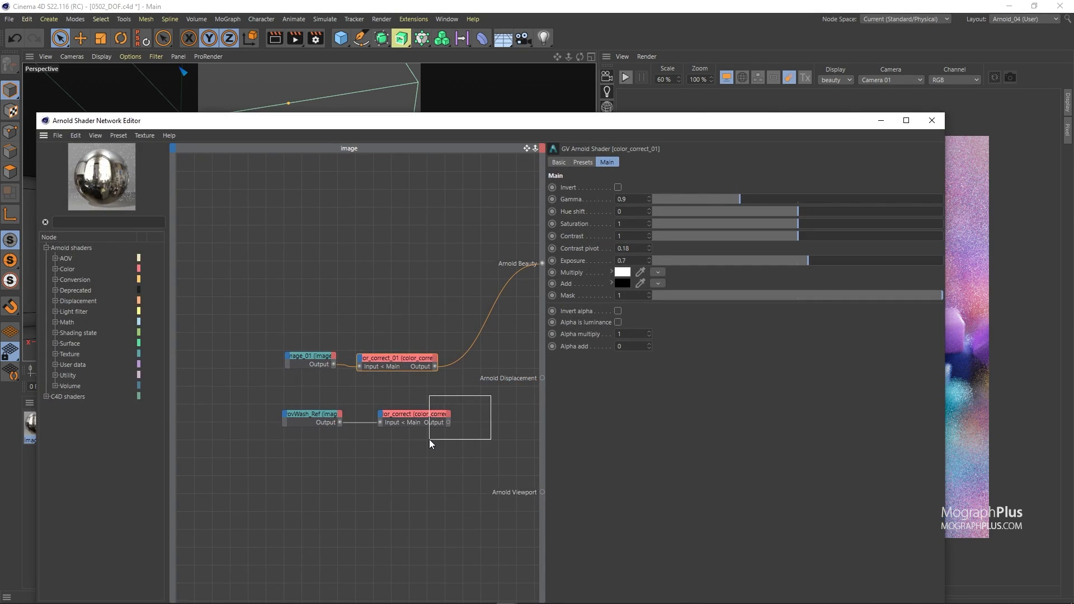
{"action": "left_click_drag", "start_coordinate": [429, 443], "coordinate": [430, 442]}
{"action": "right_click", "coordinate": [430, 442]}
{"action": "left_click", "coordinate": [444, 457]}
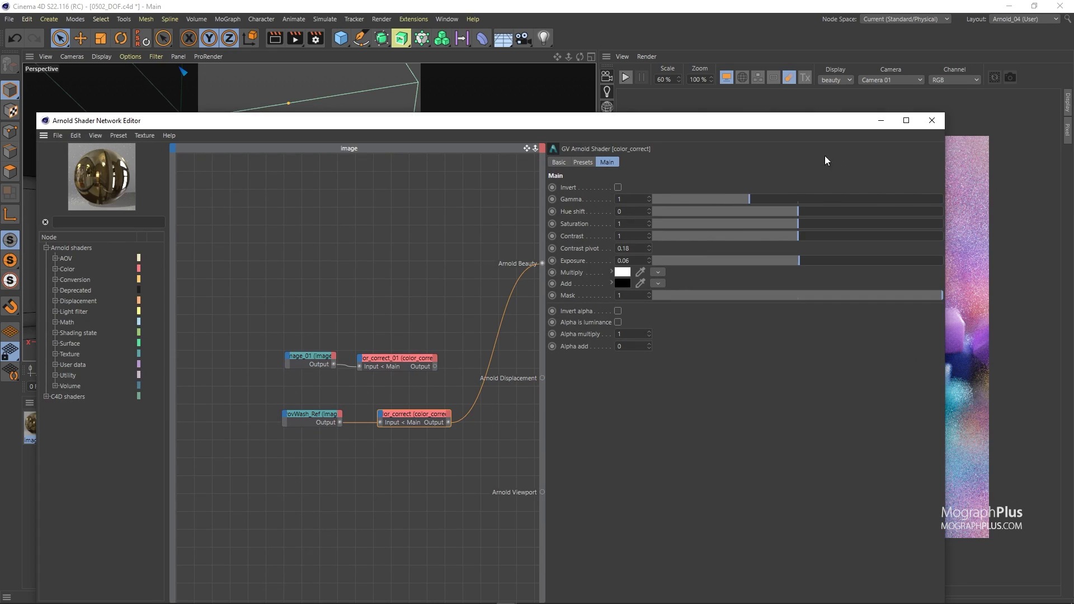
{"action": "left_click", "coordinate": [931, 121]}
{"action": "left_click", "coordinate": [627, 78]}
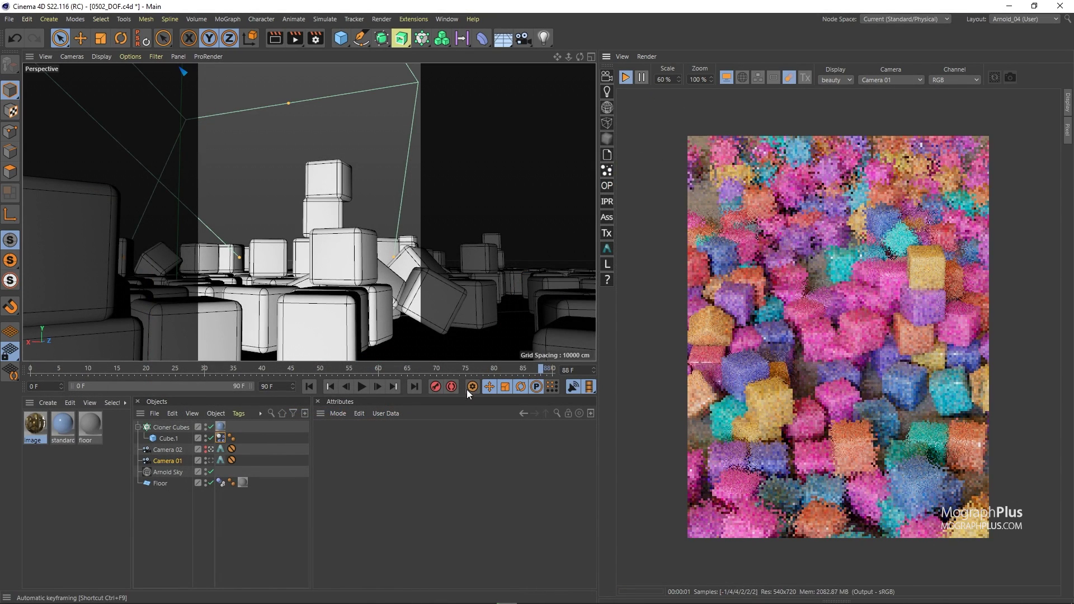
Render from Camera 02 and limit the render region to the blurry bokeh at the top.
{"action": "left_click", "coordinate": [881, 80]}
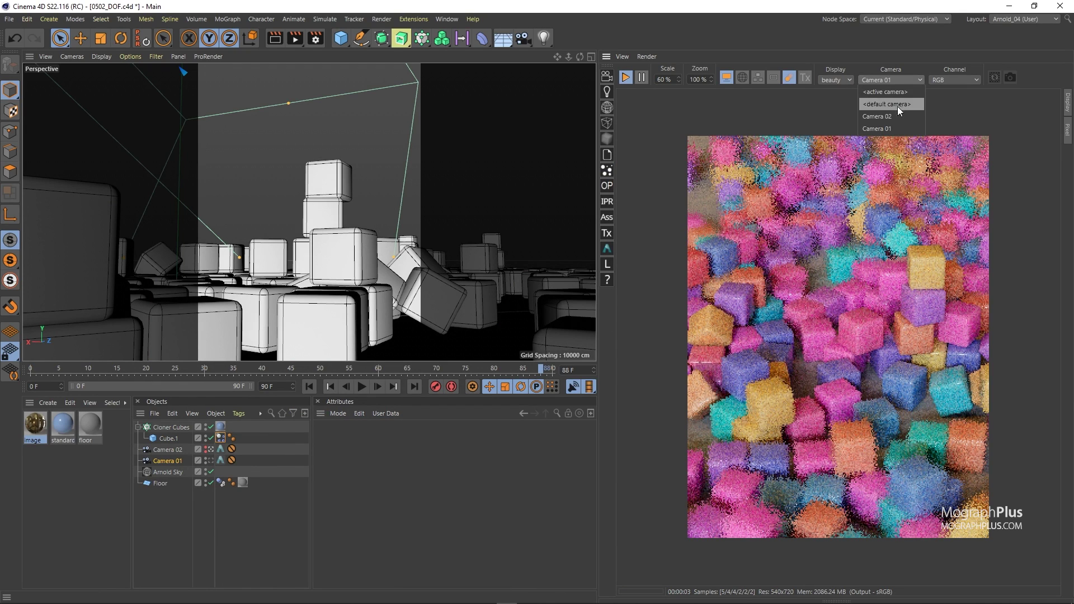
{"action": "left_click", "coordinate": [900, 116]}
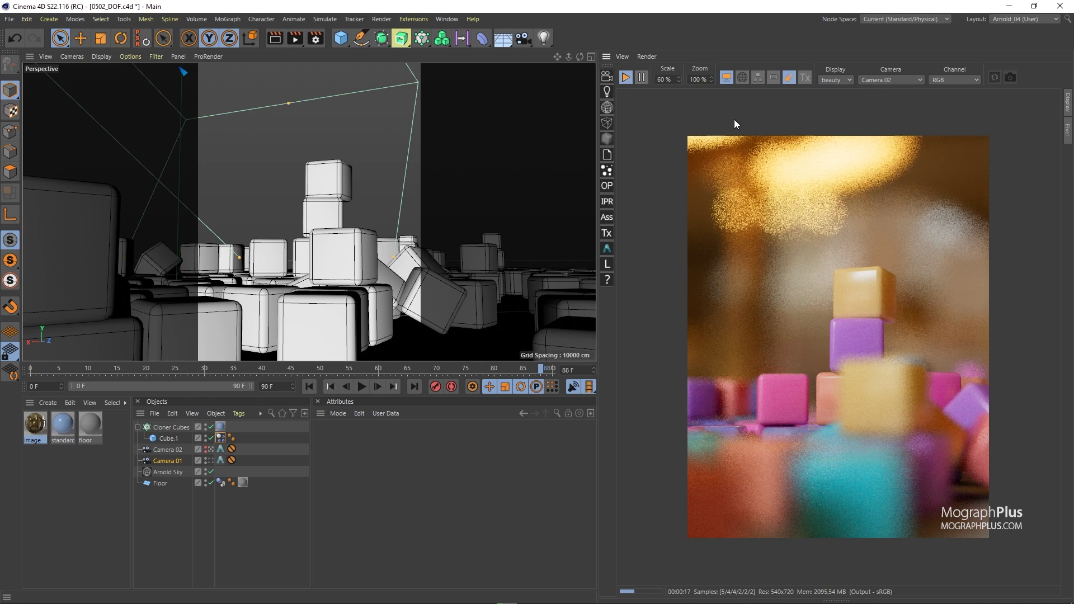
{"action": "left_click", "coordinate": [221, 449]}
{"action": "left_click", "coordinate": [188, 451]}
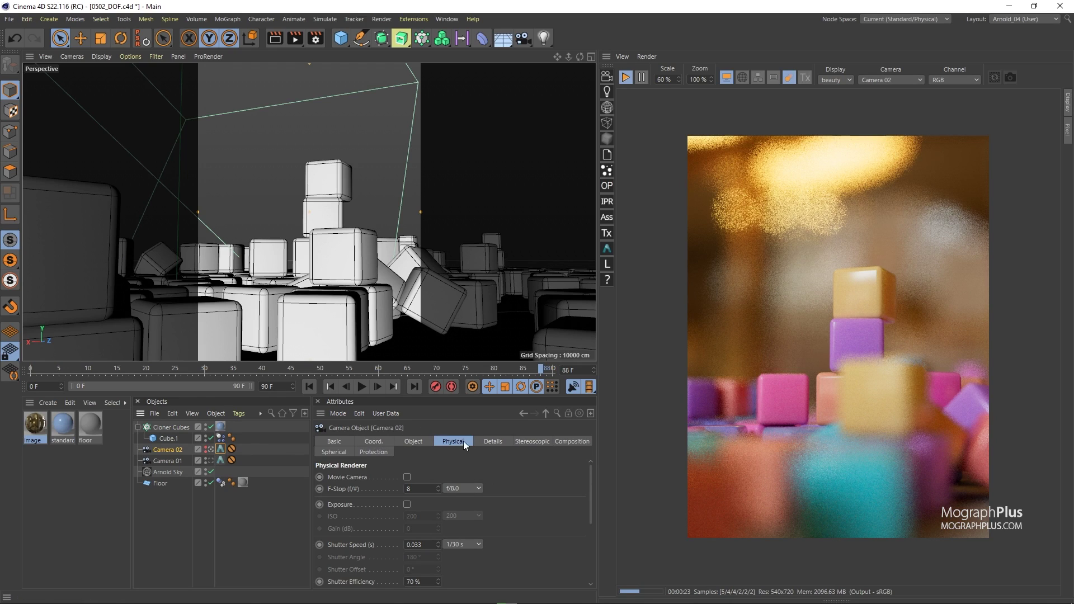
{"action": "left_click", "coordinate": [222, 450]}
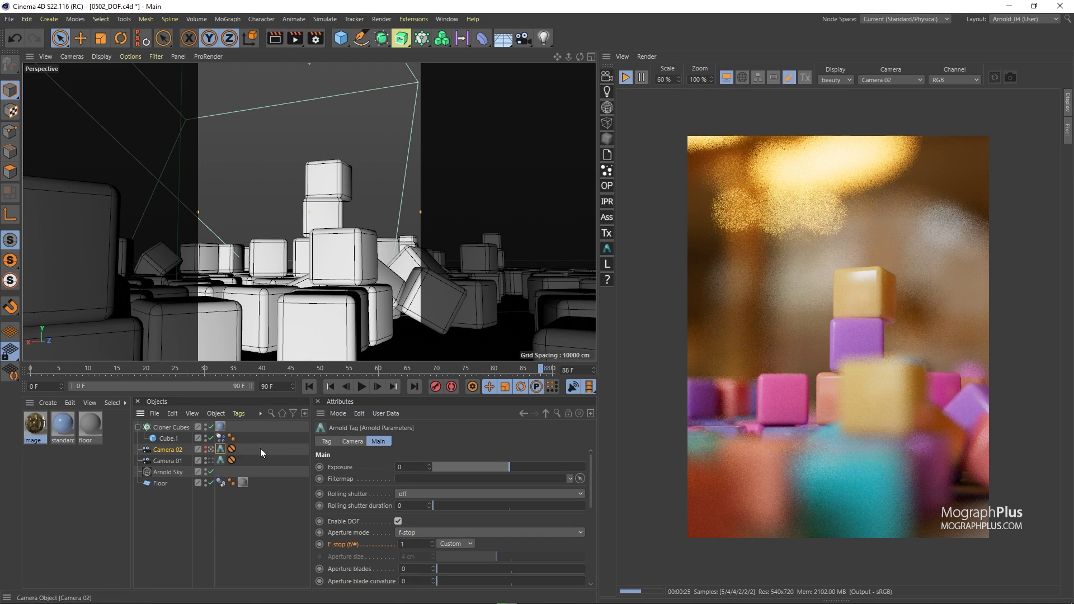
{"action": "scroll", "coordinate": [351, 519], "scroll_direction": "down", "scroll_amount": 5}
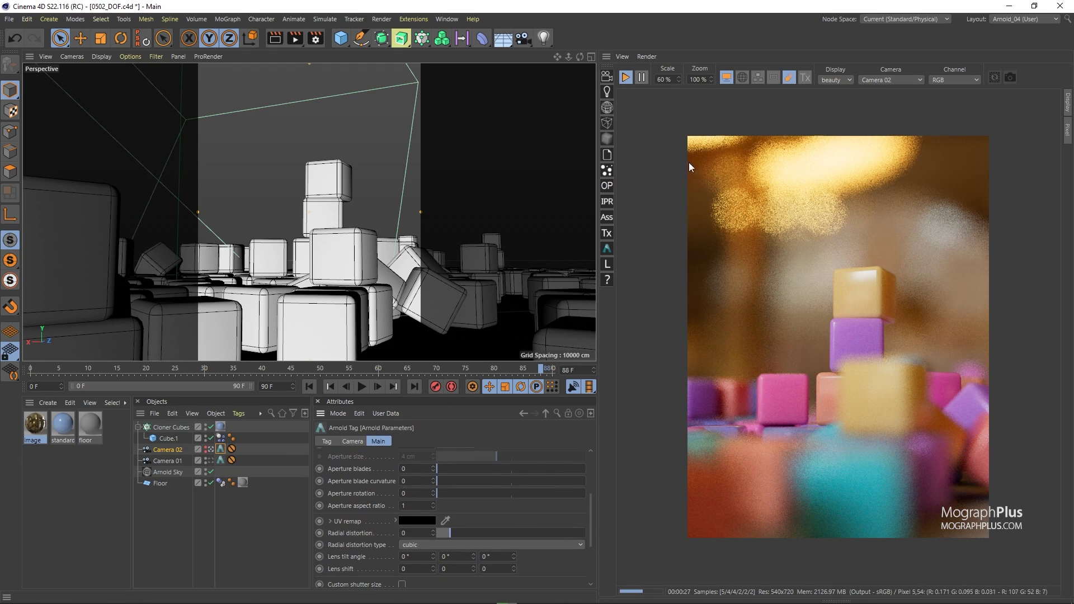
{"action": "left_click_drag", "start_coordinate": [673, 125], "coordinate": [995, 248]}
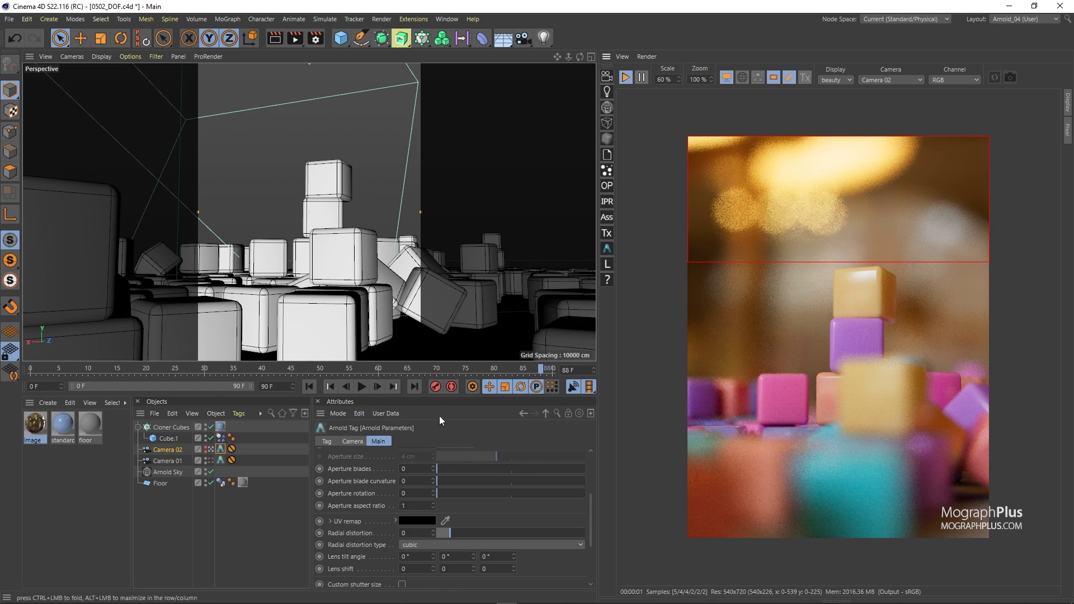
Step Camera 02's Arnold aperture blades from 3 up to 7, then settle back on 3.
{"action": "scroll", "coordinate": [381, 521], "scroll_direction": "down", "scroll_amount": 2}
{"action": "scroll", "coordinate": [381, 520], "scroll_direction": "up", "scroll_amount": 1}
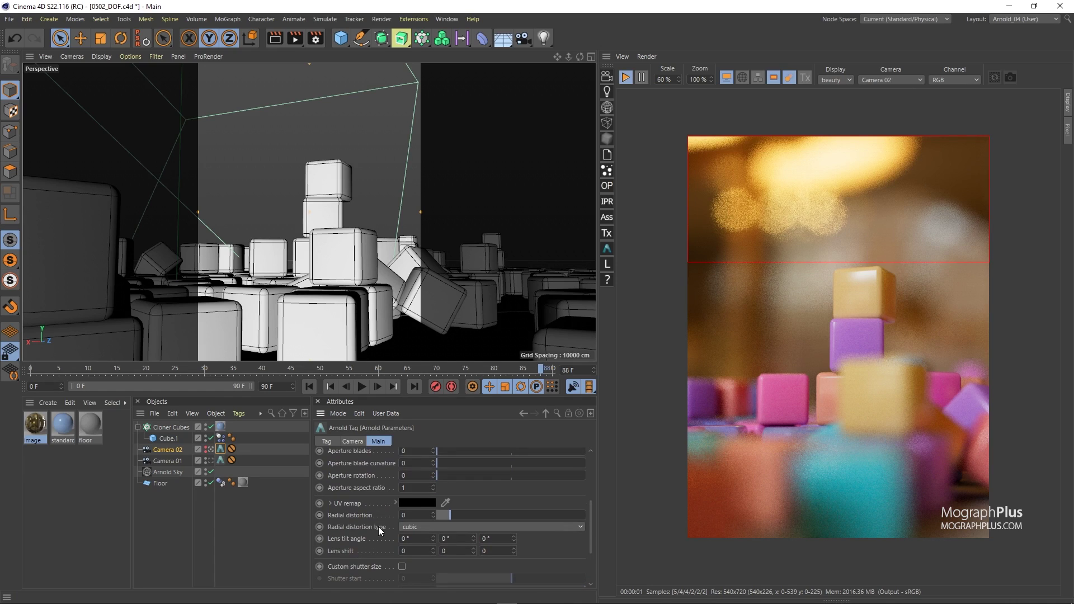
{"action": "scroll", "coordinate": [369, 503], "scroll_direction": "up", "scroll_amount": 5}
{"action": "left_click", "coordinate": [421, 515]}
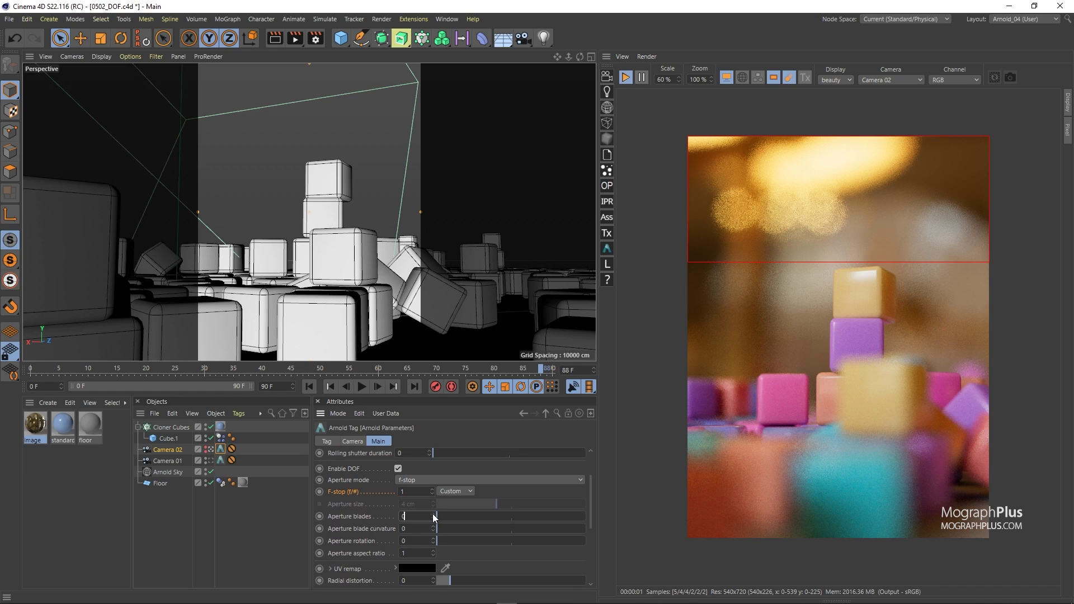
{"action": "left_click", "coordinate": [433, 514]}
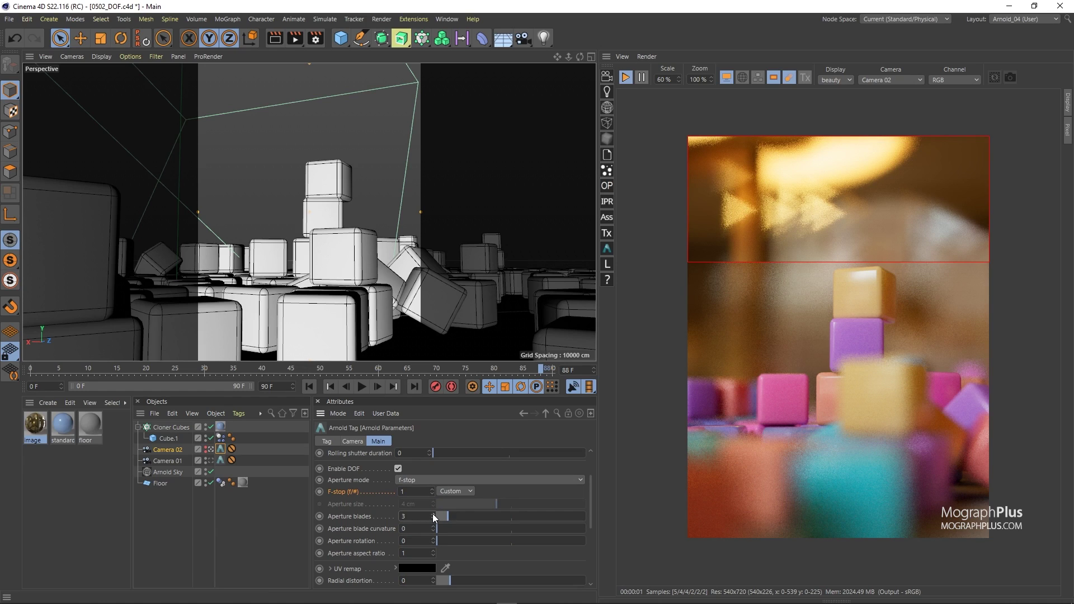
{"action": "left_click", "coordinate": [433, 513]}
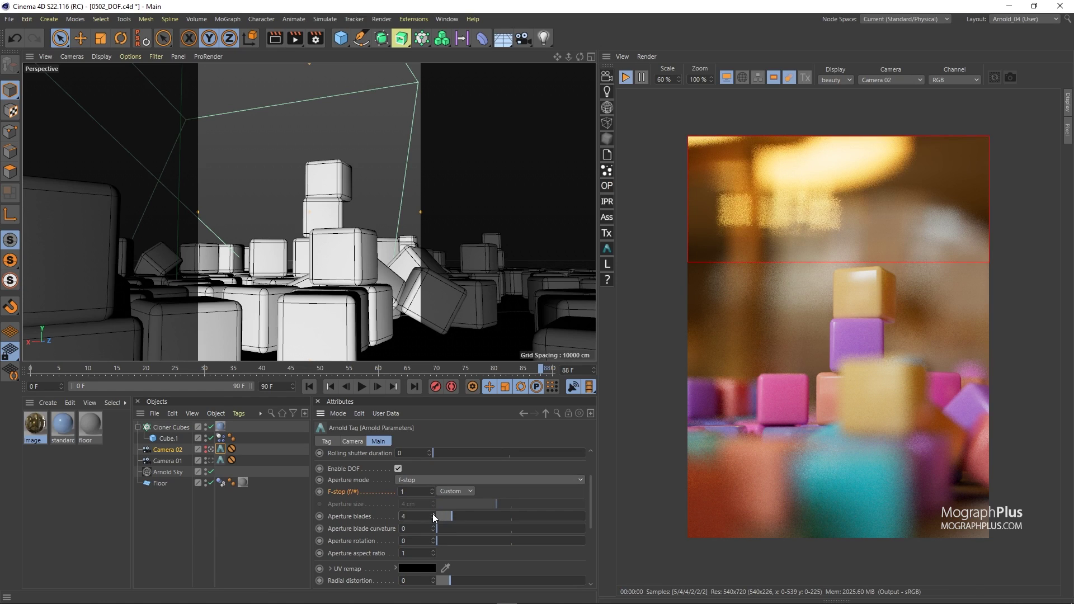
{"action": "left_click", "coordinate": [433, 513]}
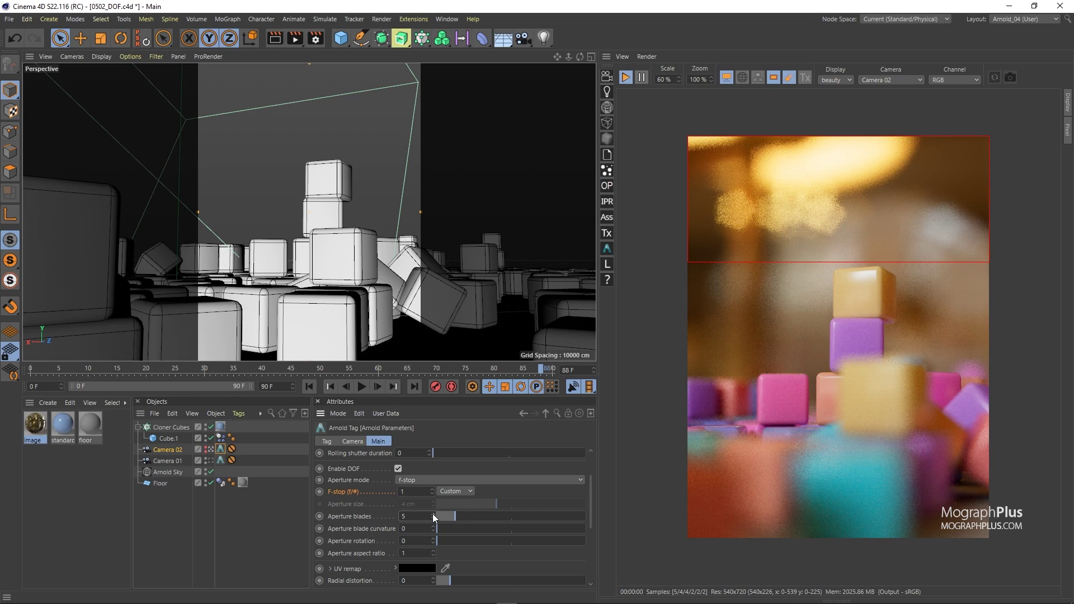
{"action": "left_click", "coordinate": [433, 513]}
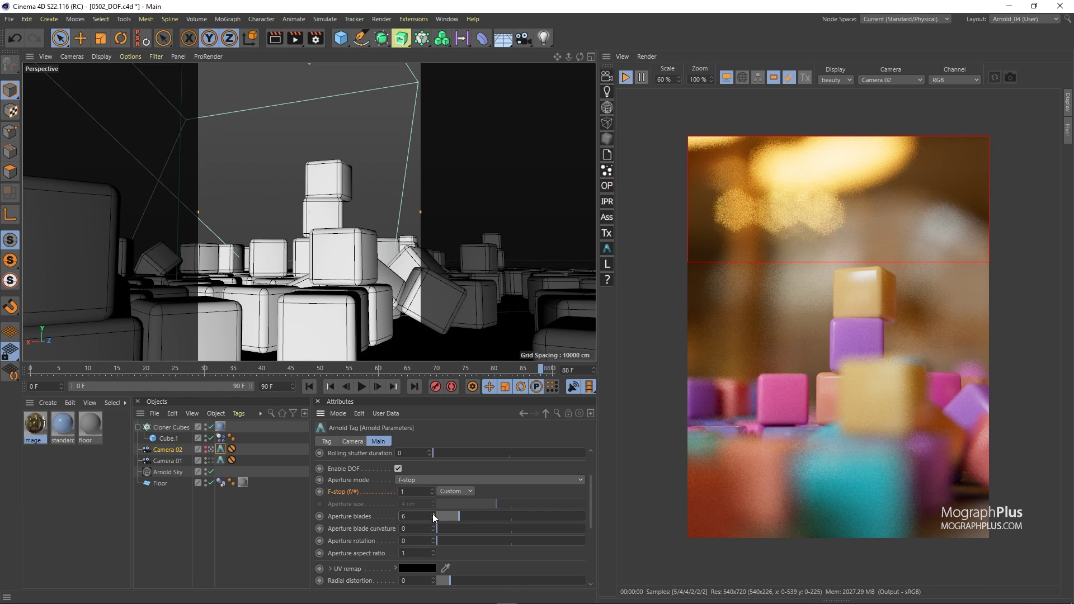
{"action": "left_click", "coordinate": [433, 513]}
{"action": "left_click", "coordinate": [432, 518]}
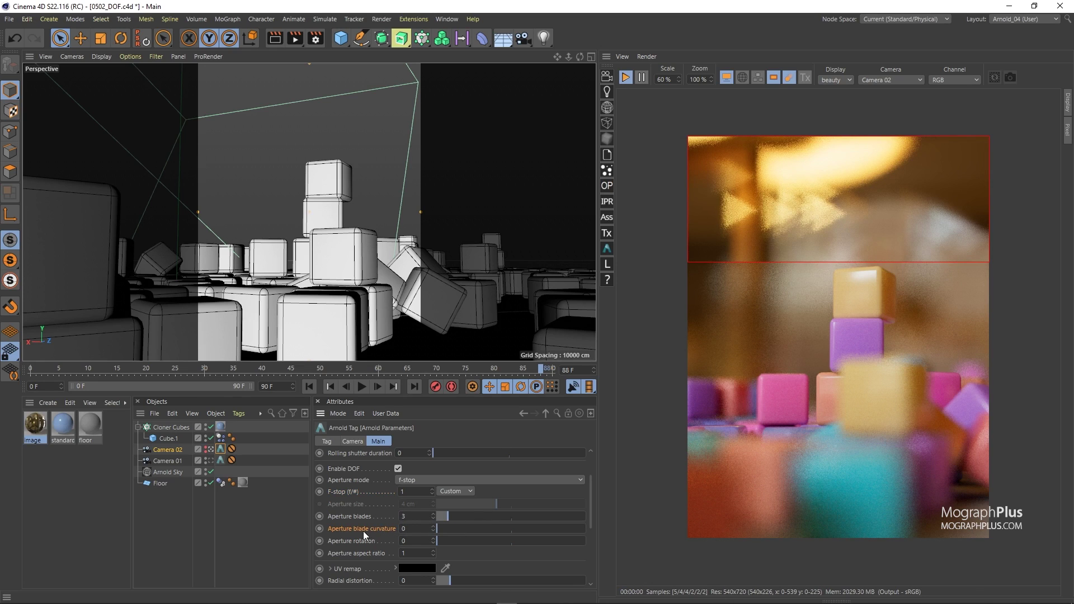
{"action": "scroll", "coordinate": [364, 533], "scroll_direction": "down", "scroll_amount": 1}
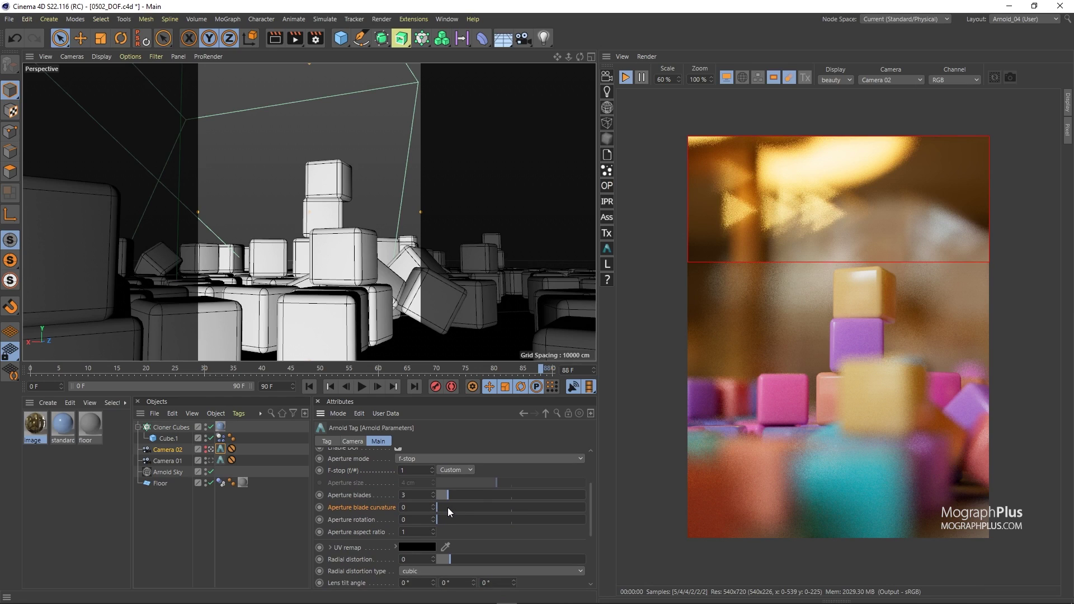
{"action": "left_click_drag", "start_coordinate": [449, 505], "coordinate": [595, 505]}
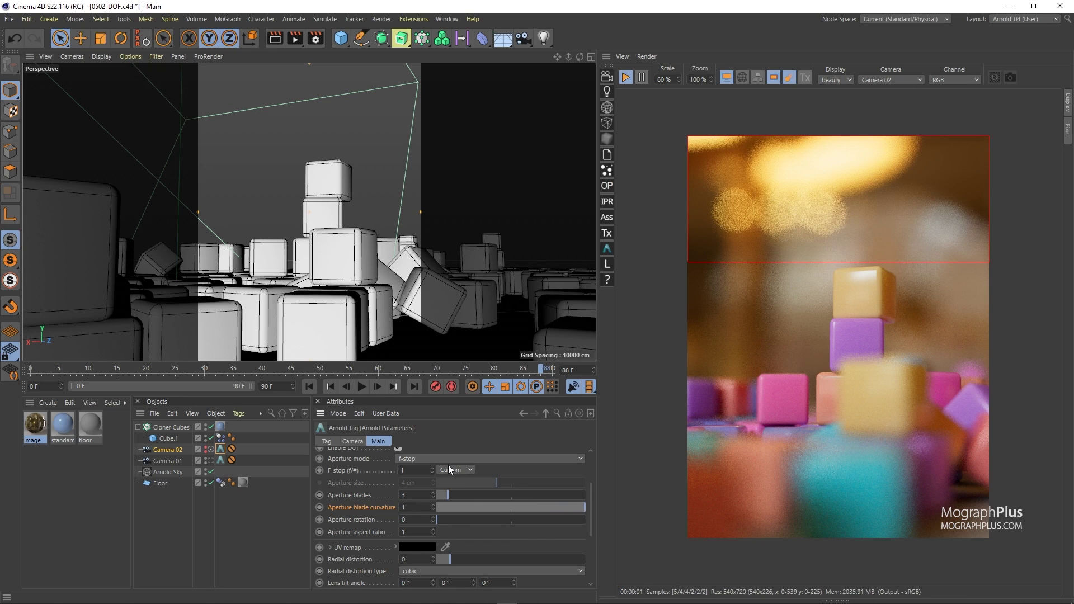
{"action": "left_click_drag", "start_coordinate": [485, 501], "coordinate": [434, 520]}
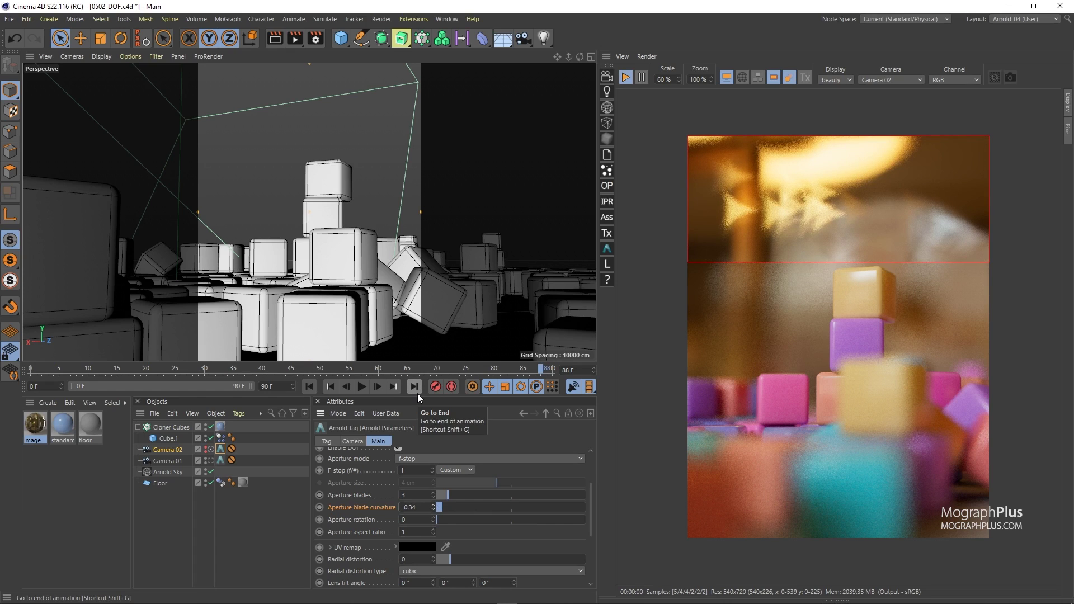
{"action": "right_click", "coordinate": [434, 506]}
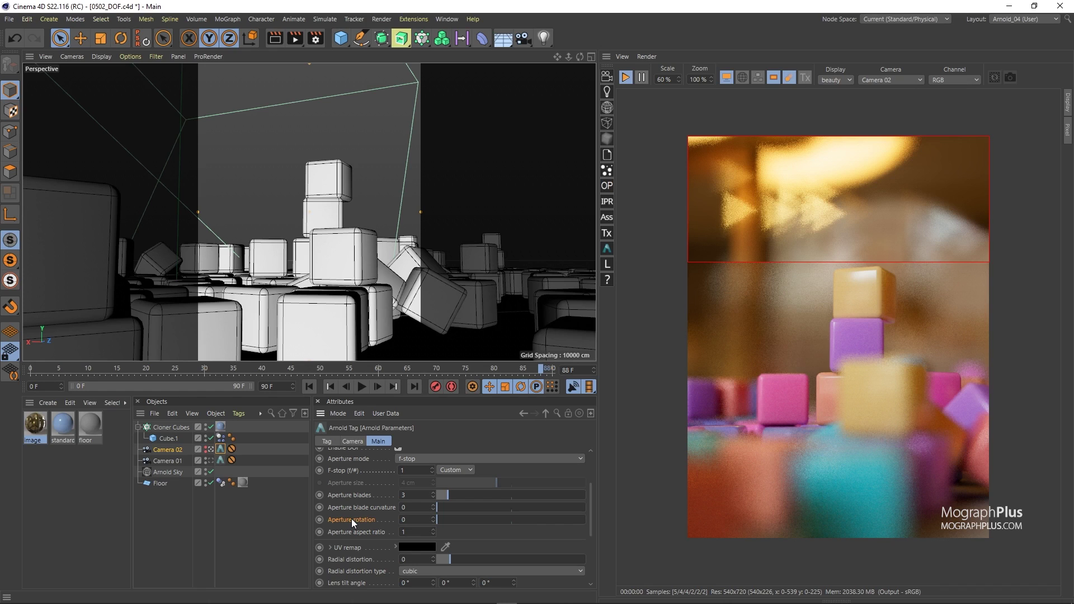
{"action": "type", "text": "20"}
{"action": "key", "text": "Return"}
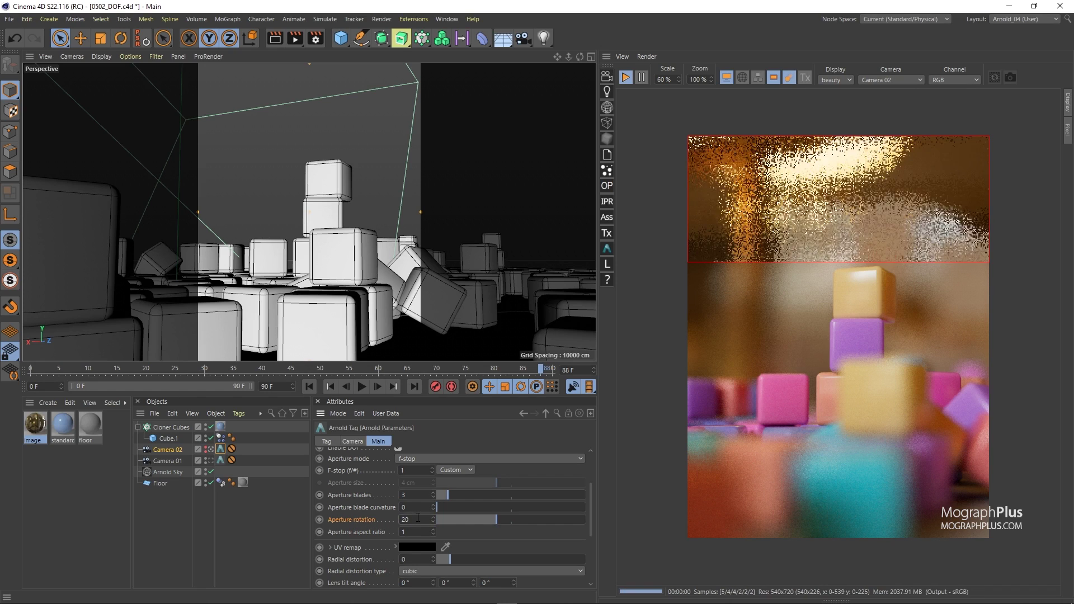
{"action": "type", "text": "40"}
{"action": "key", "text": "Return"}
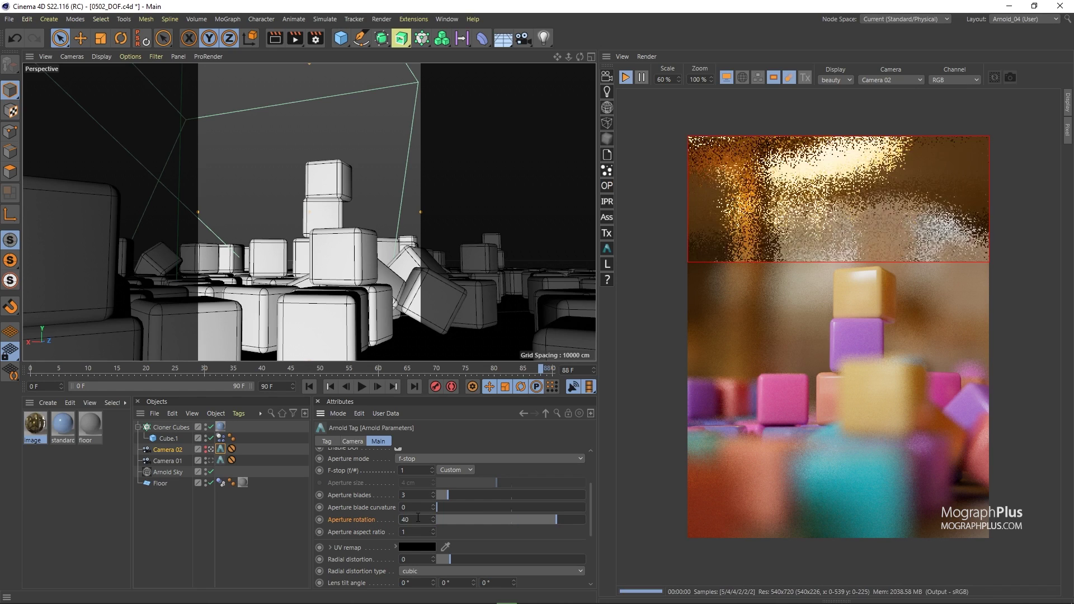
{"action": "type", "text": "50"}
{"action": "key", "text": "Return"}
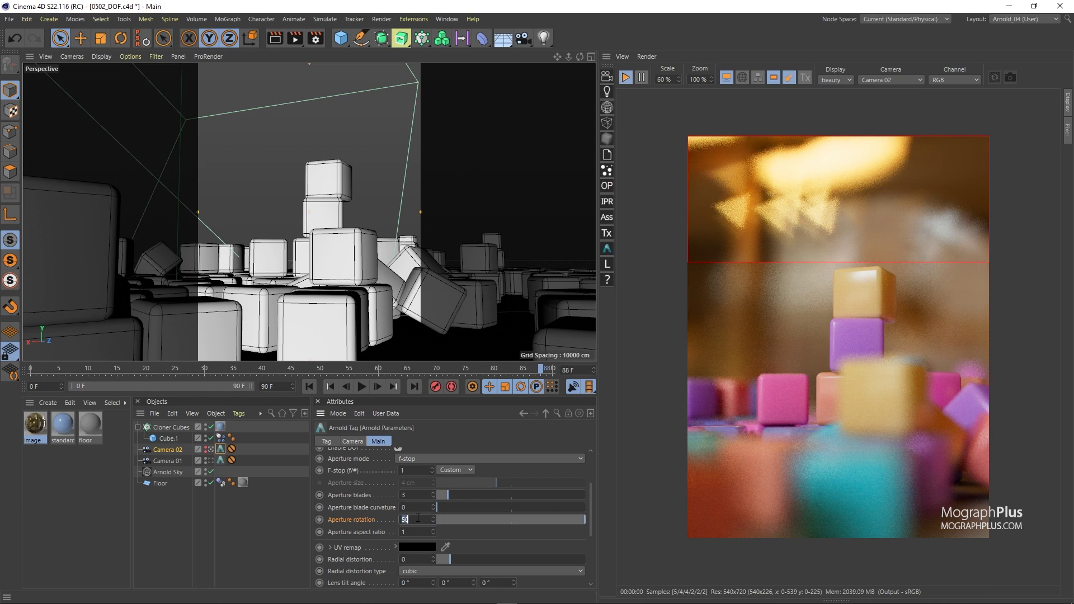
{"action": "key", "text": "Return"}
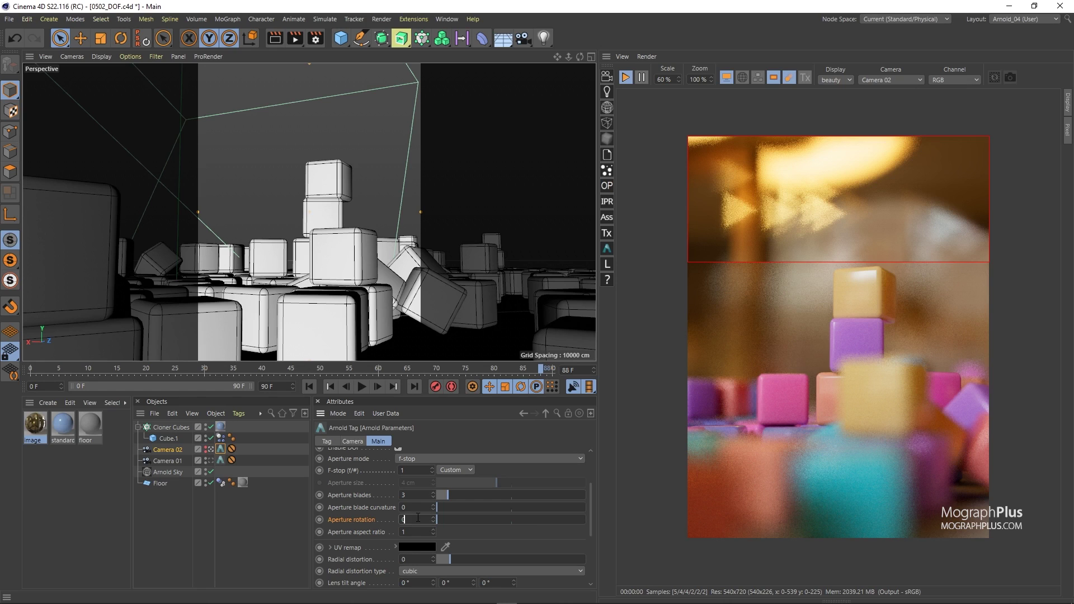
{"action": "type", "text": "50"}
{"action": "key", "text": "Return"}
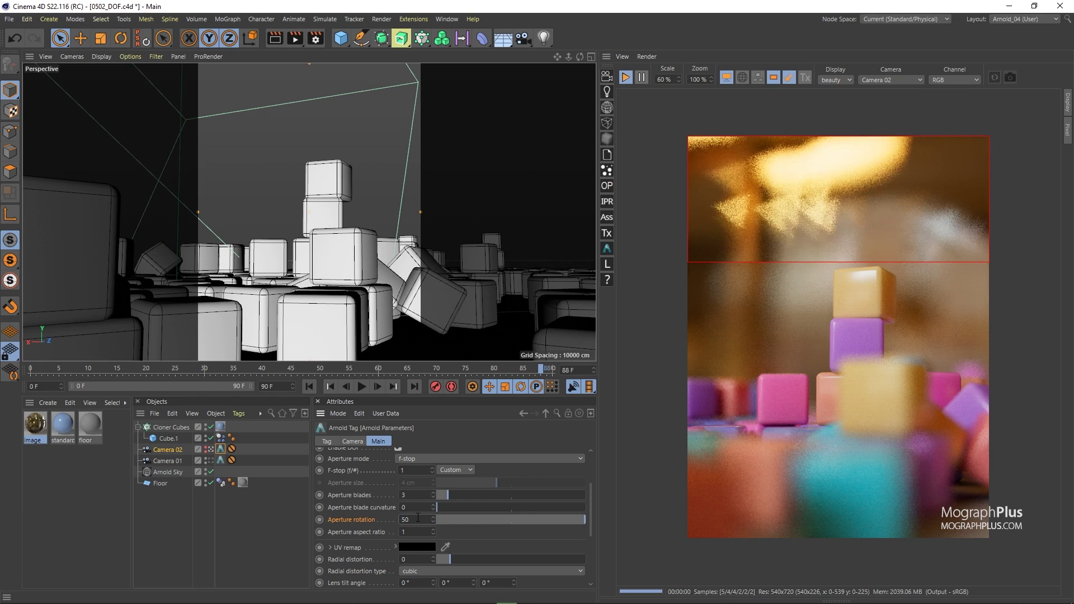
{"action": "type", "text": "0"}
{"action": "key", "text": "Return"}
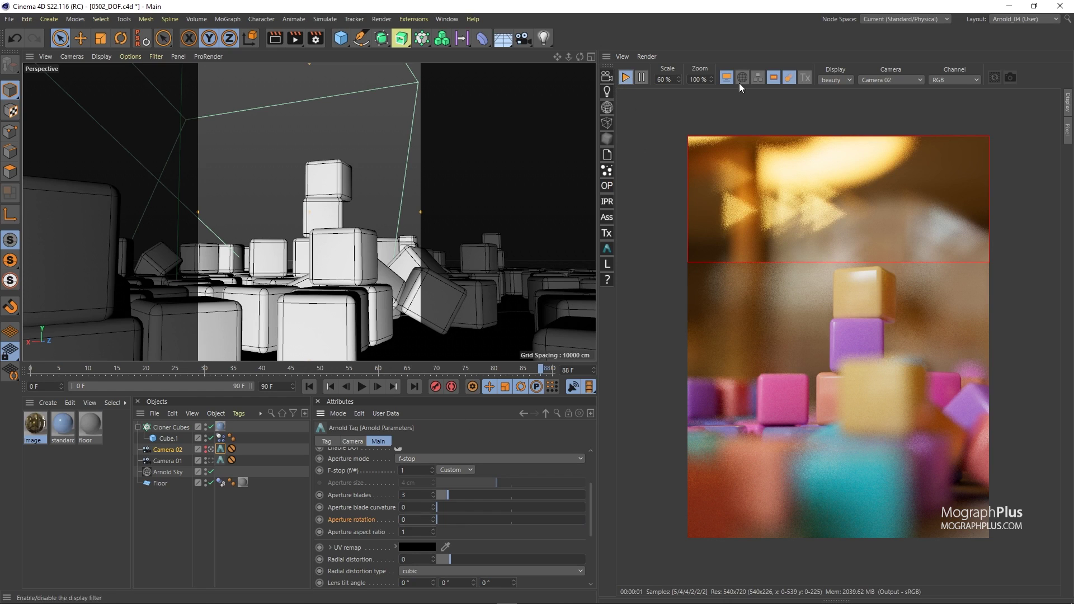
Render the full frame, view Camera 01, and feed Arnold Beauty from color_correct_01.
{"action": "left_click", "coordinate": [771, 80]}
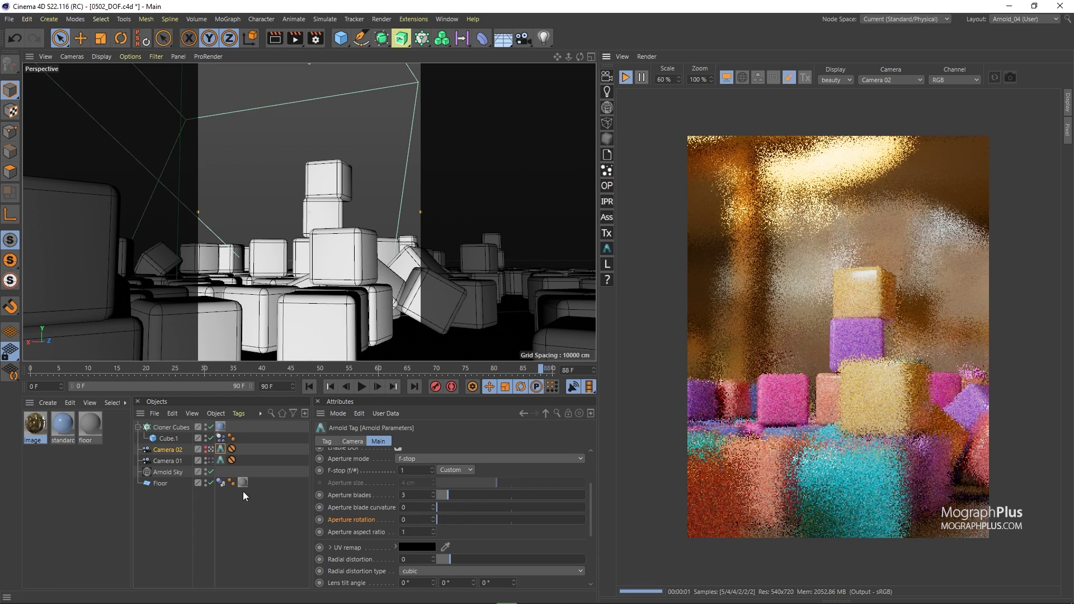
{"action": "left_click", "coordinate": [208, 460]}
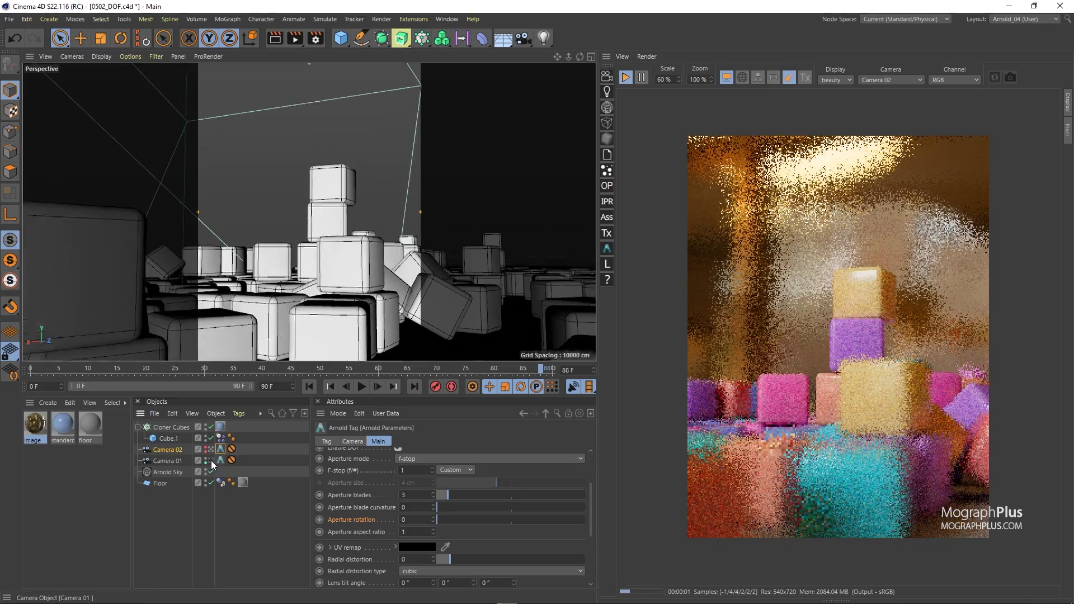
{"action": "double_click", "coordinate": [40, 423]}
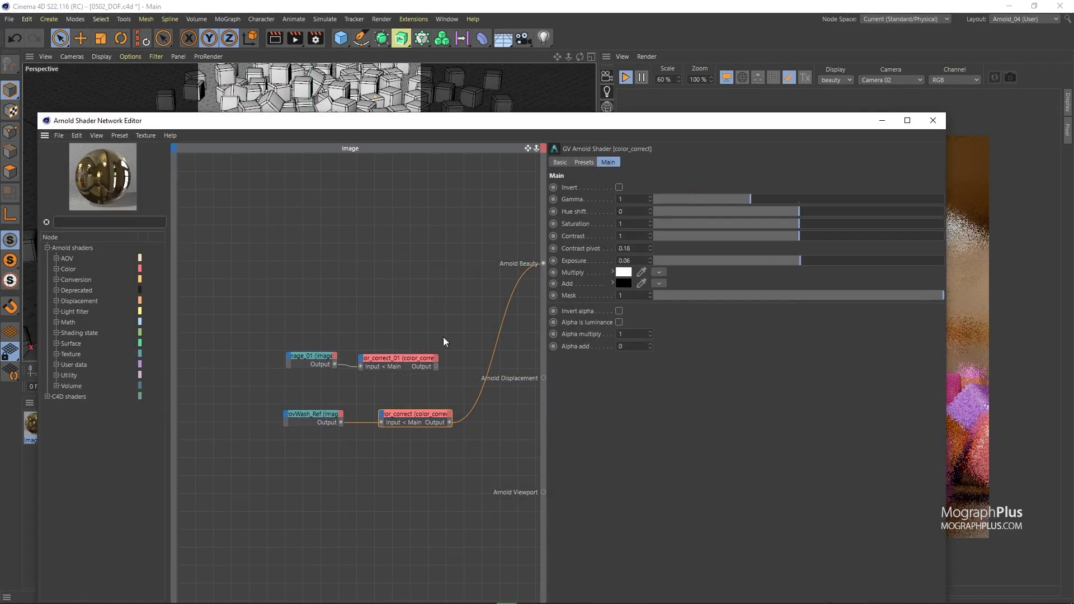
{"action": "left_click", "coordinate": [417, 370]}
{"action": "right_click", "coordinate": [417, 374]}
{"action": "left_click", "coordinate": [431, 390]}
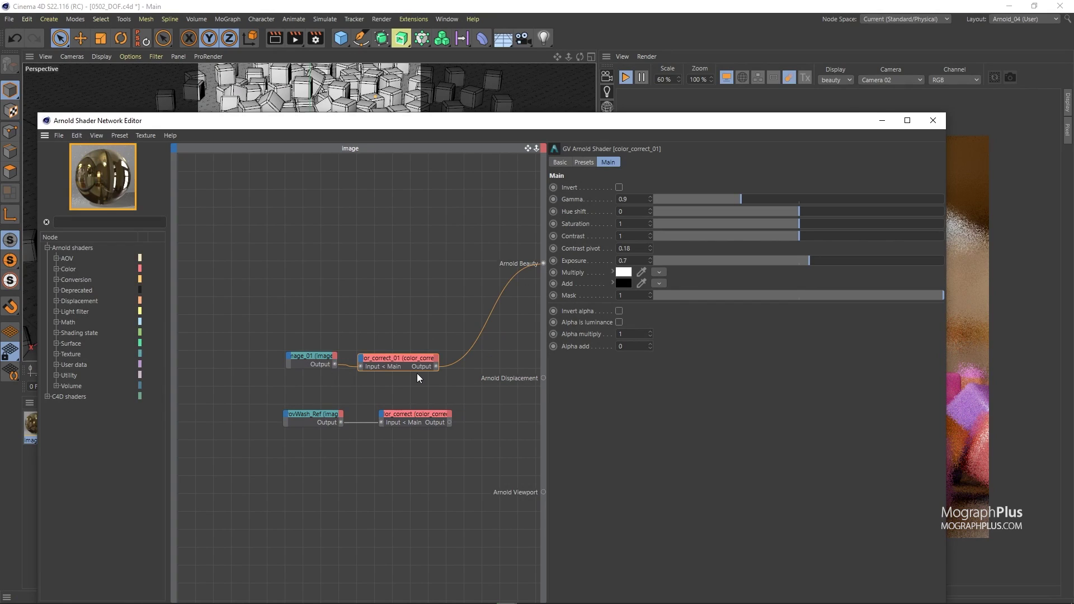
Close the shader editor and switch the IPR to render from Camera 01.
{"action": "left_click", "coordinate": [926, 122]}
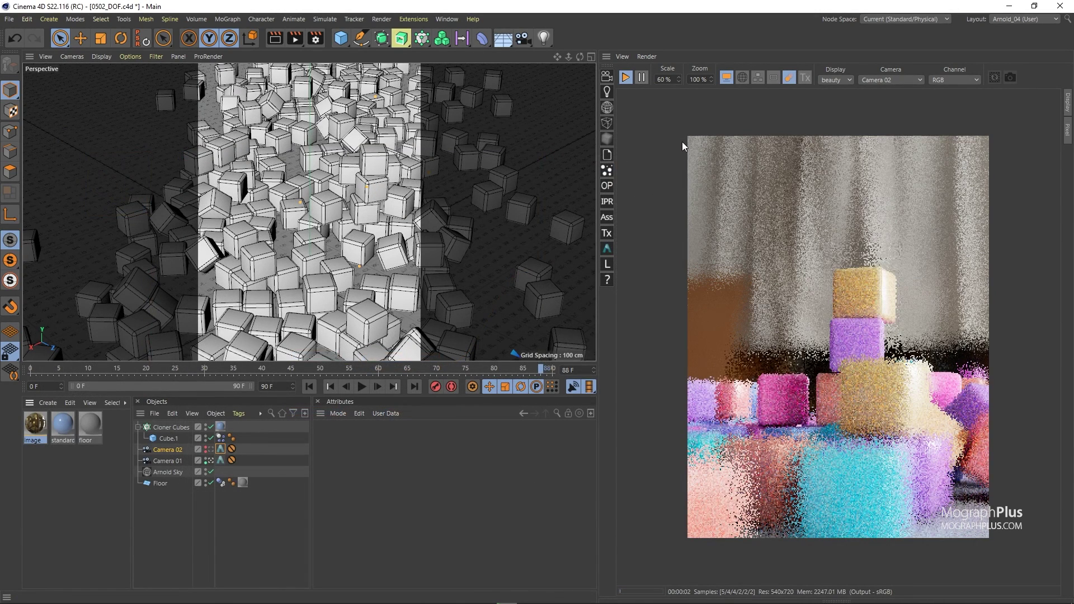
{"action": "left_click", "coordinate": [884, 81]}
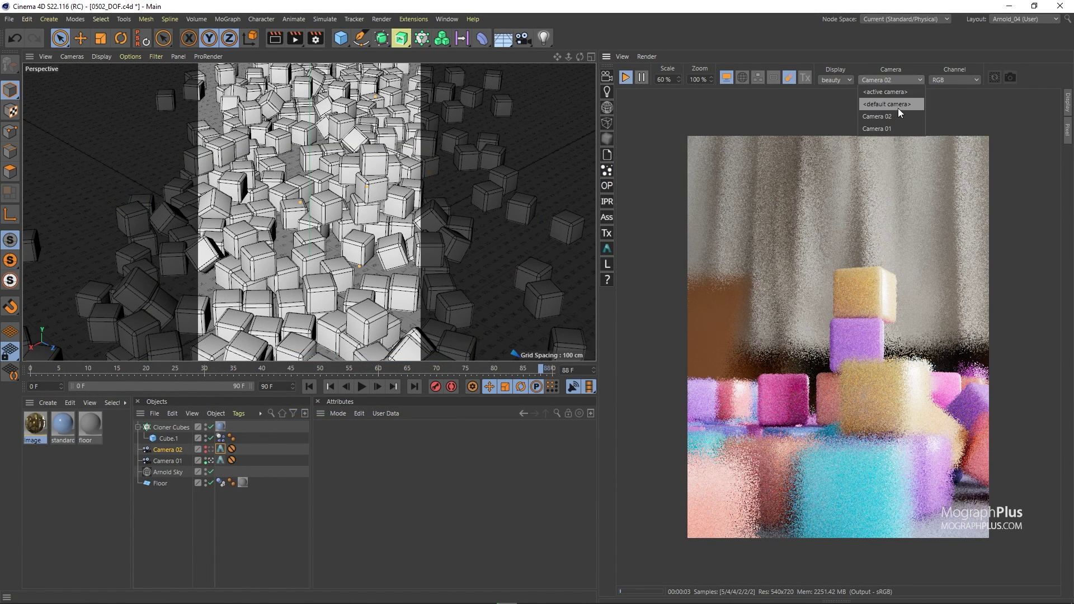
{"action": "left_click", "coordinate": [891, 128]}
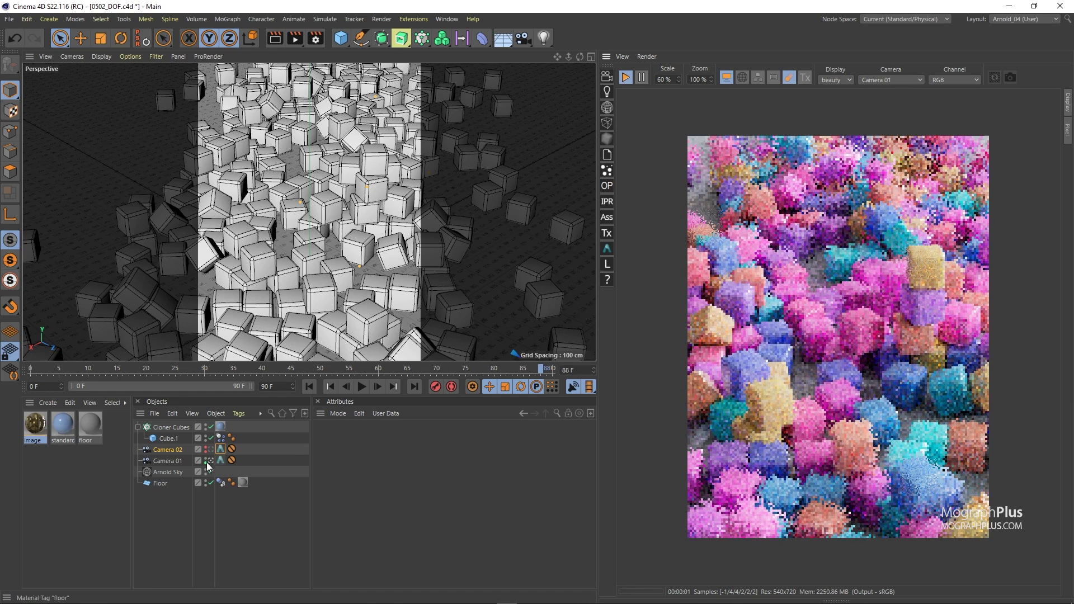
{"action": "left_click", "coordinate": [220, 460]}
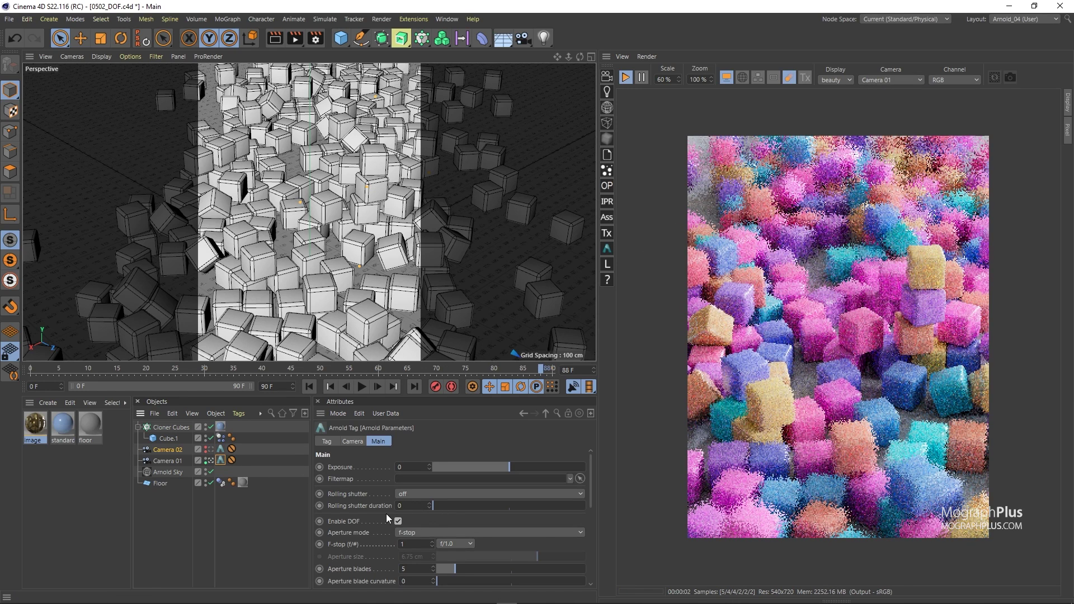
Set Camera 01's Arnold F-stop to 0.35 for a shallow depth of field.
{"action": "scroll", "coordinate": [386, 517], "scroll_direction": "down", "scroll_amount": 3}
{"action": "left_click", "coordinate": [413, 497]}
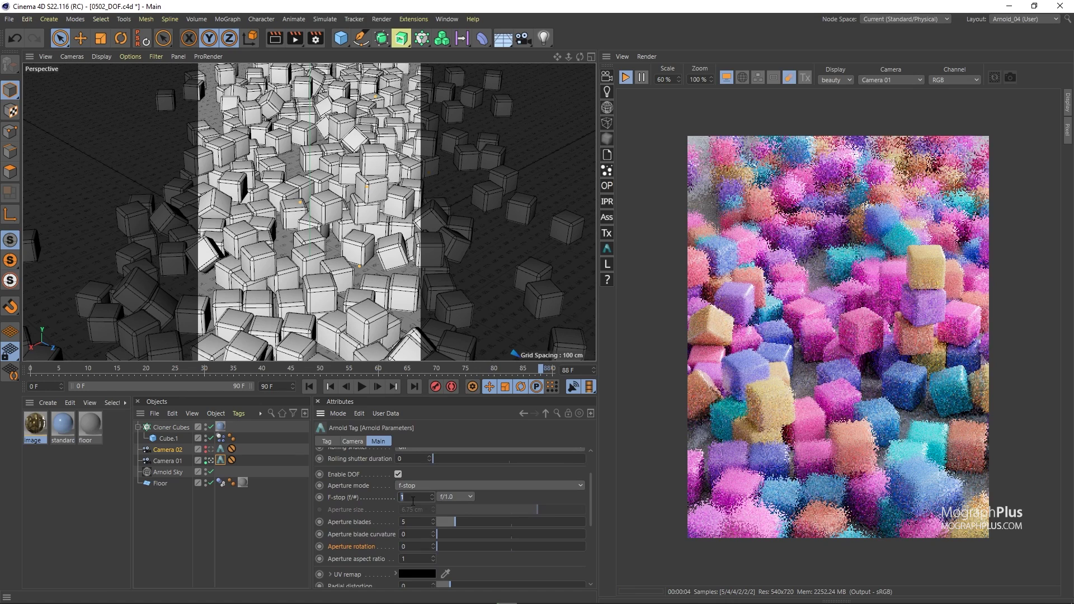
{"action": "type", "text": "0.35"}
{"action": "key", "text": "Return"}
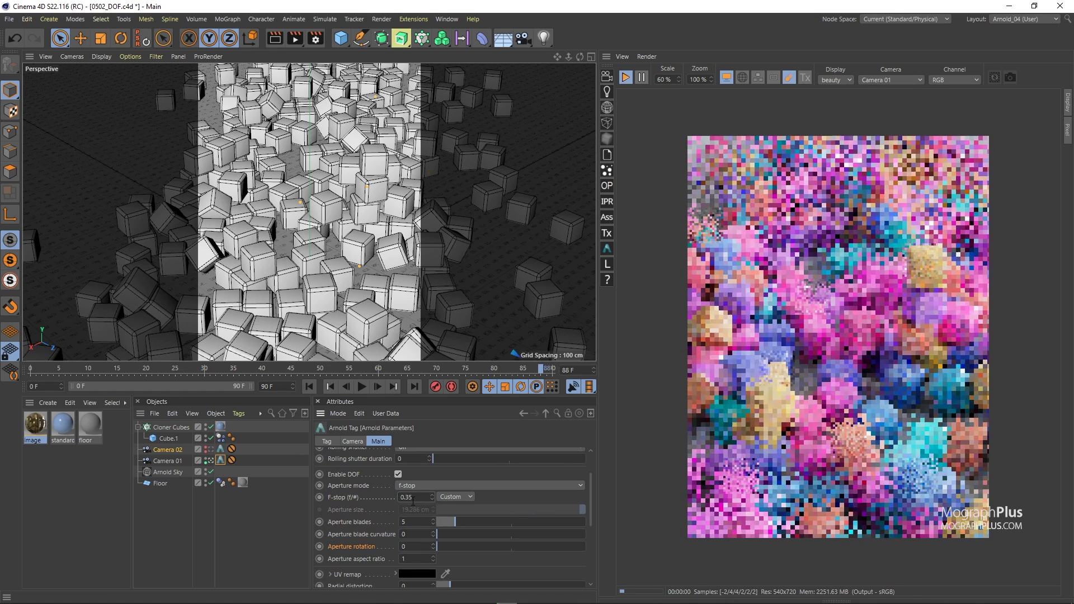
{"action": "scroll", "coordinate": [361, 523], "scroll_direction": "down", "scroll_amount": 3}
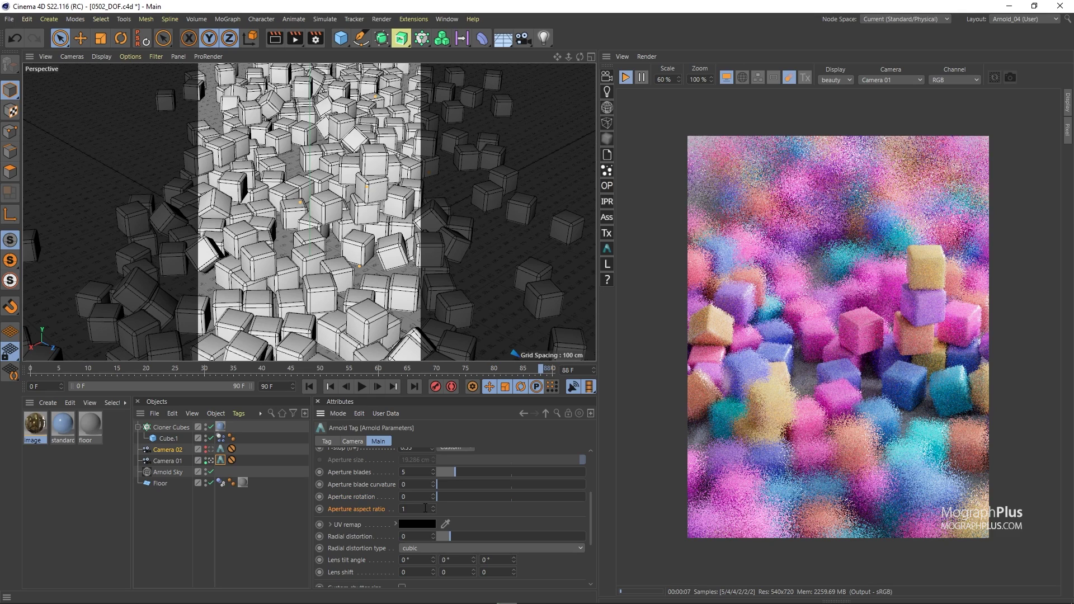
Try an aperture aspect ratio of 0.1, then restore it to 1.
{"action": "type", "text": "0.1"}
{"action": "key", "text": "Return"}
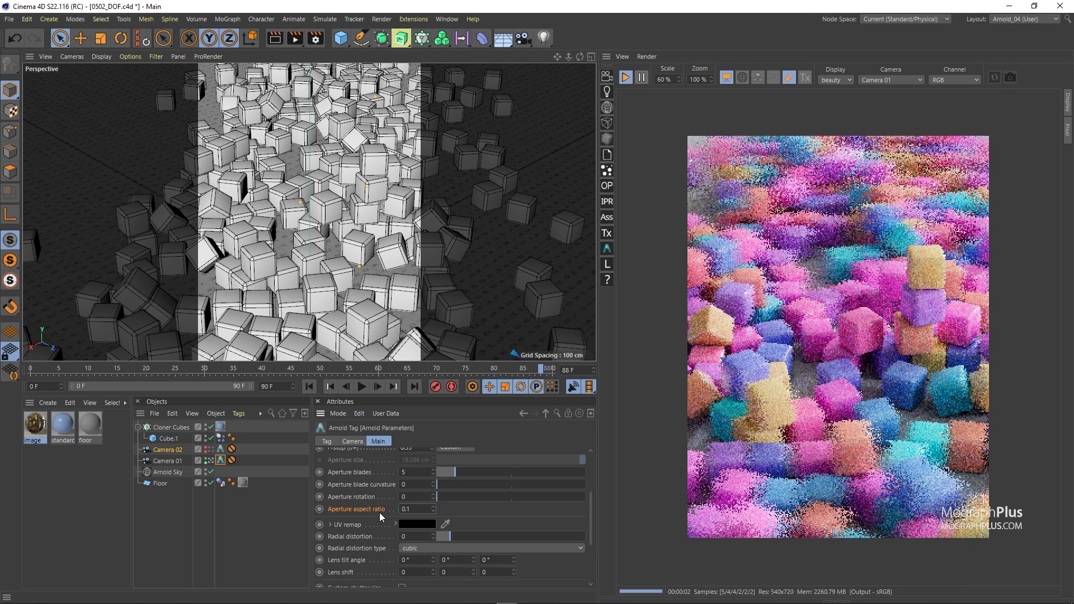
{"action": "double_click", "coordinate": [414, 510]}
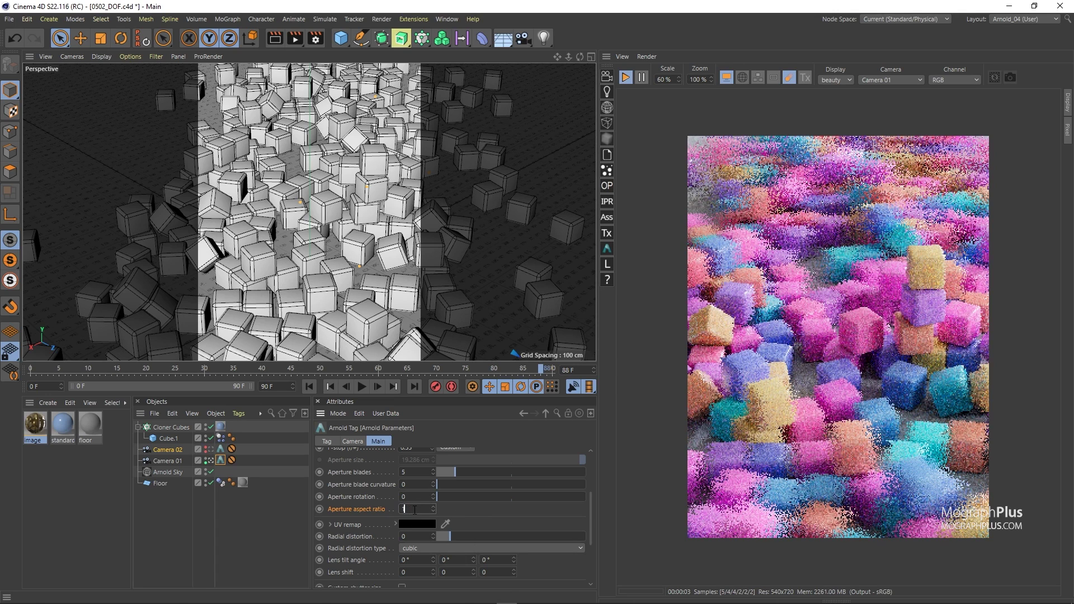
{"action": "type", "text": "1"}
{"action": "key", "text": "Return"}
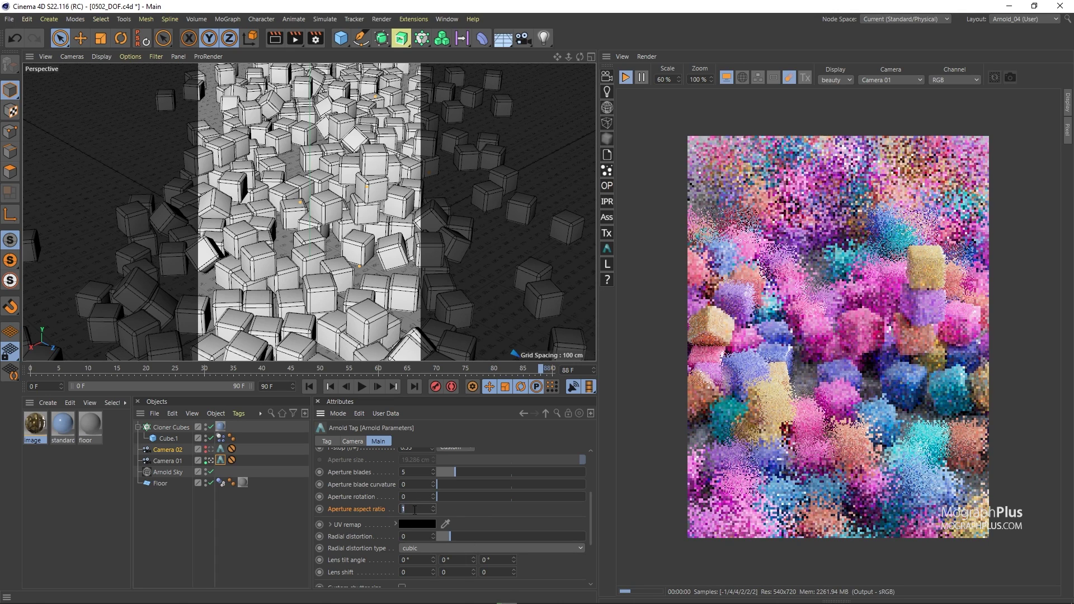
Try aperture aspect ratios of 2 and 4, then return it to 1.
{"action": "type", "text": "2"}
{"action": "key", "text": "Return"}
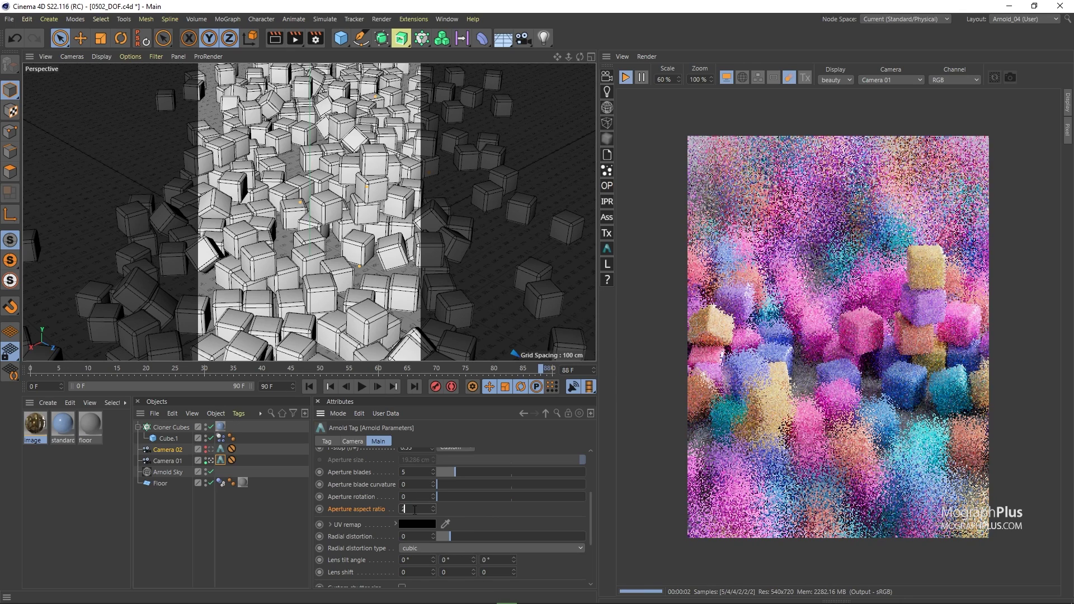
{"action": "key", "text": "Return"}
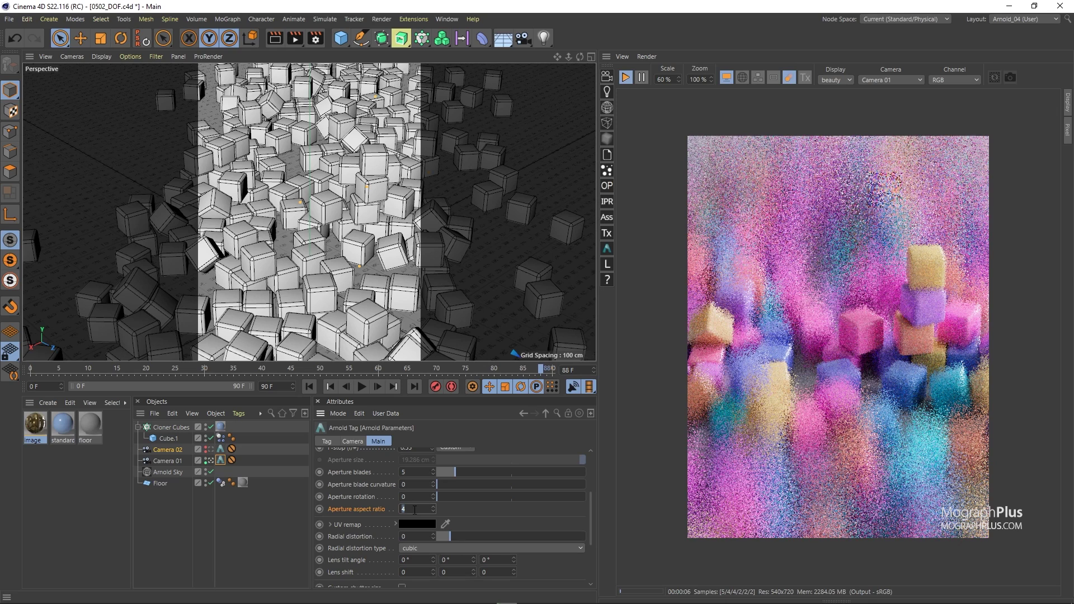
{"action": "key", "text": "Return"}
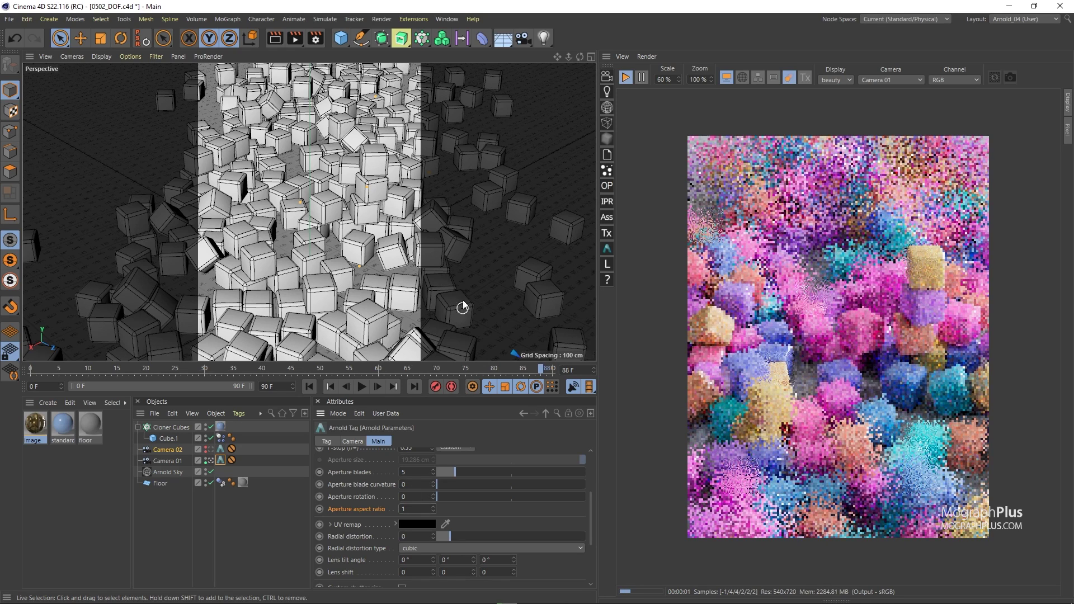
Enlarge the Top view and select Camera 01.
{"action": "middle_click", "coordinate": [341, 216]}
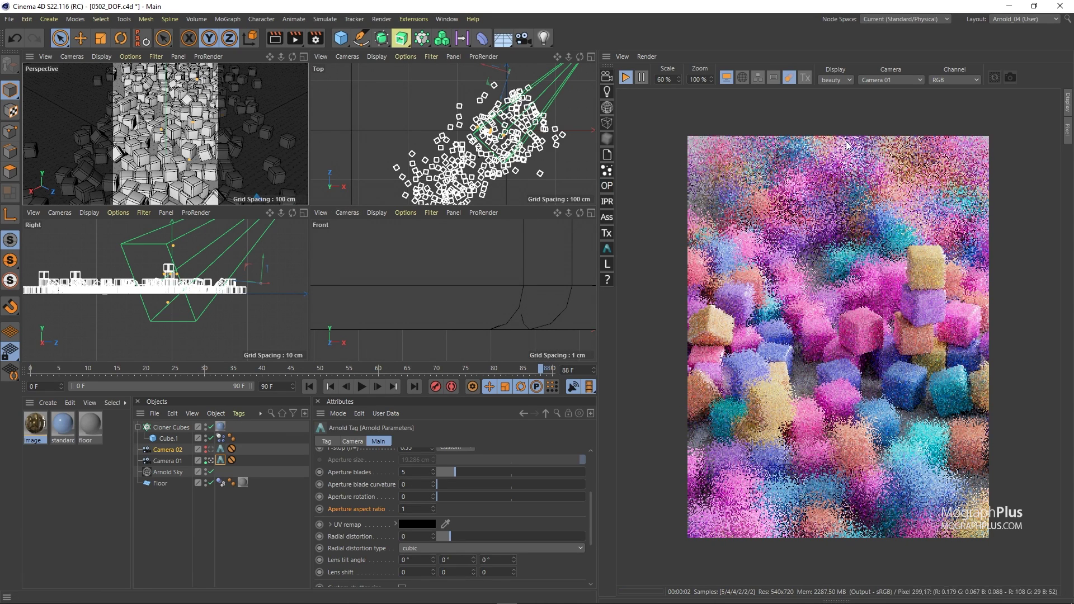
{"action": "middle_click", "coordinate": [496, 148]}
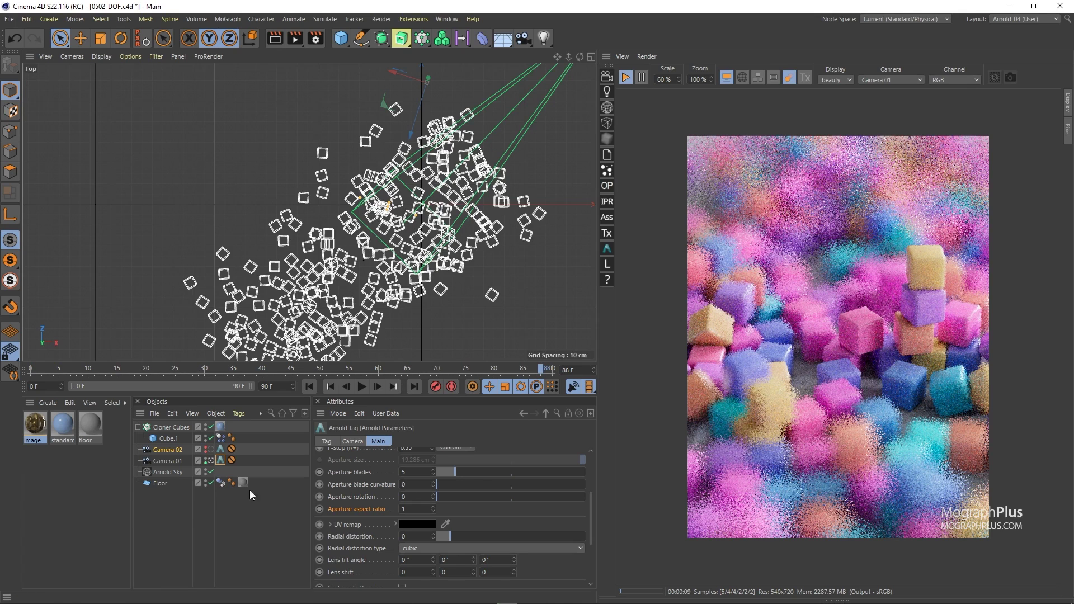
{"action": "left_click", "coordinate": [166, 459]}
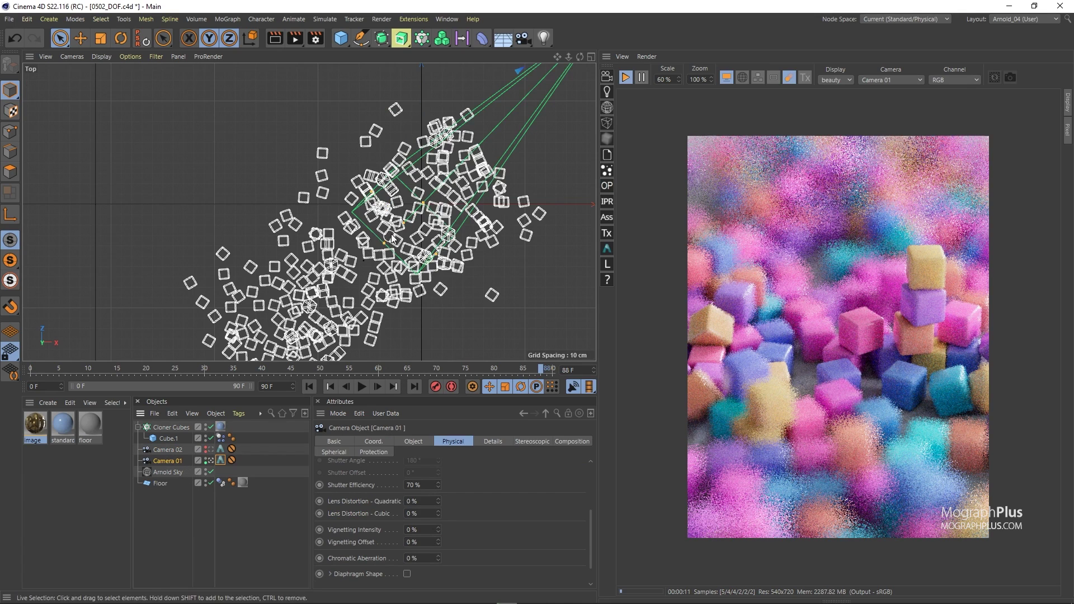
Drag Camera 01's focus point onto the stacked cubes and return to the four-view layout.
{"action": "left_click_drag", "start_coordinate": [402, 226], "coordinate": [295, 307]}
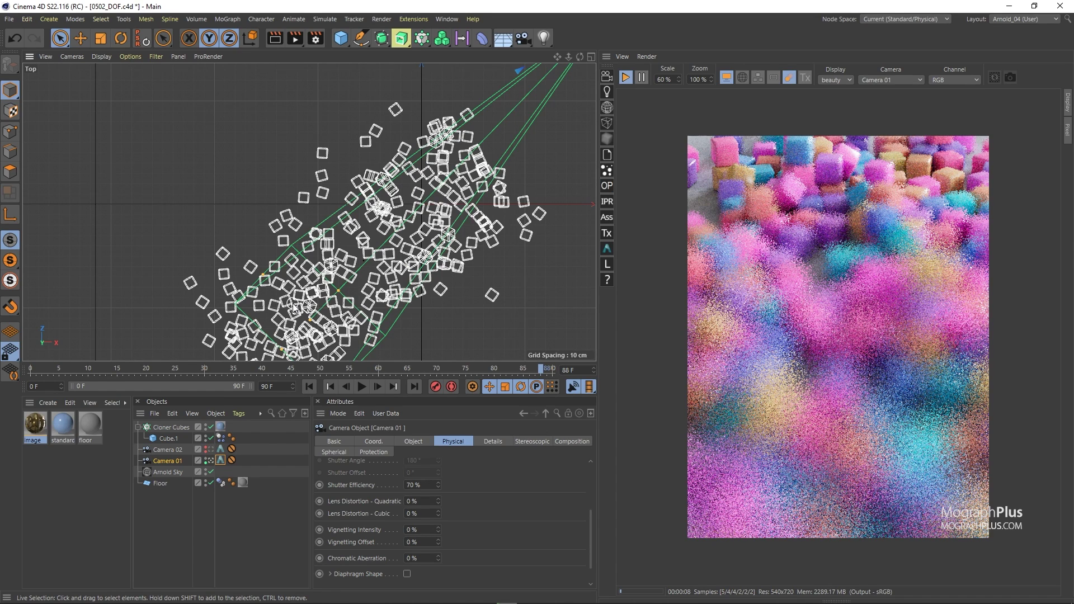
{"action": "left_click_drag", "start_coordinate": [300, 324], "coordinate": [347, 290]}
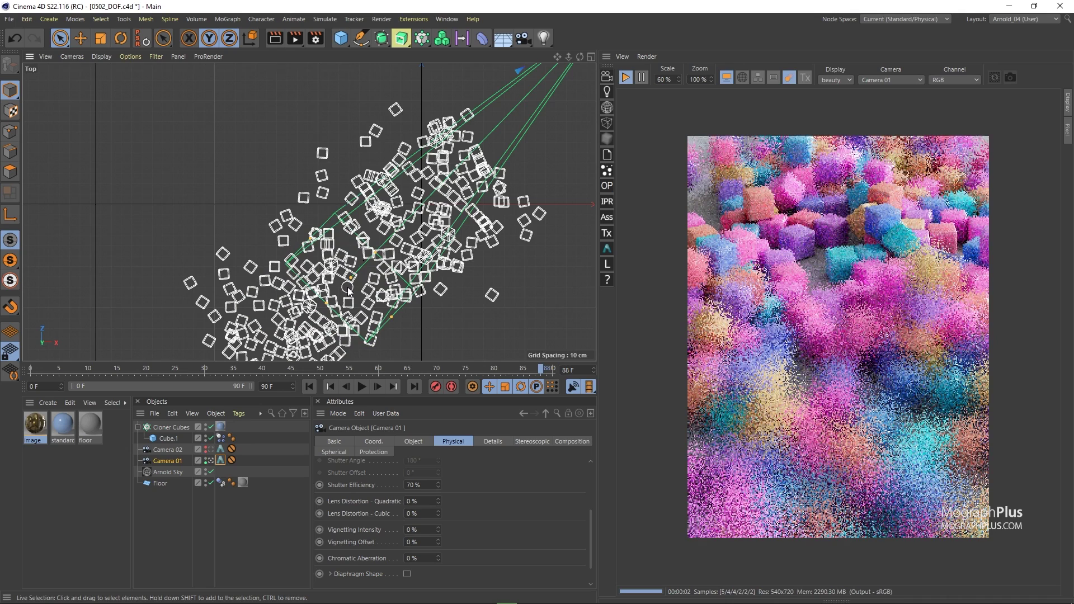
{"action": "left_click_drag", "start_coordinate": [348, 290], "coordinate": [347, 205]}
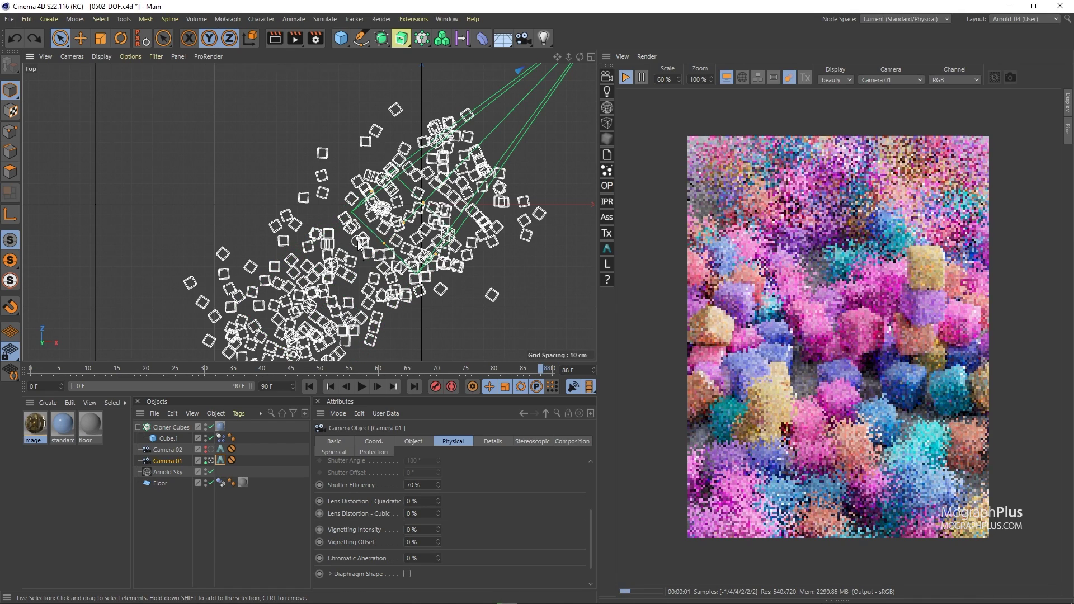
{"action": "key", "text": "F5"}
Set Camera 01's Arnold f-stop from 0.35 to 1.1, shrinking the aperture to 6.136 cm.
{"action": "key", "text": "F1"}
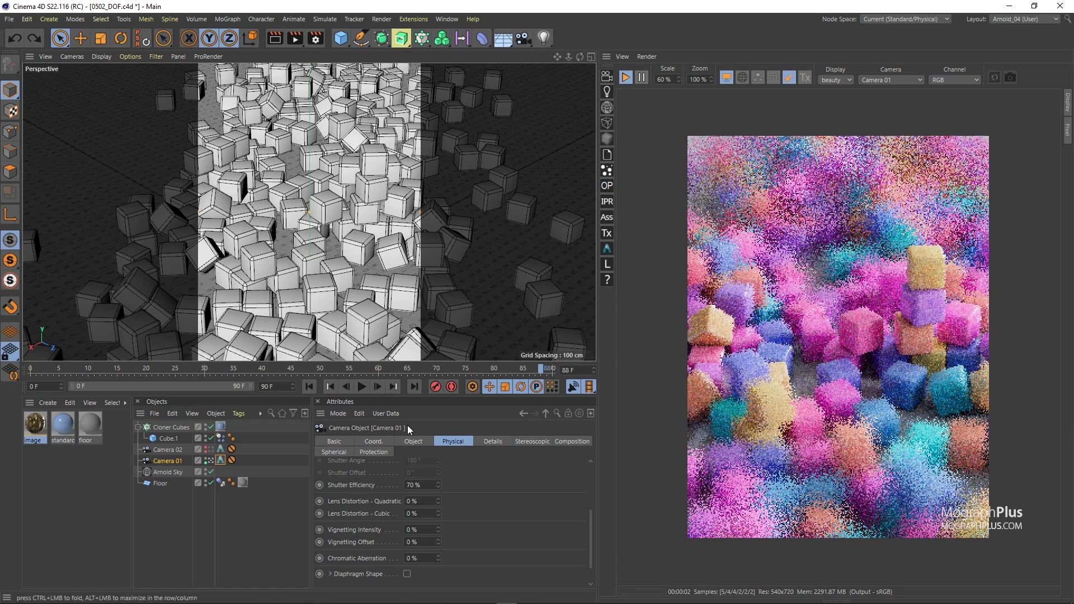
{"action": "left_click", "coordinate": [221, 459]}
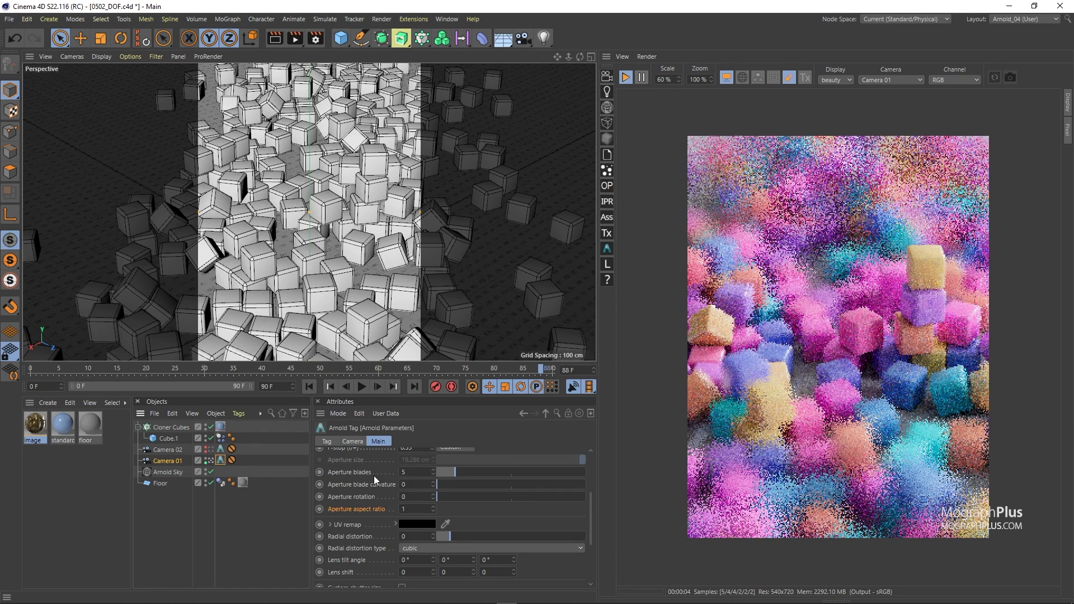
{"action": "scroll", "coordinate": [374, 476], "scroll_direction": "down", "scroll_amount": 3}
{"action": "double_click", "coordinate": [412, 514]}
{"action": "type", "text": "1.1"}
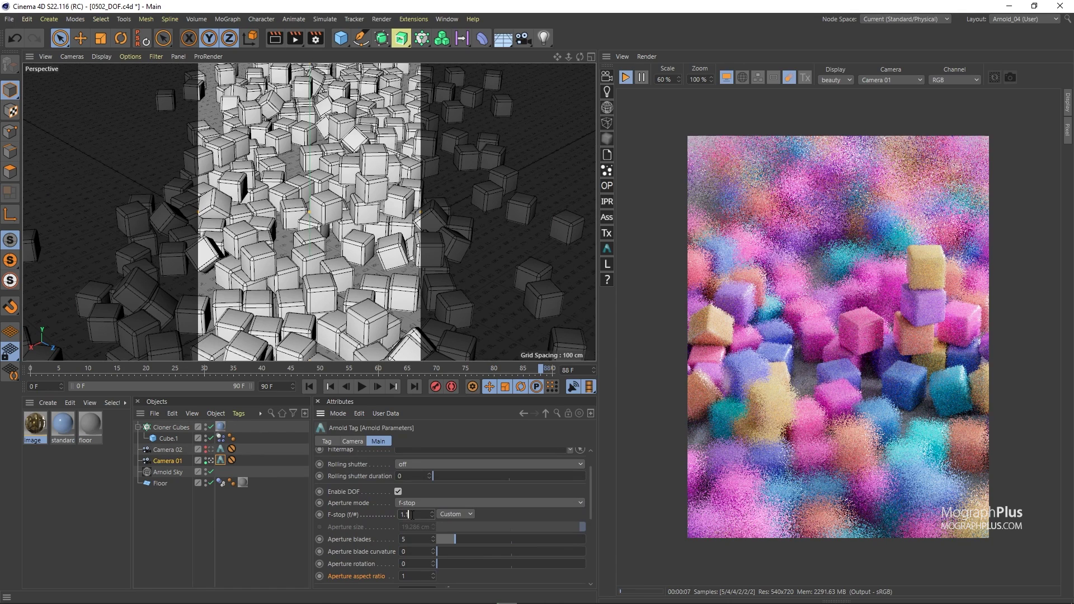
{"action": "key", "text": "Return"}
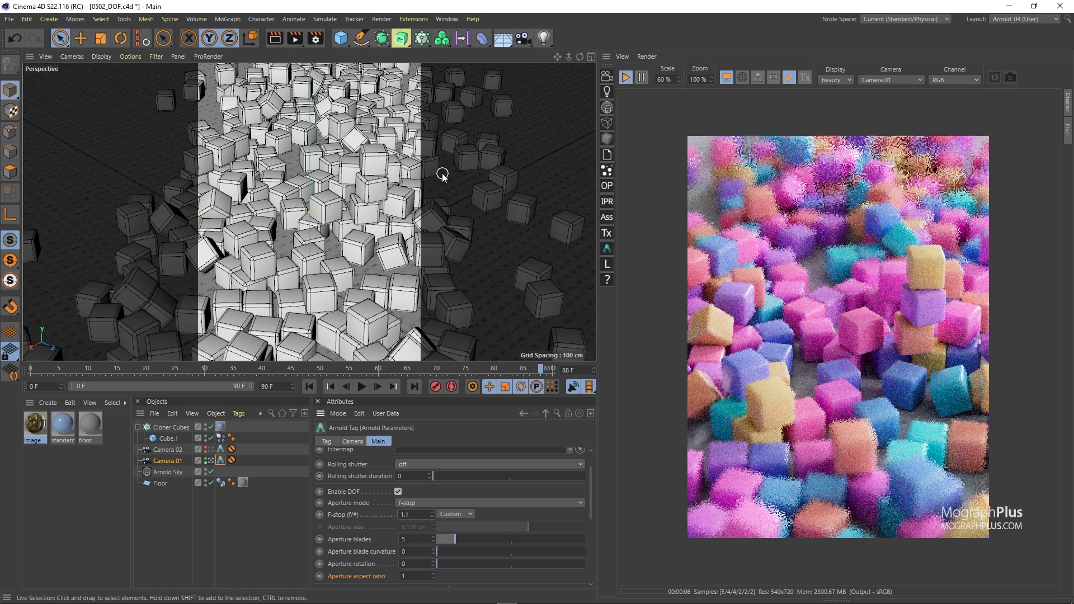
Raise Arnold's Camera (AA) samples from 5 to 7 and bring up the Denoiser options.
{"action": "left_click", "coordinate": [314, 38]}
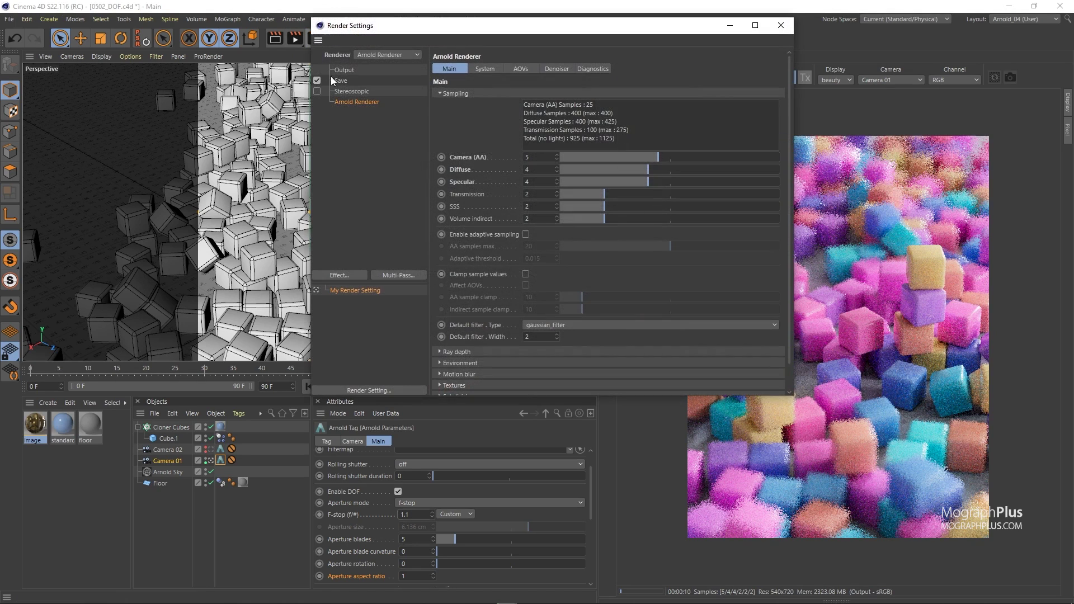
{"action": "left_click", "coordinate": [506, 160]}
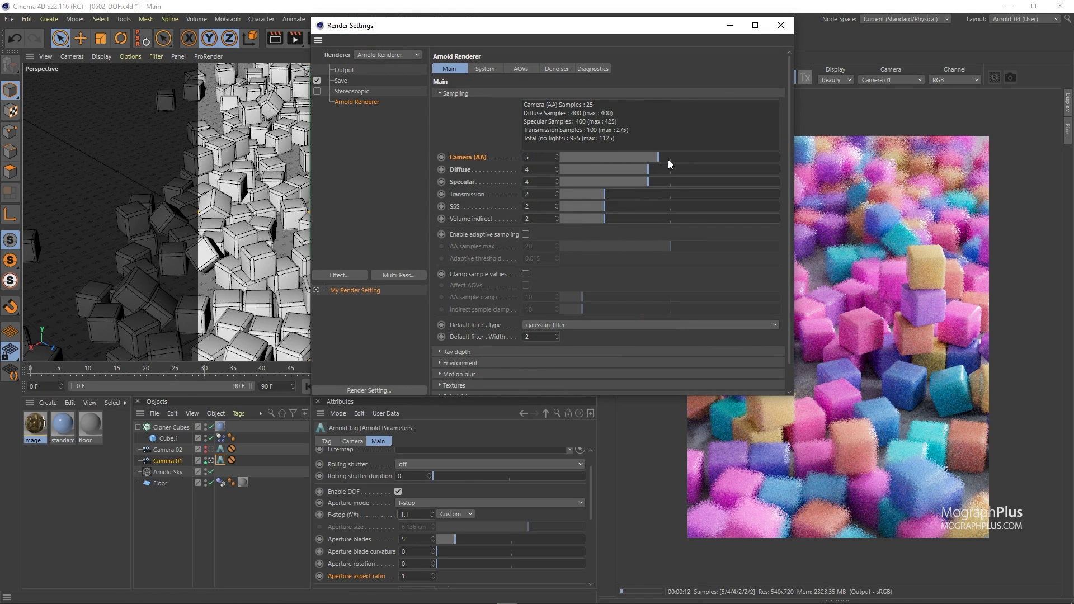
{"action": "left_click_drag", "start_coordinate": [574, 27], "coordinate": [404, 38]}
{"action": "left_click", "coordinate": [503, 169]}
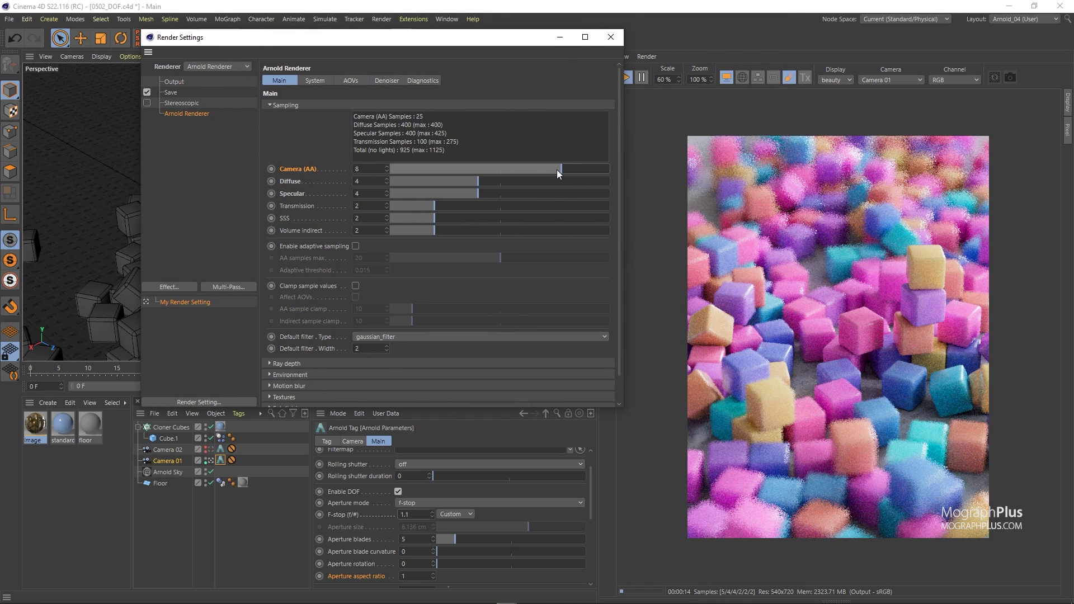
{"action": "left_click_drag", "start_coordinate": [556, 169], "coordinate": [549, 167]}
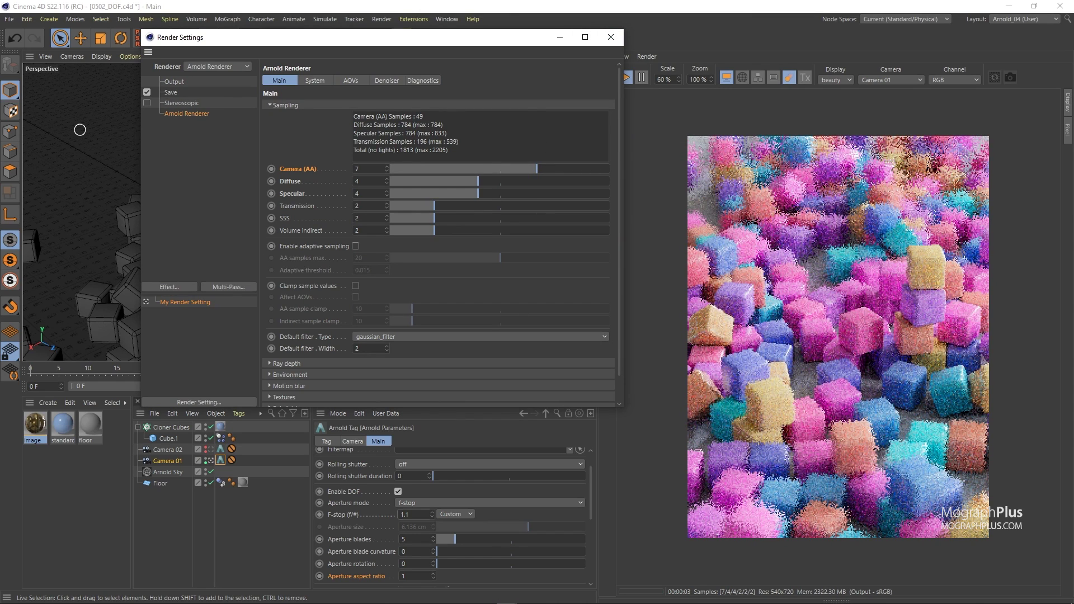
{"action": "left_click", "coordinate": [383, 82]}
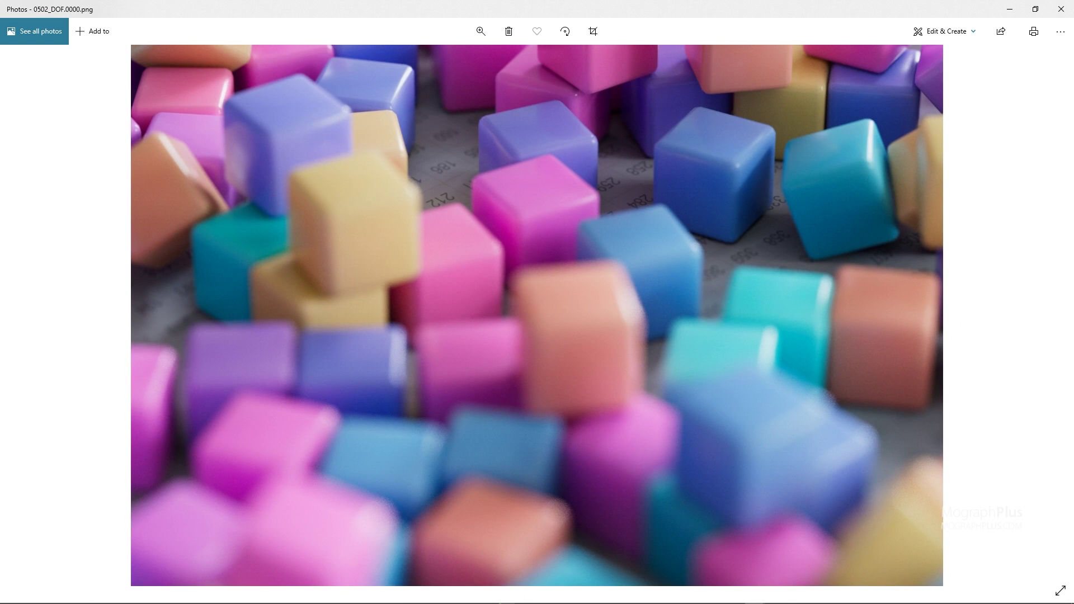
View the denoised render, then advance the MographPlus banner two slides to the Corona for 3ds Max course.
{"action": "key", "text": "Right"}
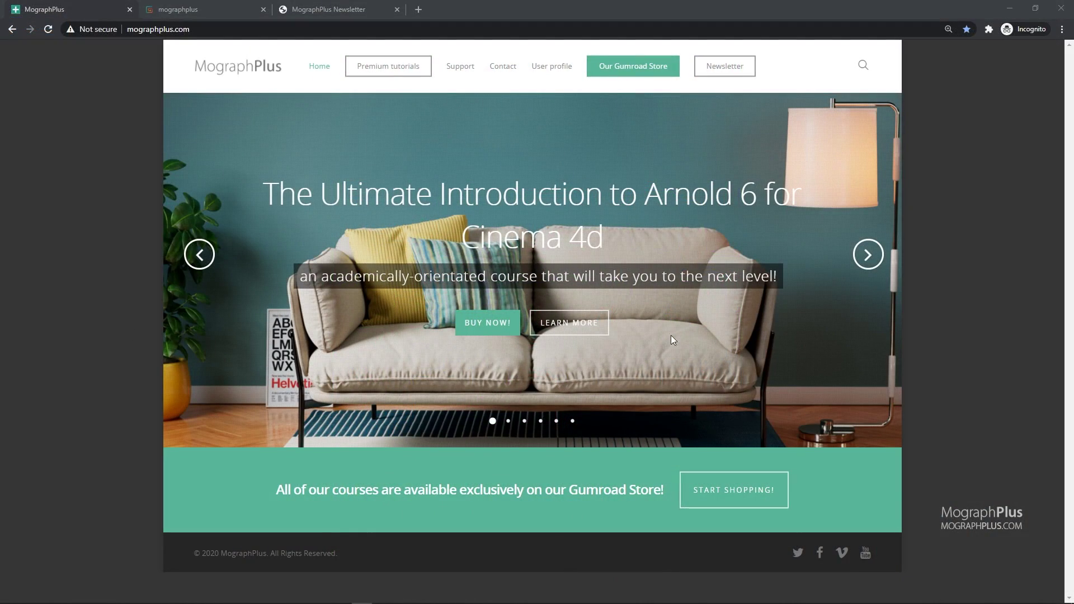
{"action": "left_click", "coordinate": [867, 257]}
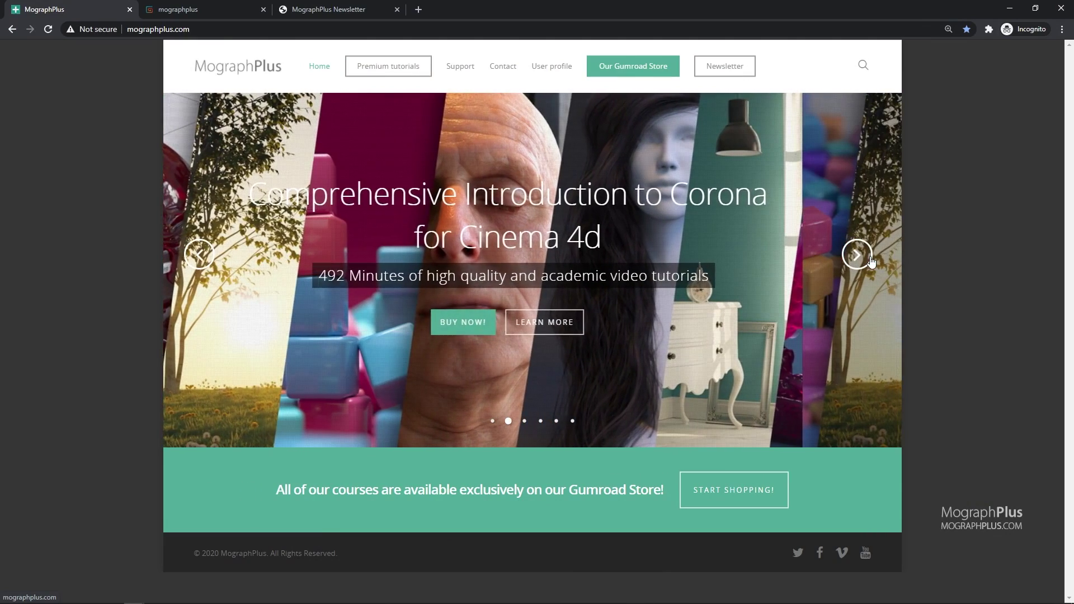
{"action": "left_click", "coordinate": [870, 261]}
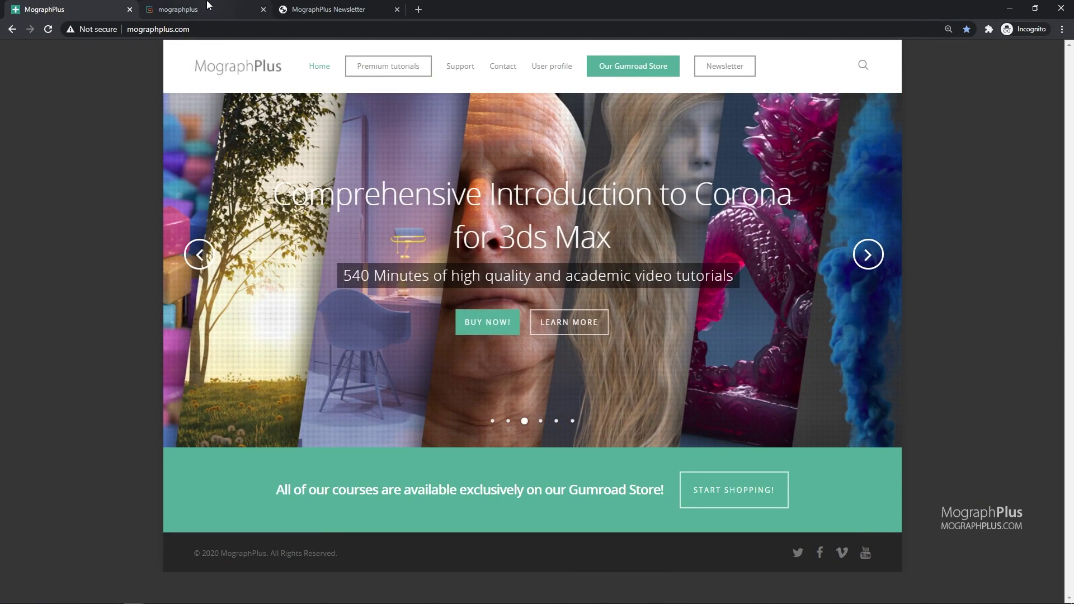
Browse the mographplus Gumroad store's 15 products, such as the $69 Arnold 6 course, then return to the header.
{"action": "left_click", "coordinate": [207, 5]}
{"action": "scroll", "coordinate": [286, 248], "scroll_direction": "down", "scroll_amount": 3}
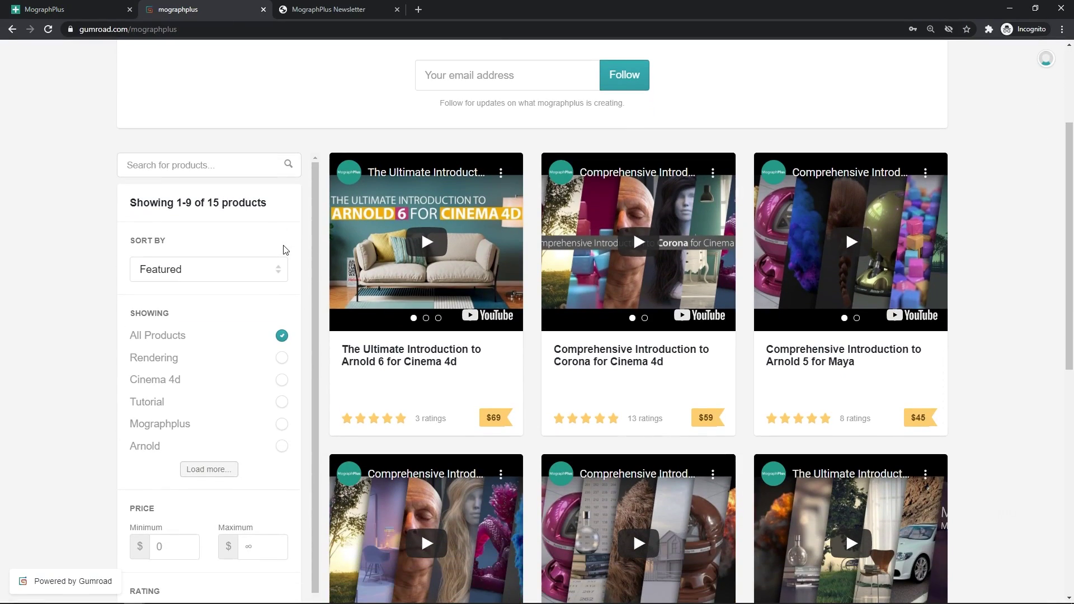
{"action": "scroll", "coordinate": [286, 249], "scroll_direction": "down", "scroll_amount": 2}
{"action": "scroll", "coordinate": [472, 278], "scroll_direction": "down", "scroll_amount": 2}
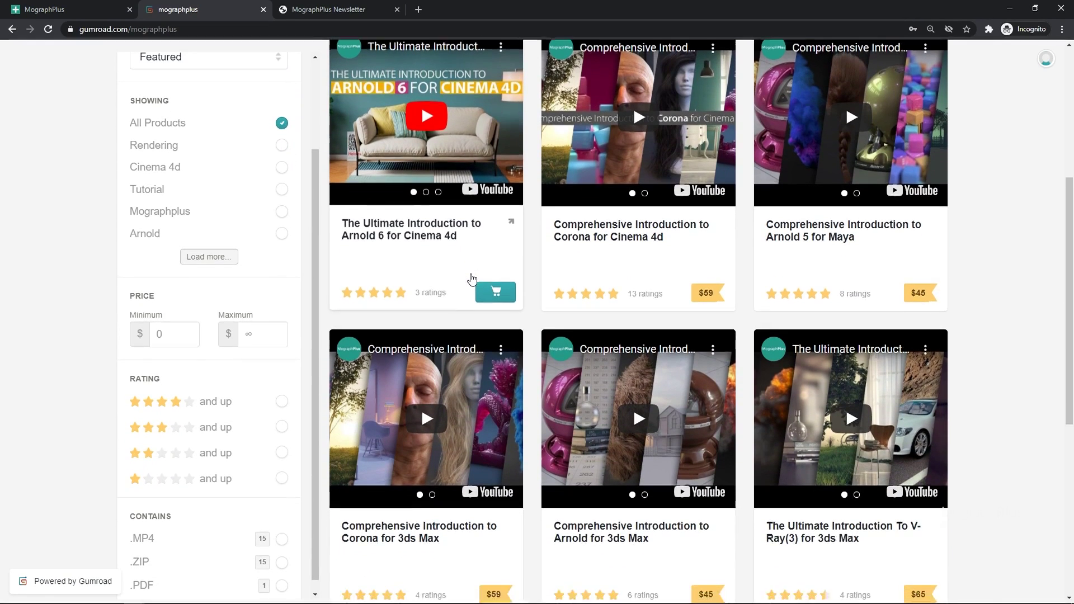
{"action": "scroll", "coordinate": [472, 279], "scroll_direction": "down", "scroll_amount": 2}
{"action": "scroll", "coordinate": [469, 276], "scroll_direction": "up", "scroll_amount": 5}
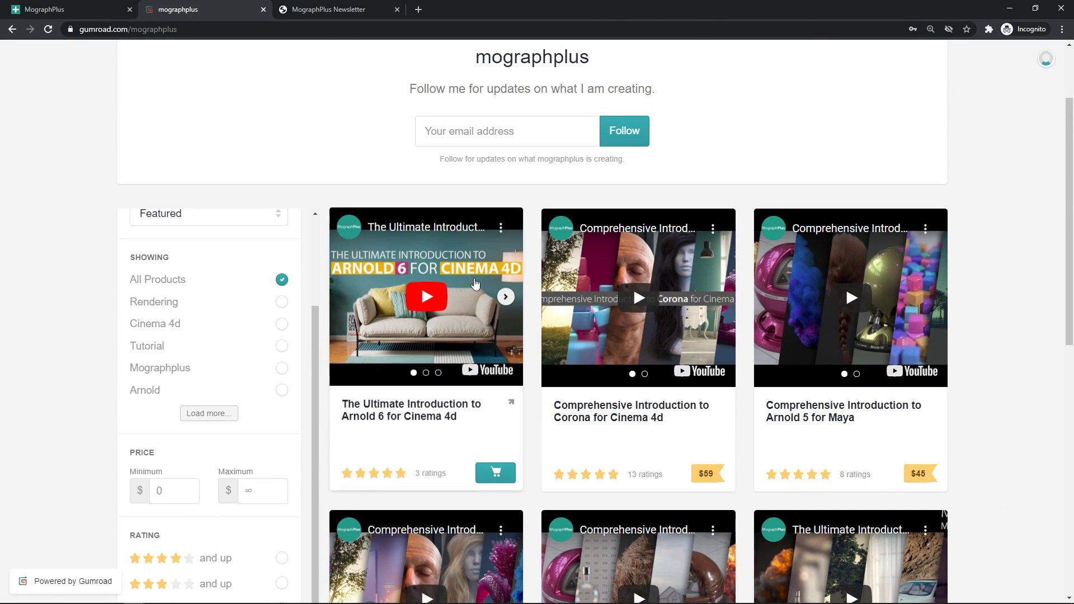
{"action": "scroll", "coordinate": [485, 299], "scroll_direction": "down", "scroll_amount": 1}
{"action": "scroll", "coordinate": [501, 313], "scroll_direction": "up", "scroll_amount": 3}
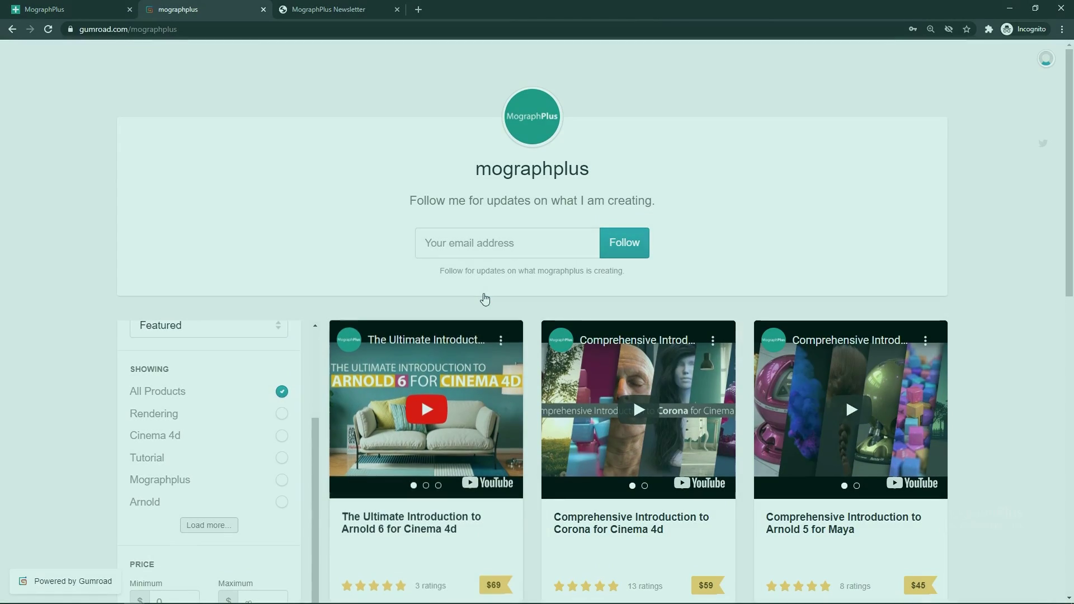